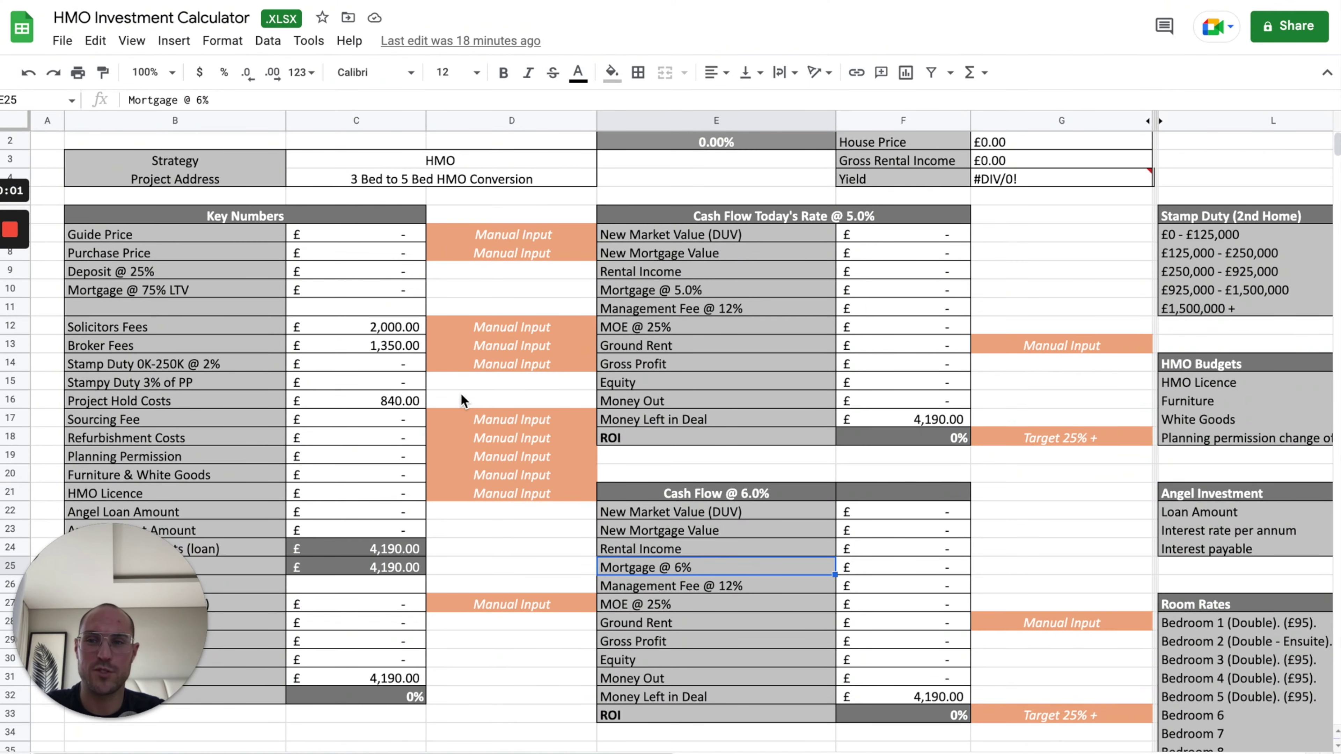
Enter £150,000 as the Guide Price in C7 and £140,000 as the Purchase Price in C8.
scroll(461, 400, up, 1)
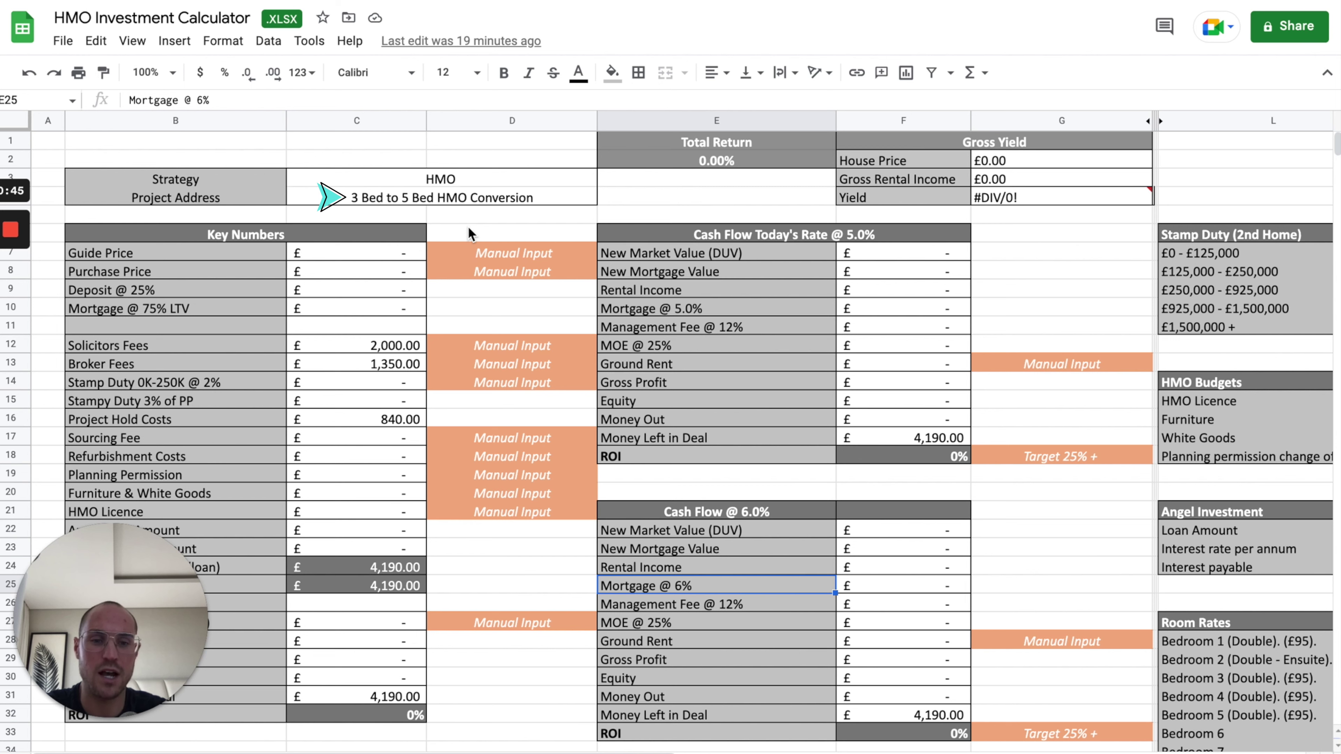
key(XF86MonBrightnessDown)
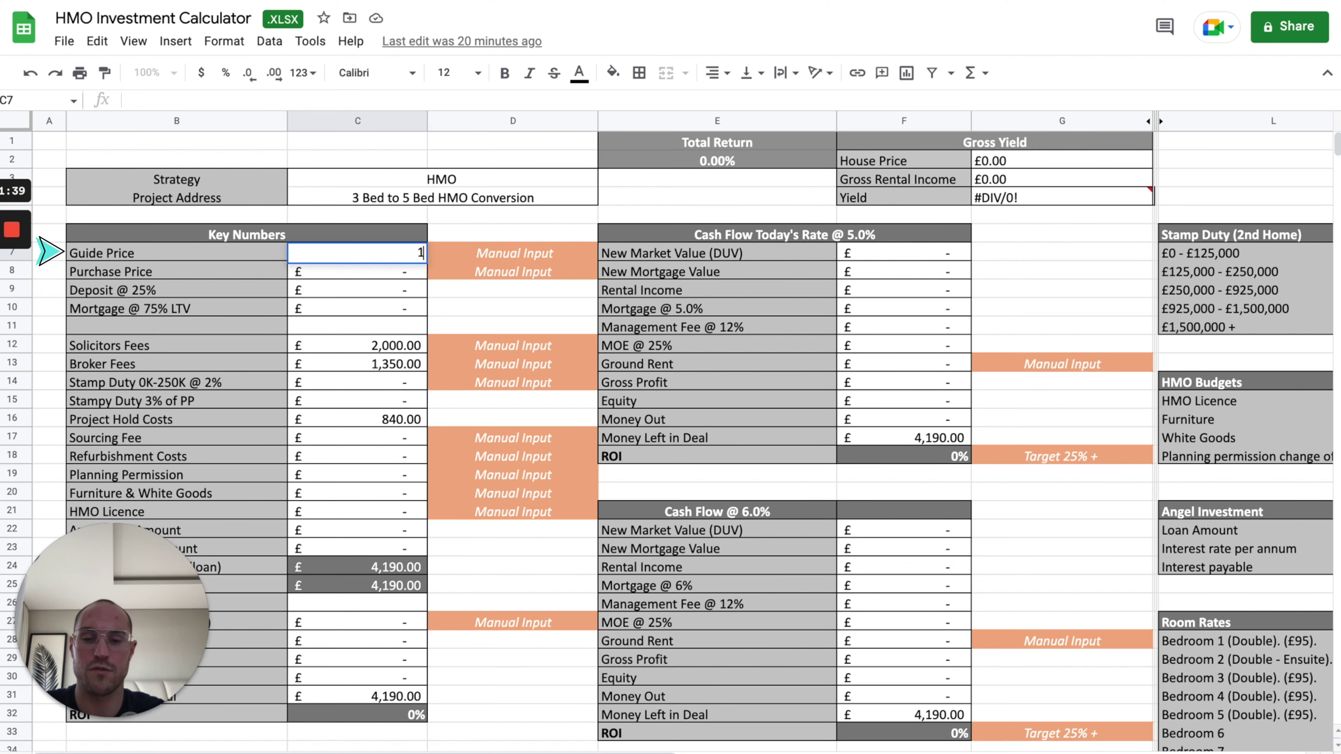
text(0000)
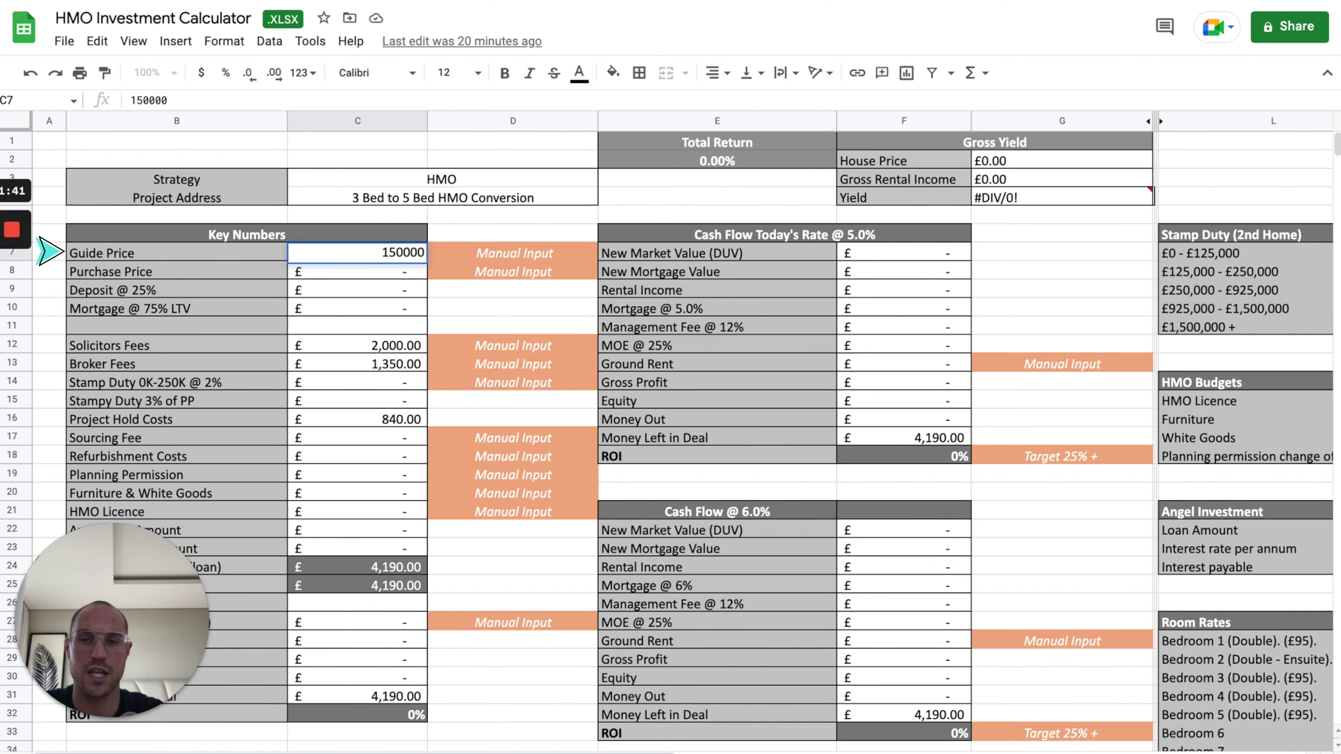
key(Return)
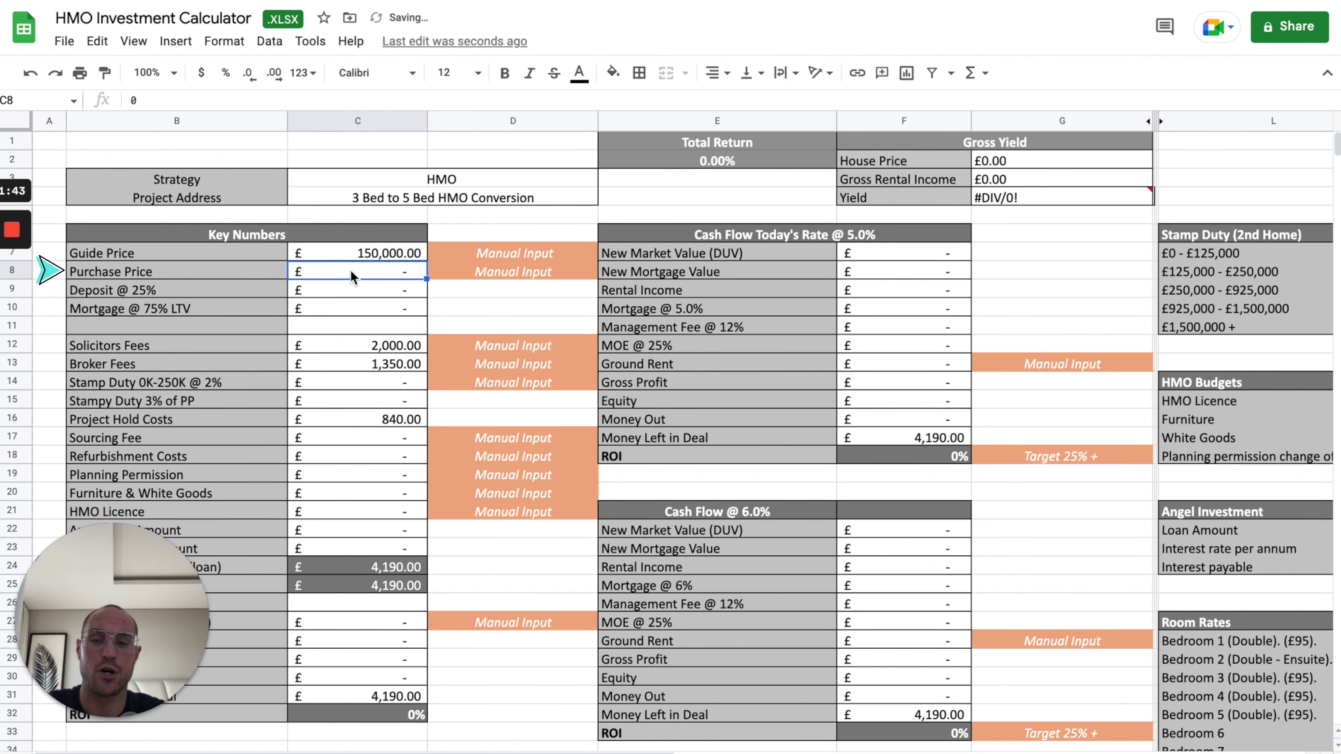
text(140000)
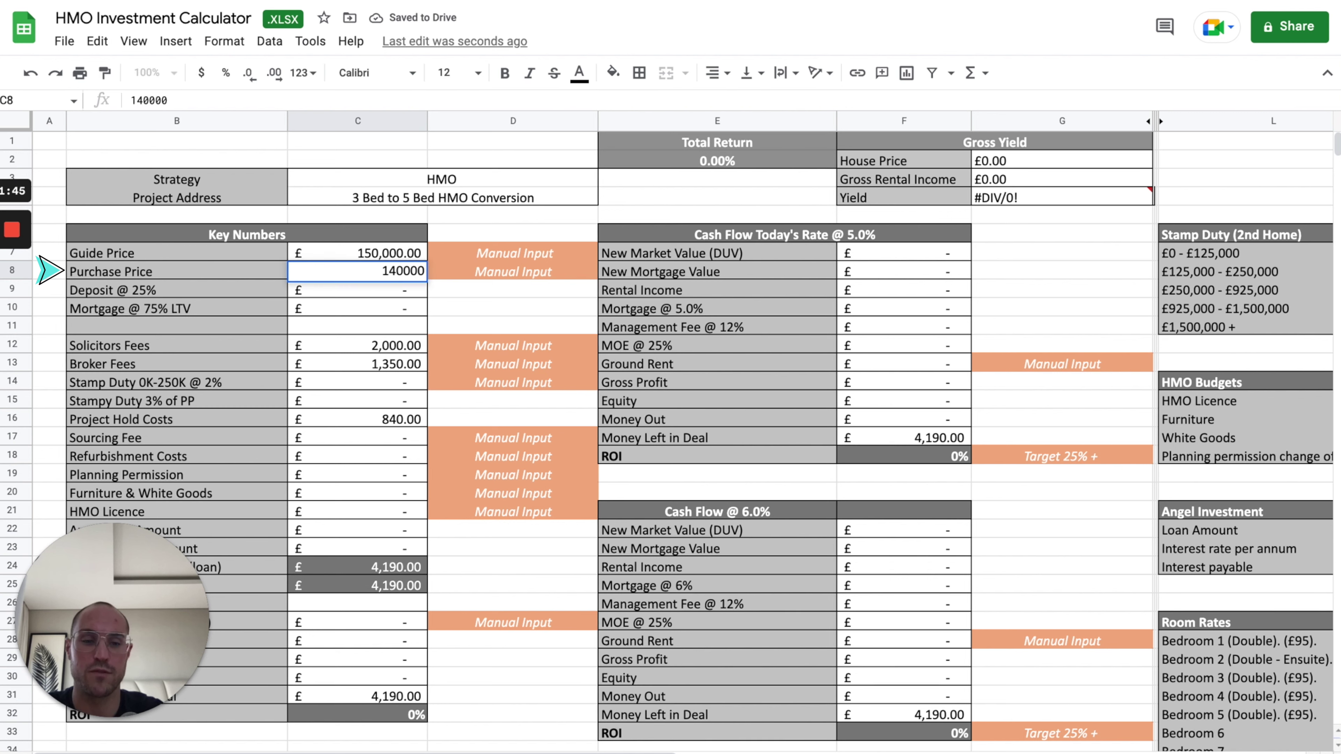
key(Return)
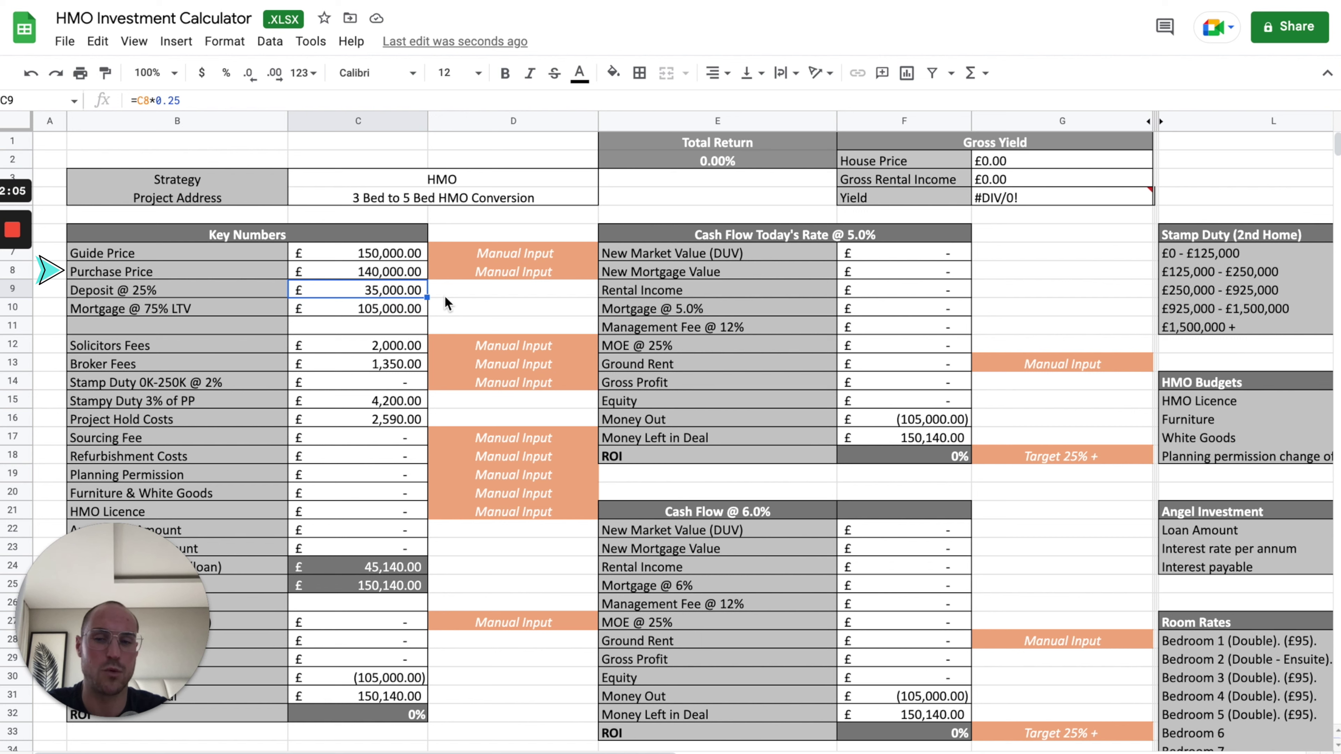
click(415, 271)
click(414, 291)
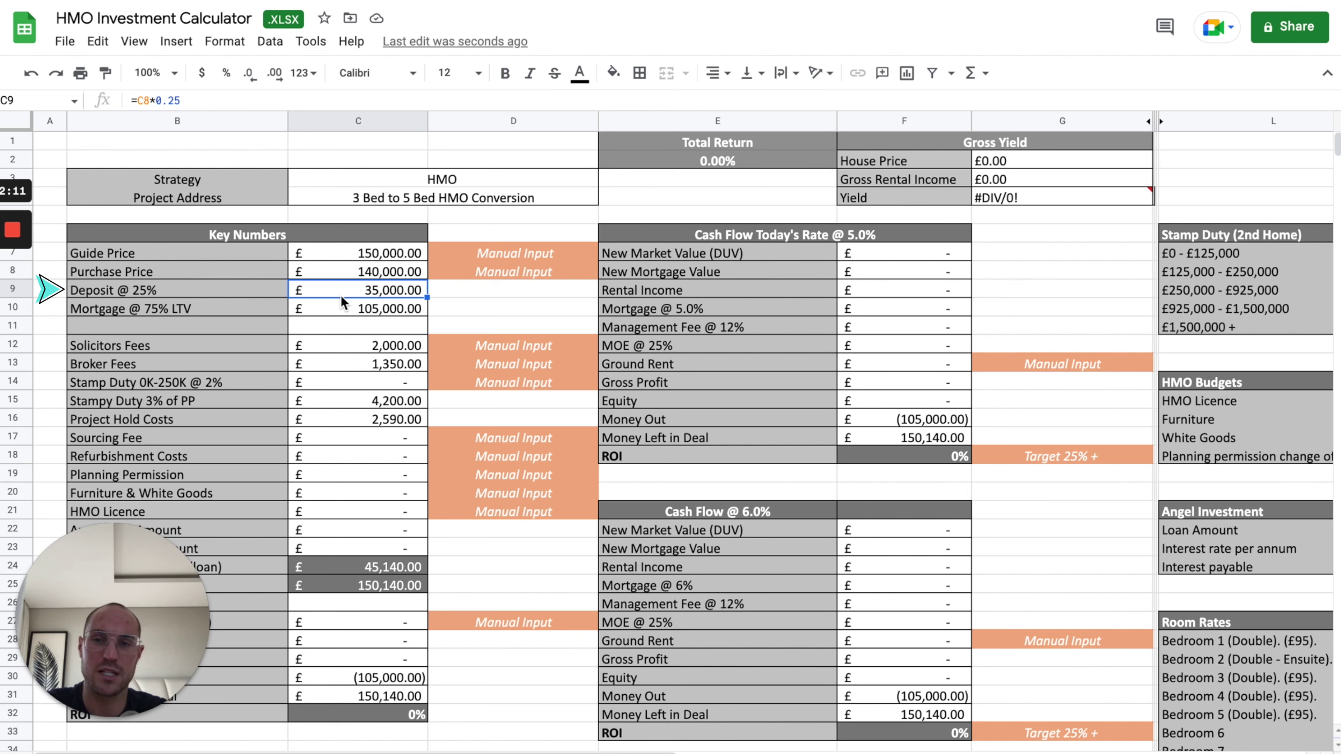
click(392, 312)
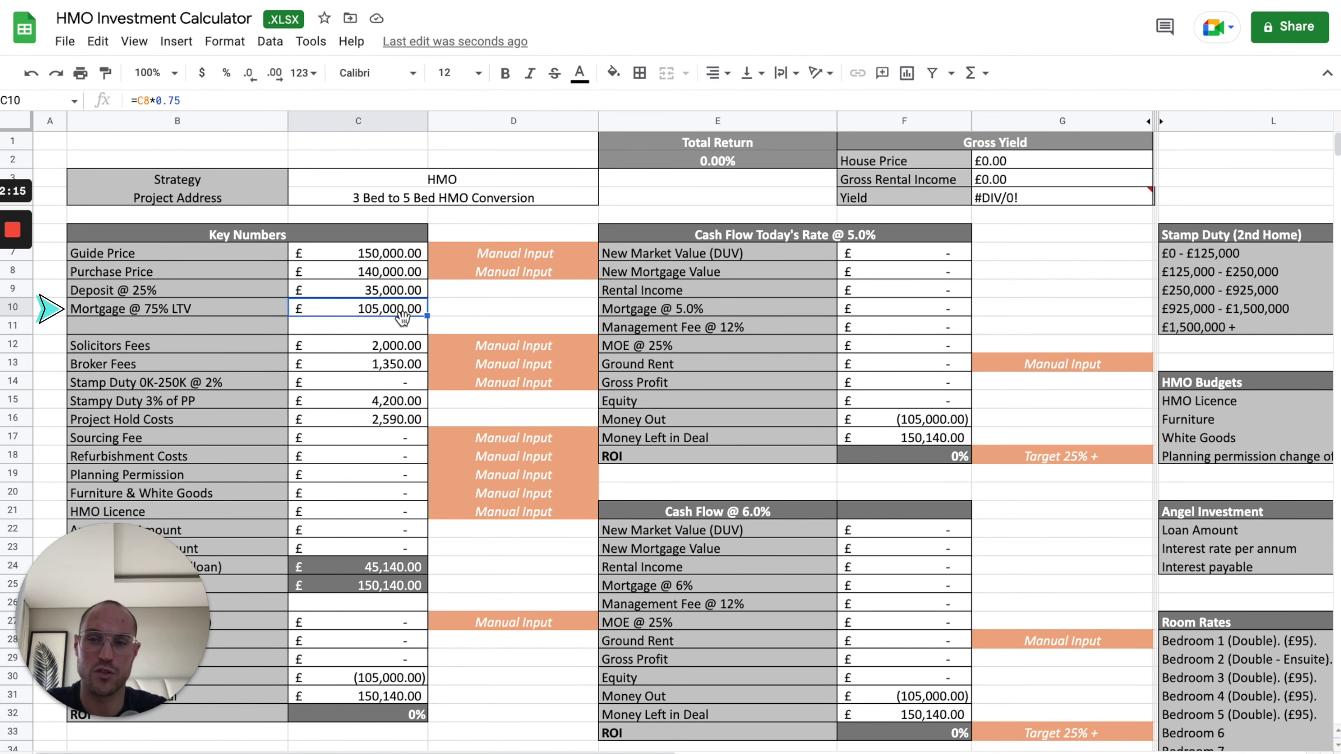
click(406, 345)
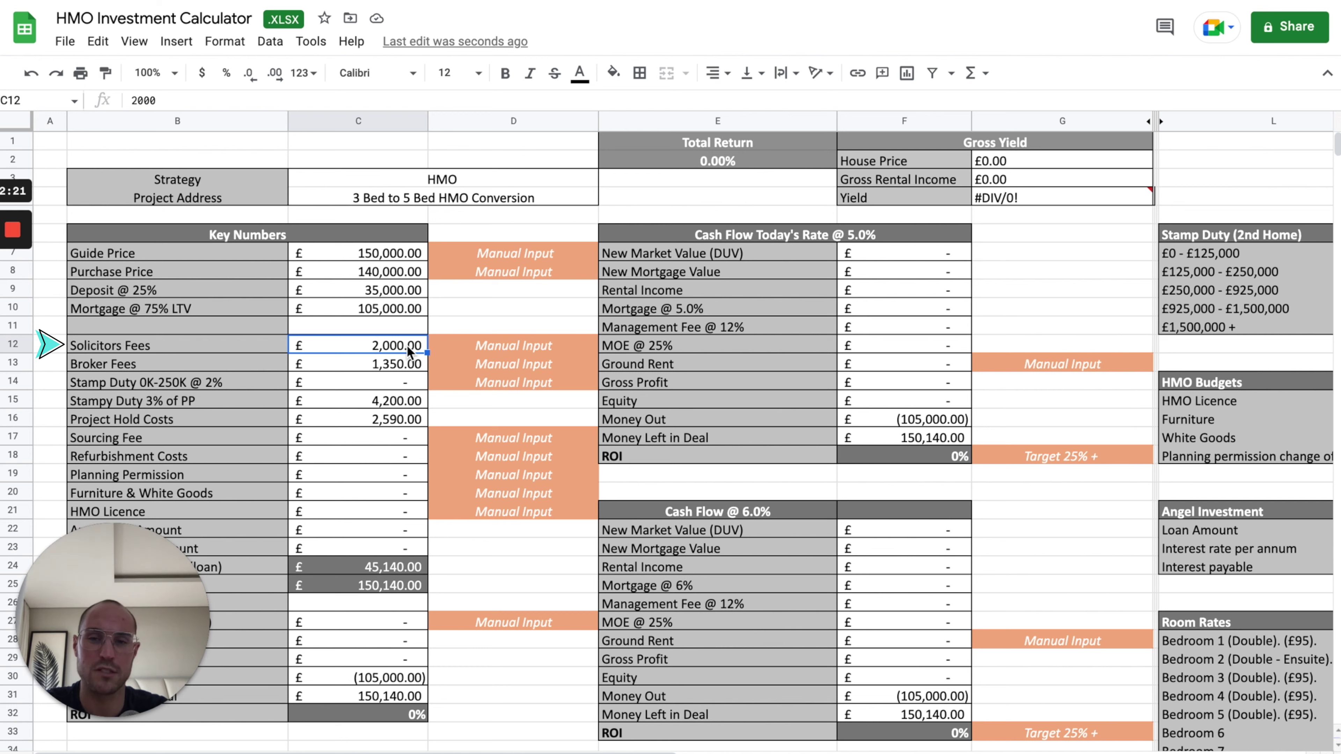
click(406, 365)
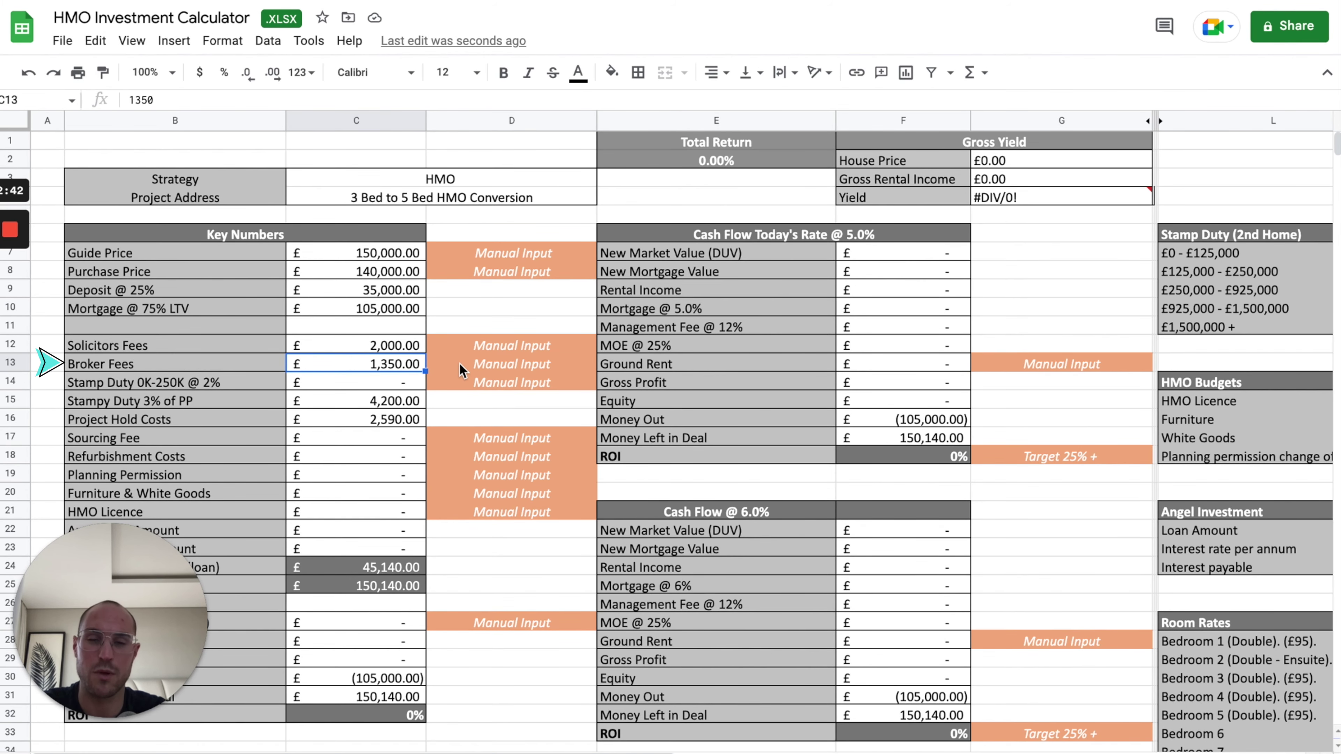
click(409, 384)
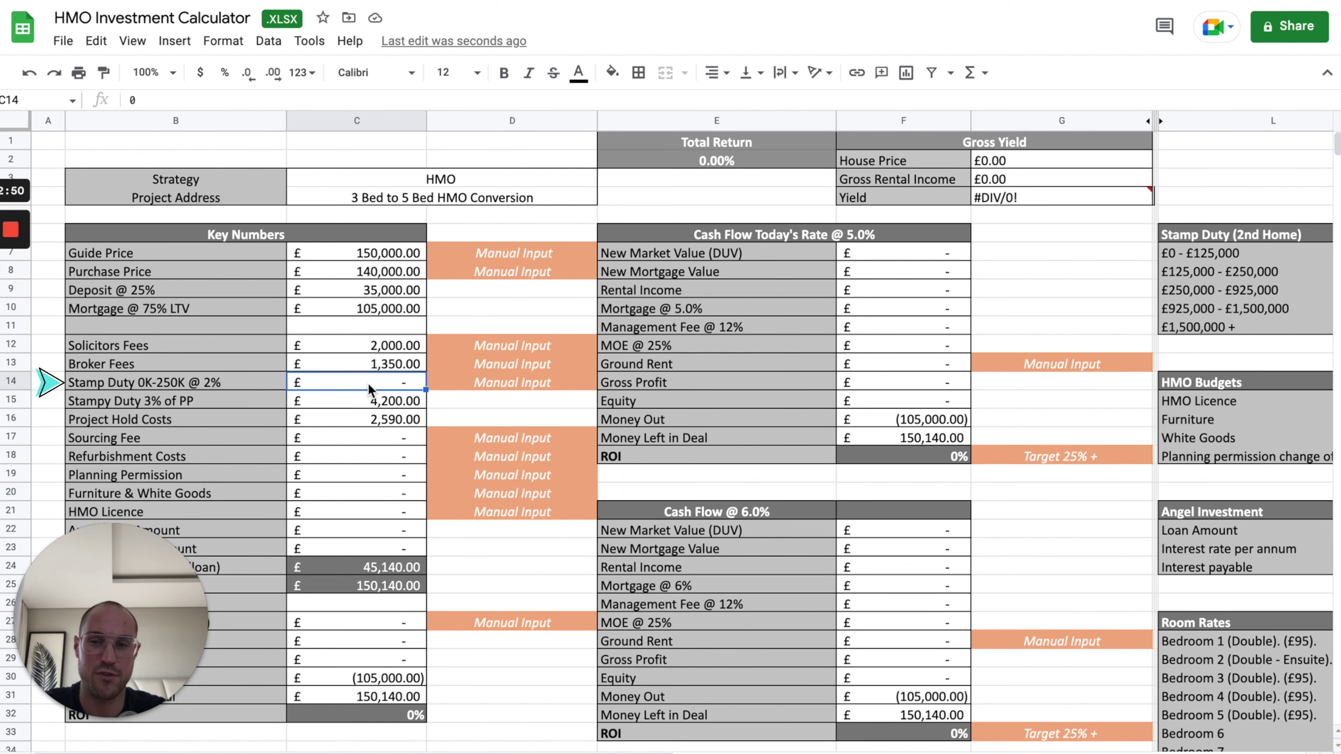
click(414, 407)
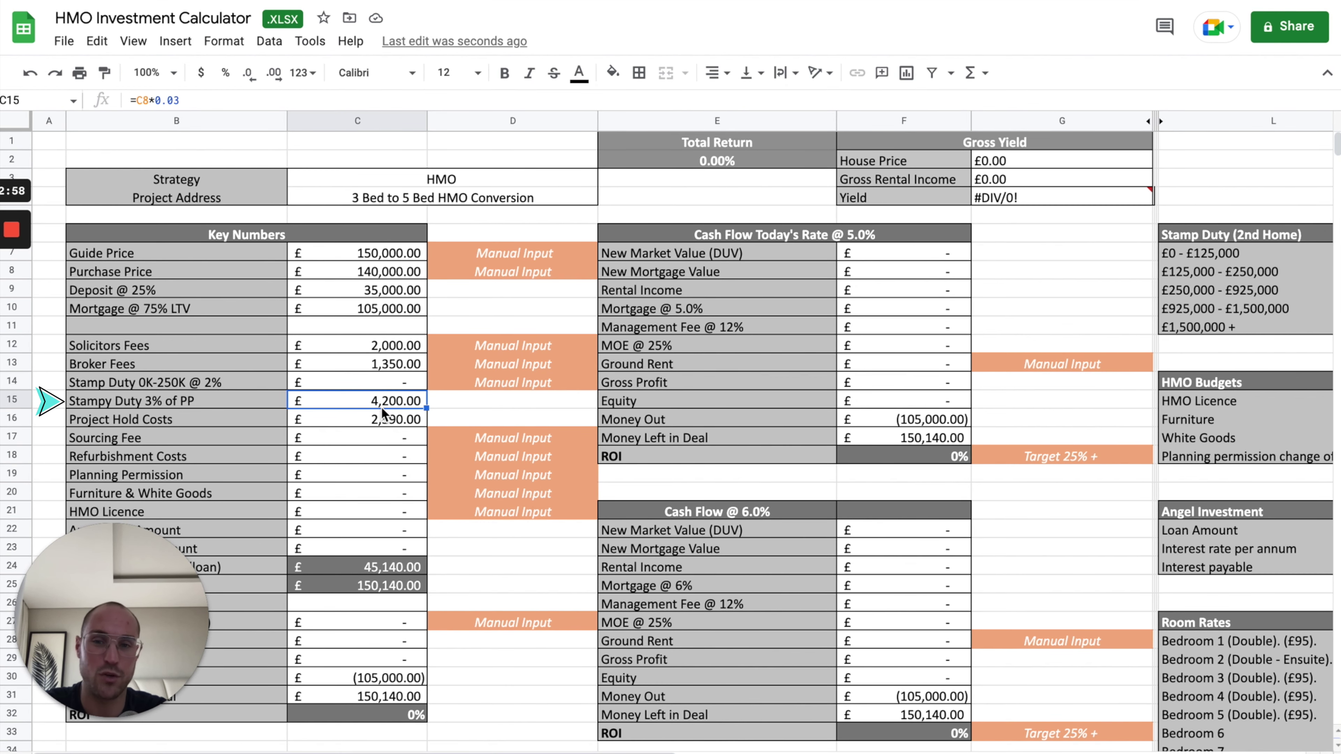
click(392, 423)
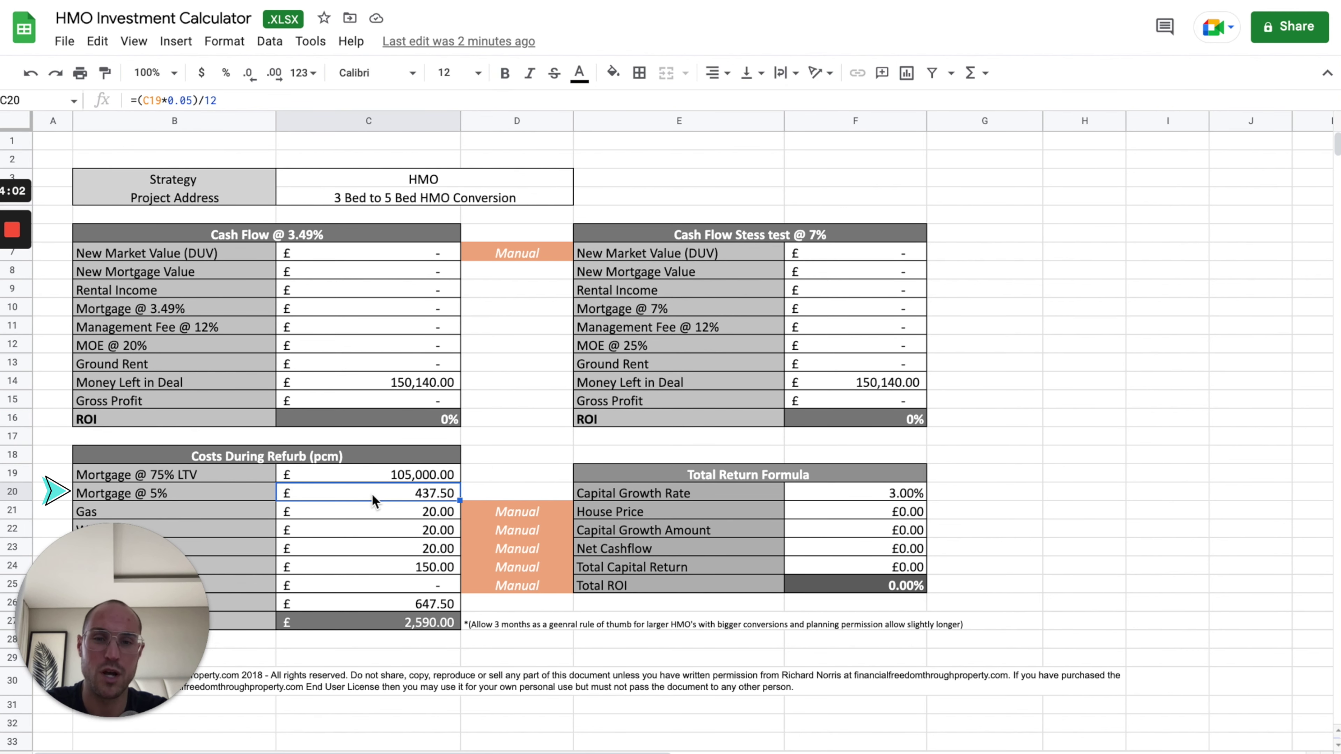
drag(196, 608, 1203, 462)
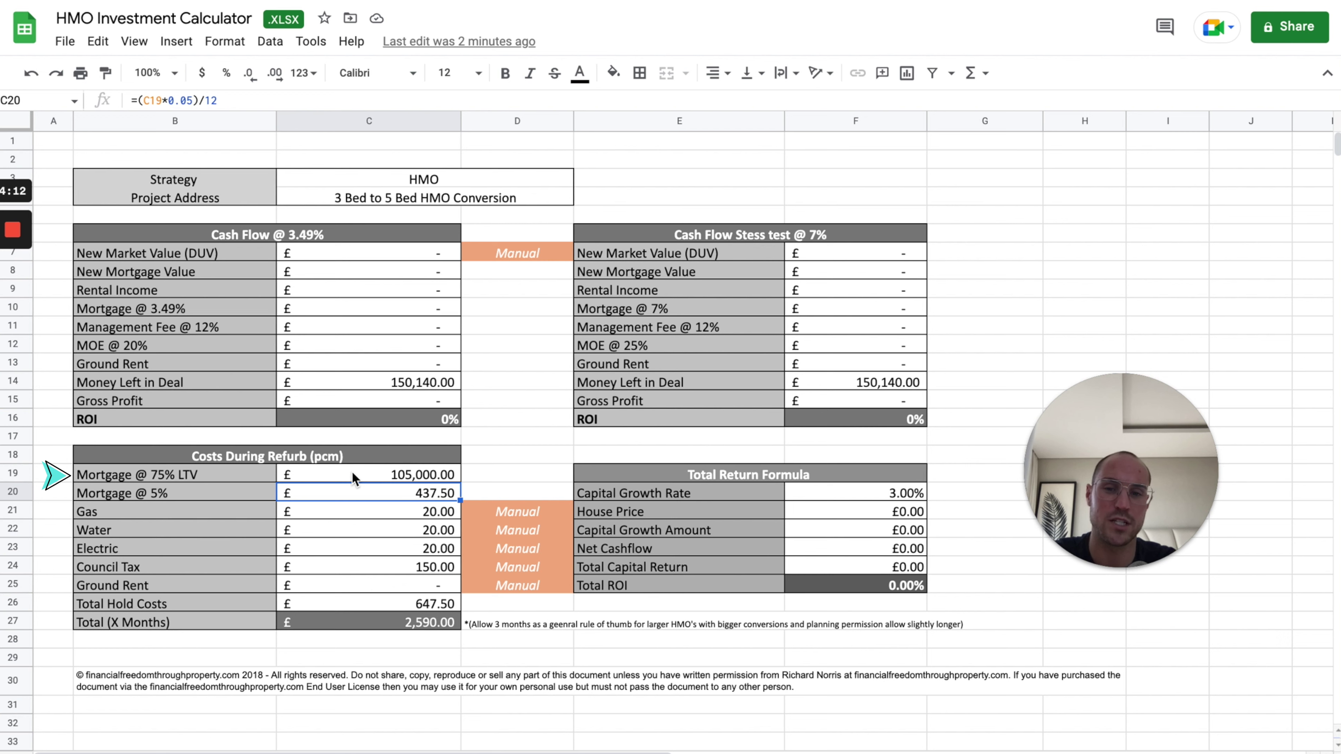
click(401, 507)
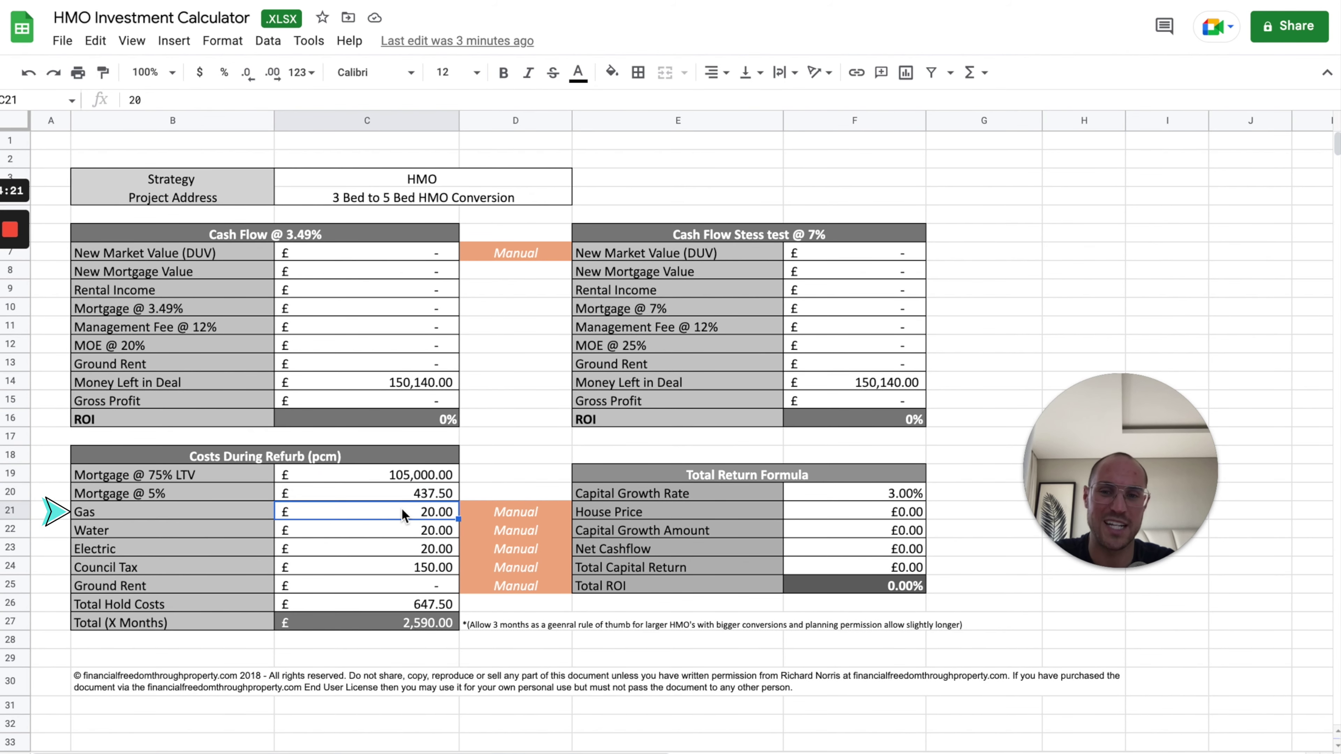
key(Down)
key(Down)
key(Down)
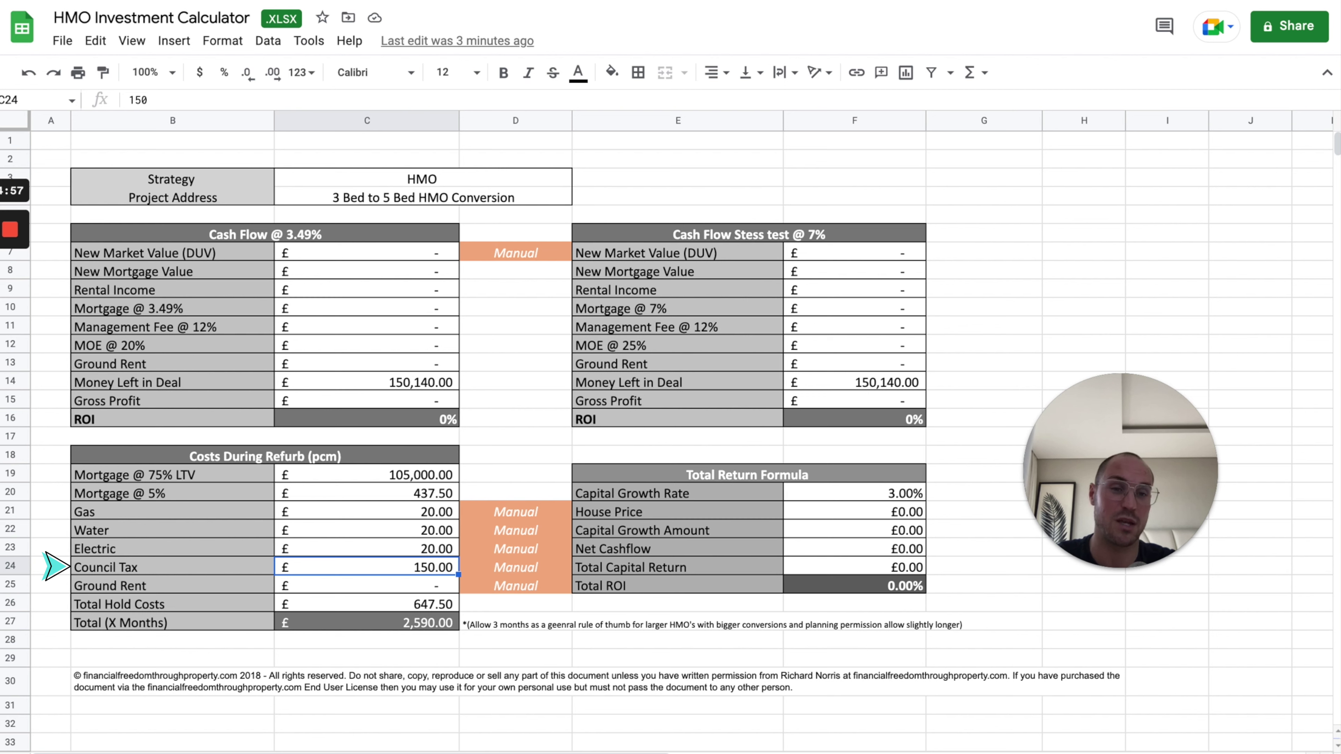
key(Down)
key(Down)
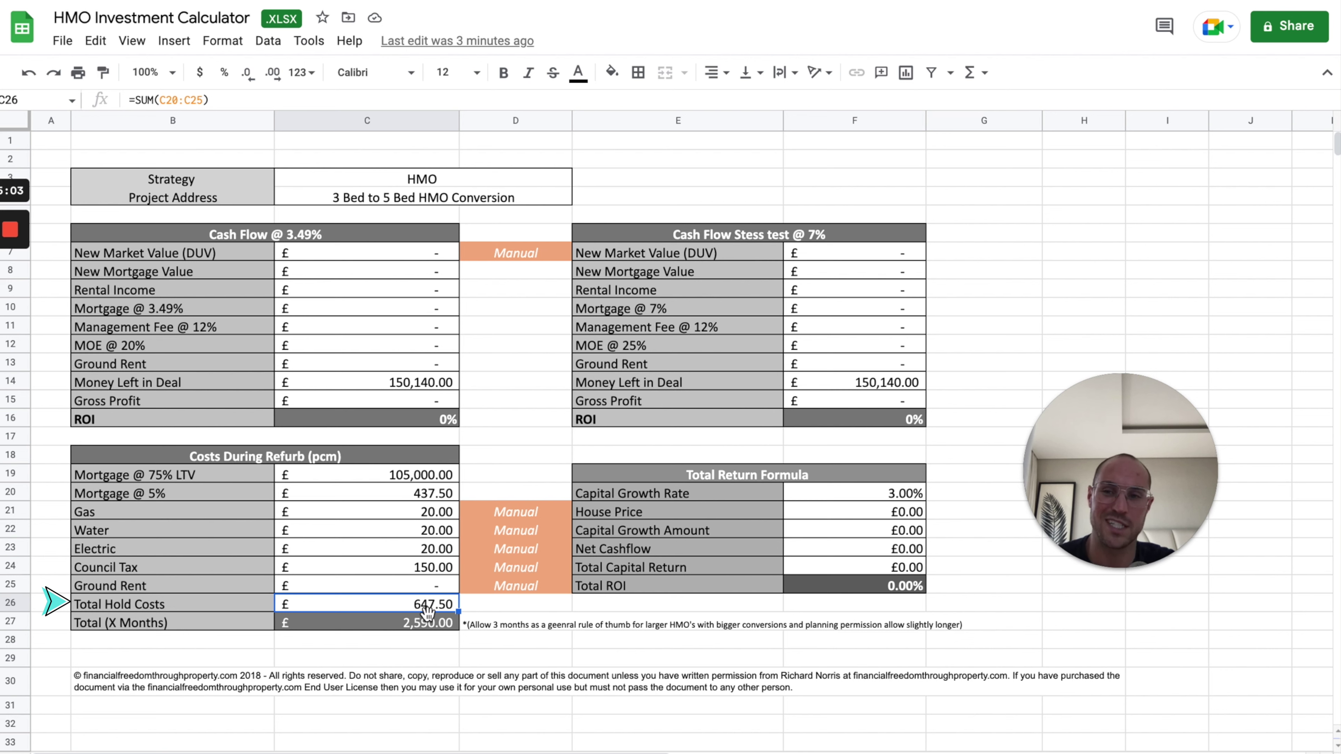
click(441, 624)
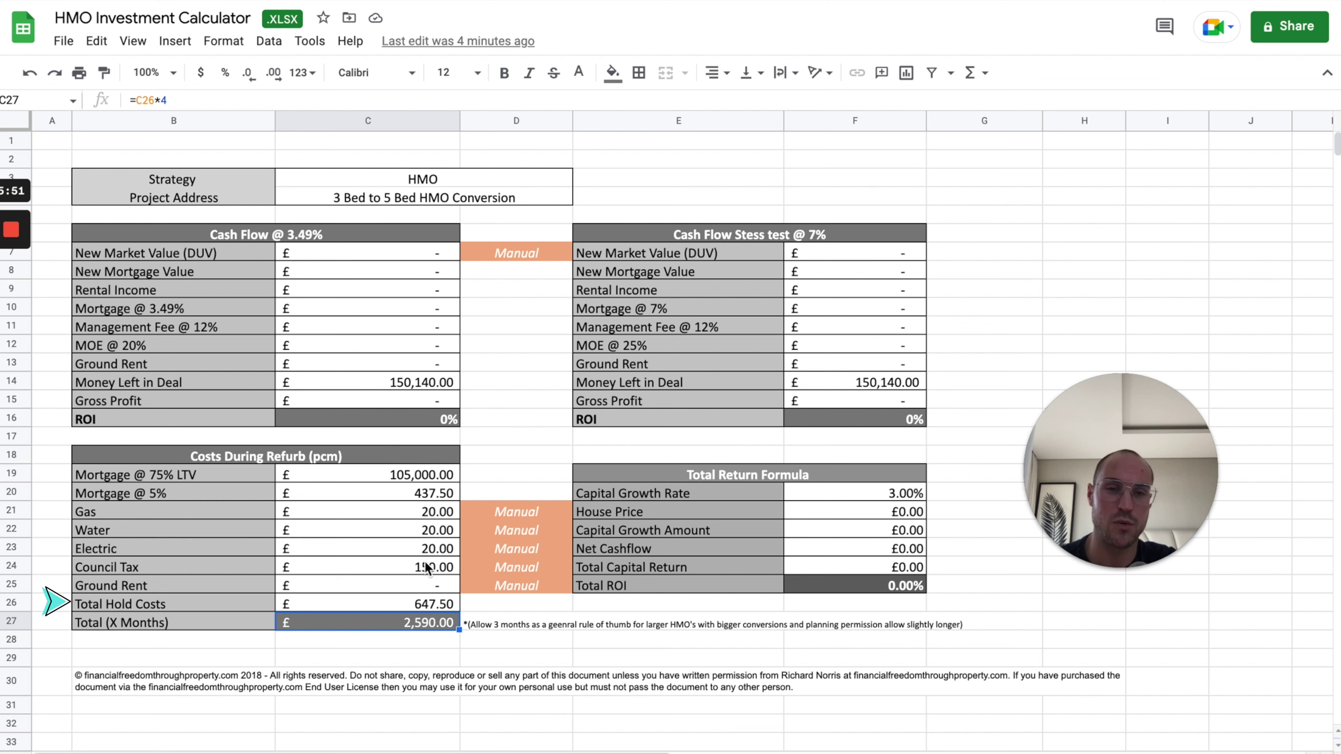
click(429, 601)
click(429, 620)
click(432, 602)
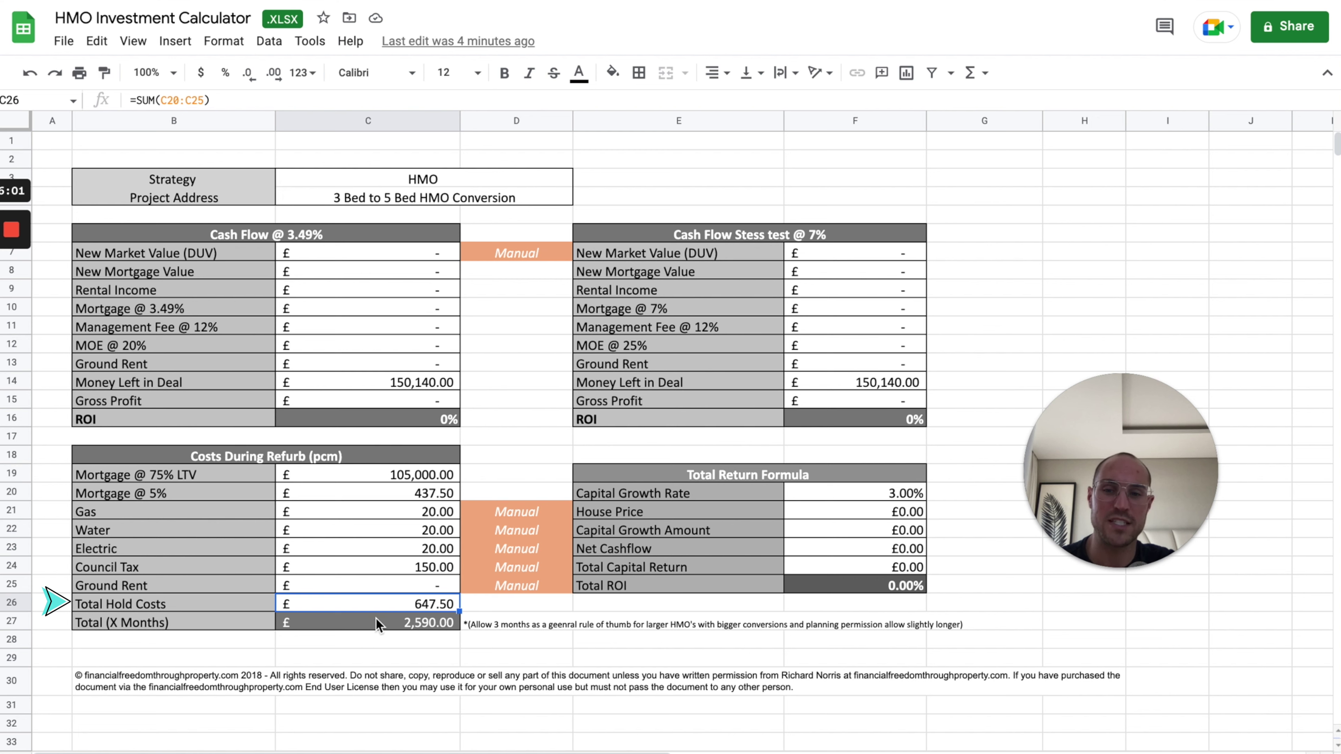
click(429, 626)
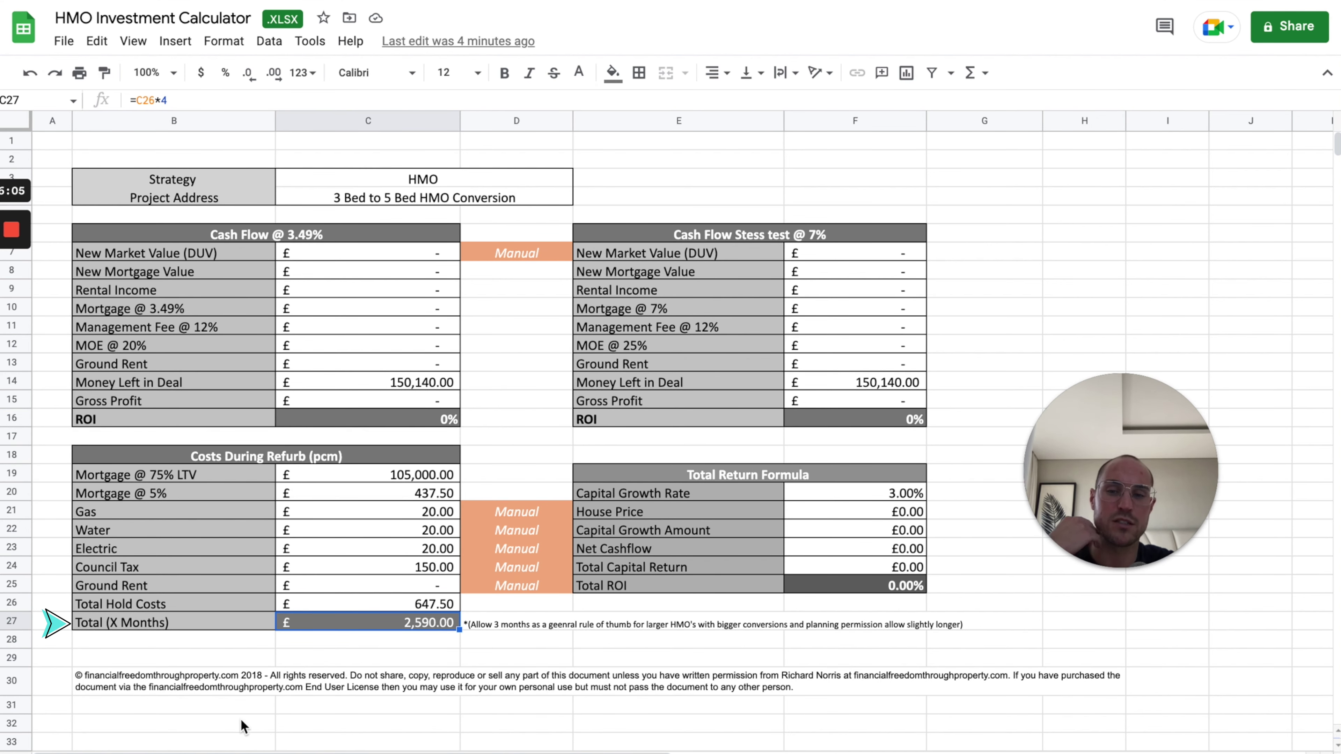
Switch to the Key Numbers and cash-flow tab and select the Sourcing Fee cell C17.
click(220, 746)
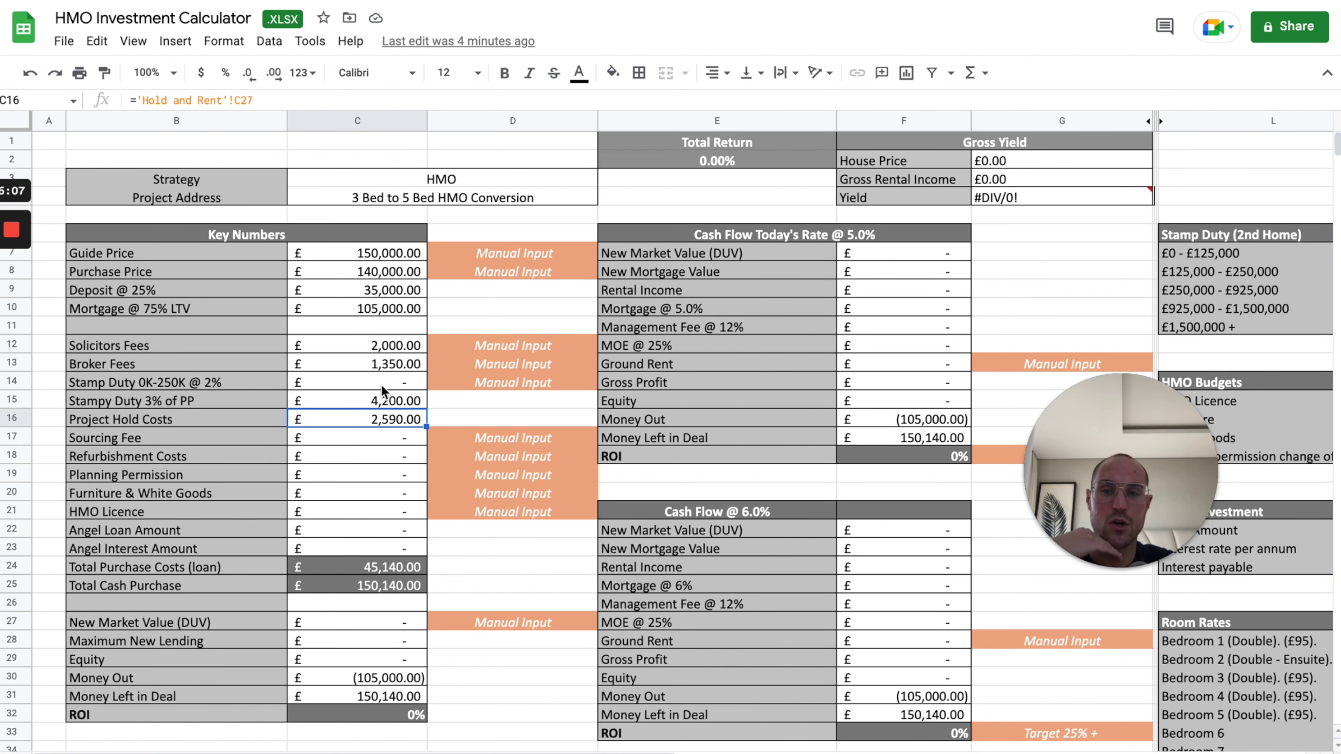
click(393, 439)
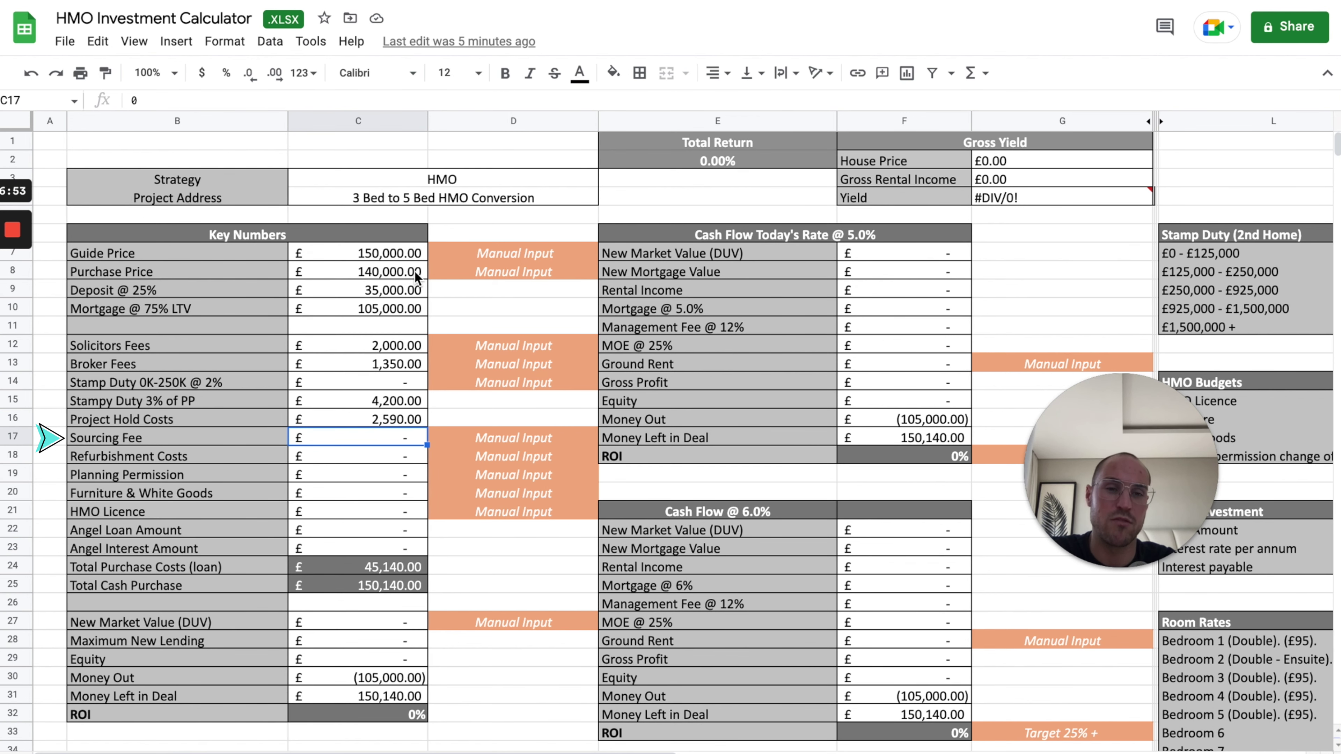
Enter £40,000 as Refurbishment Costs in C18 and fill that cell light yellow.
click(405, 455)
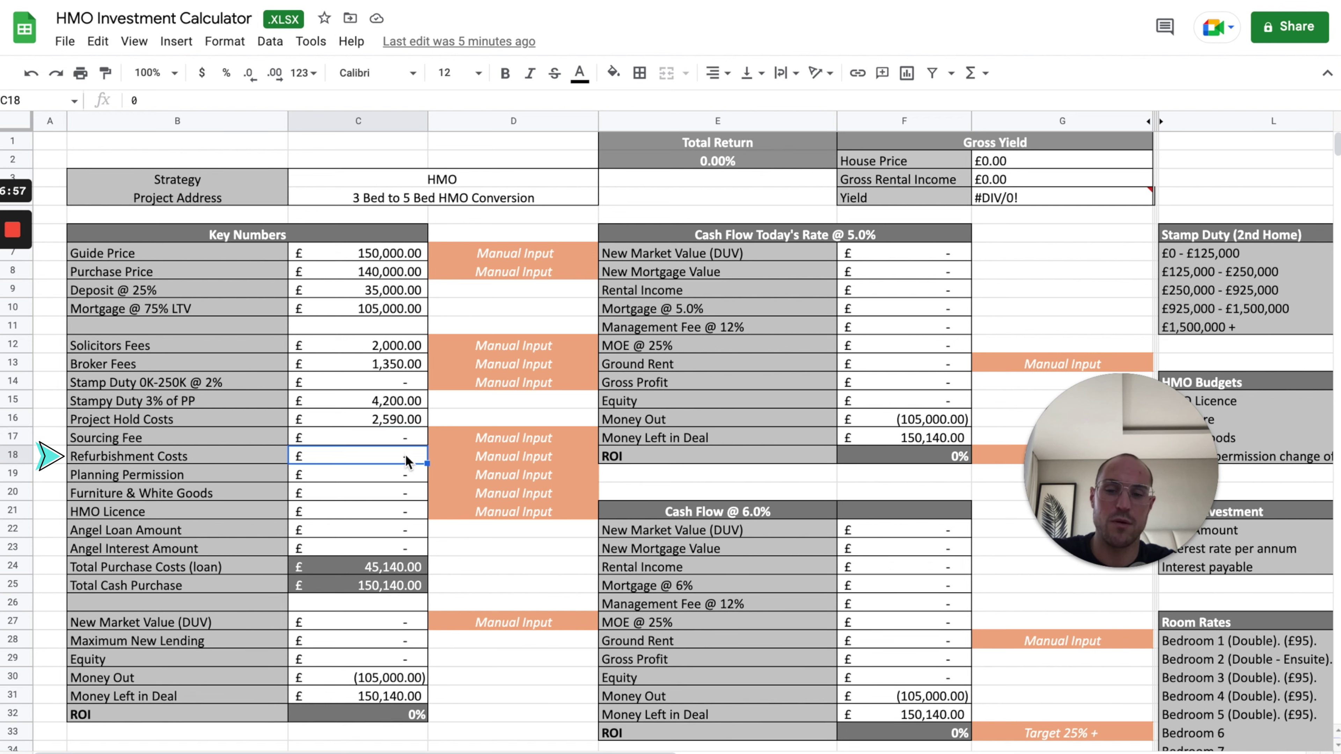
text(40000)
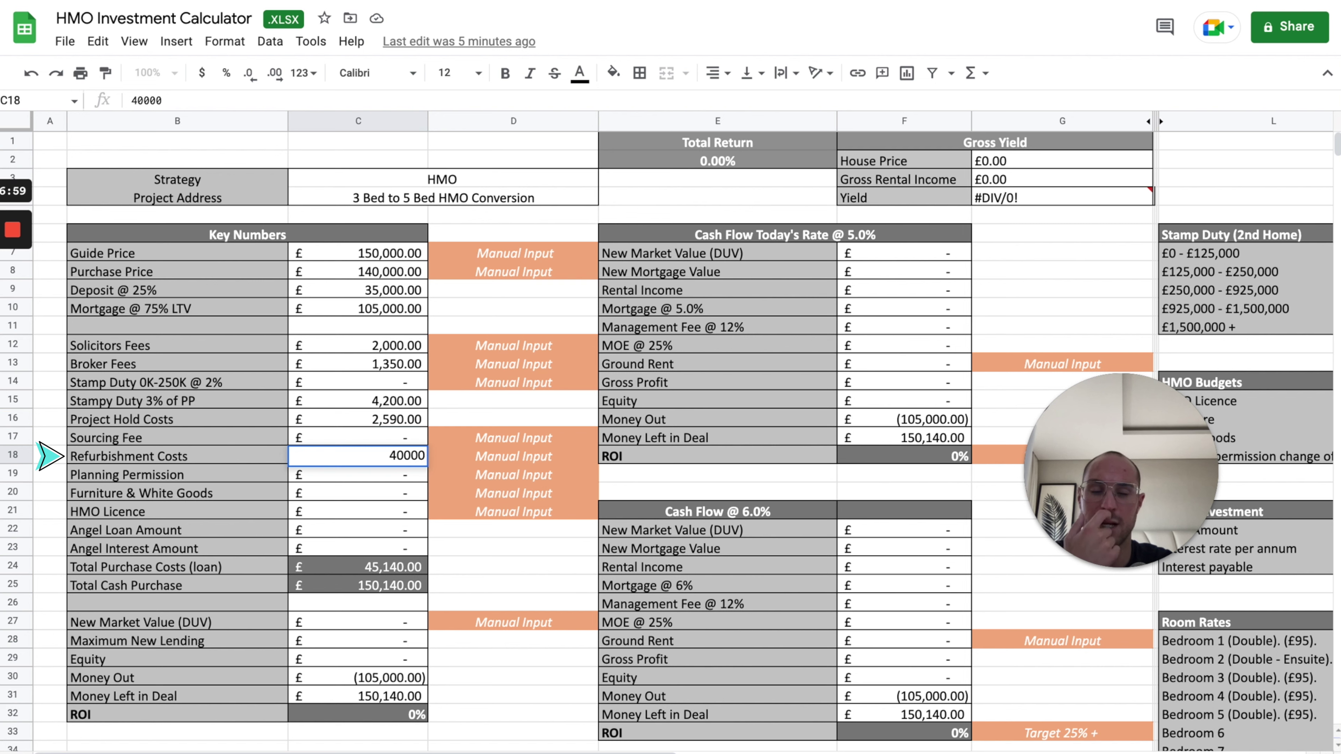
key(Return)
click(350, 460)
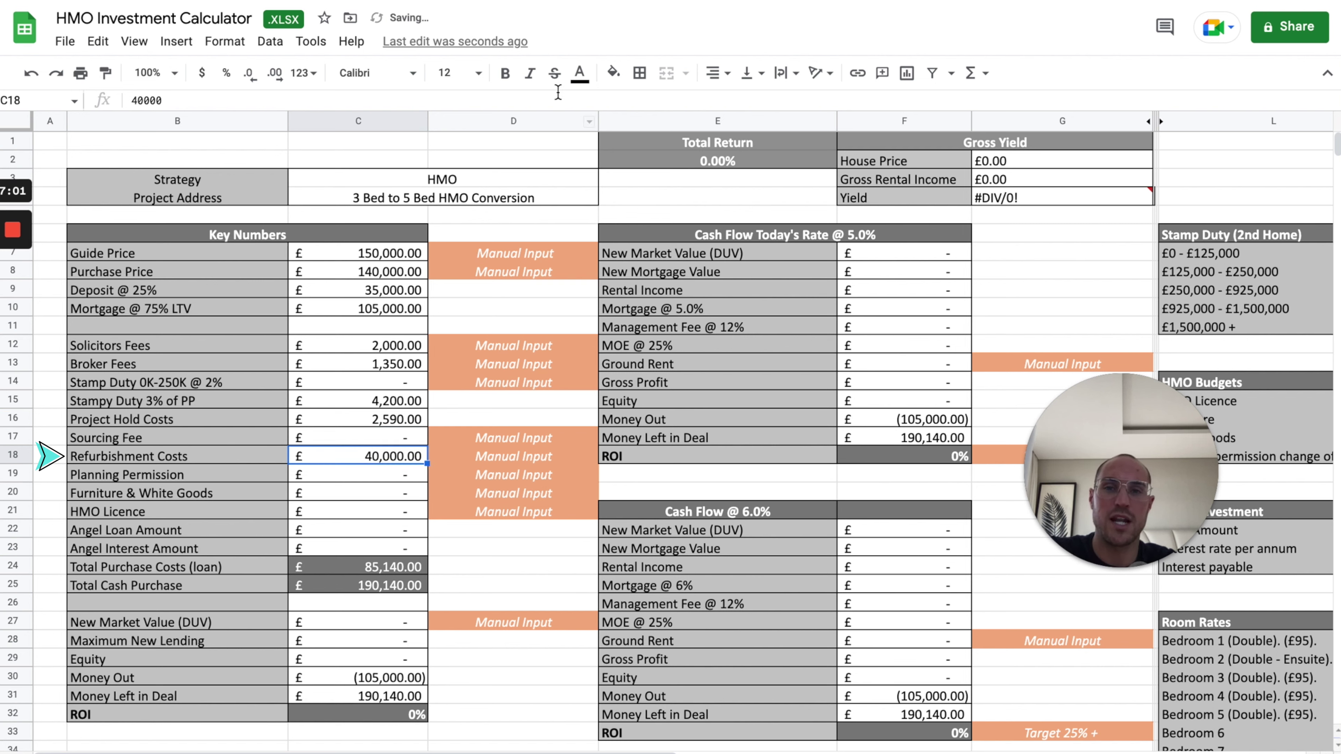
click(613, 72)
click(678, 181)
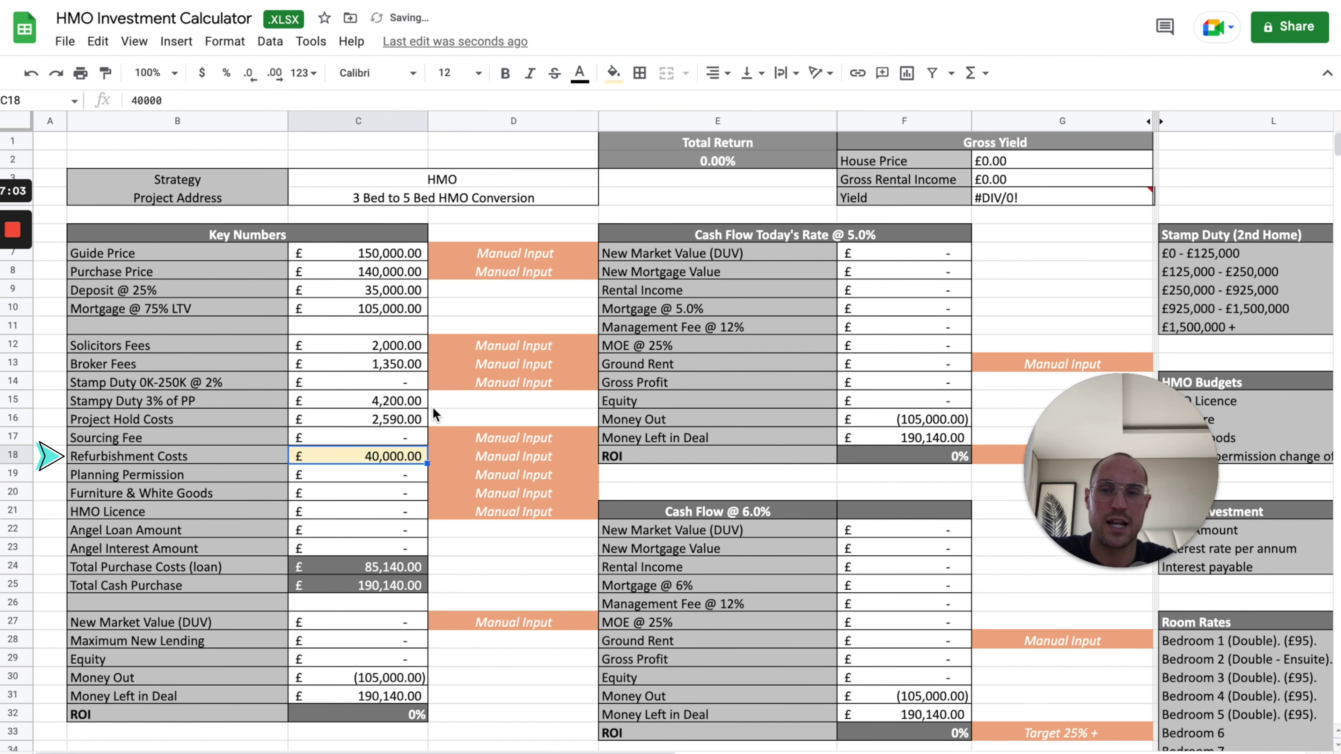
Shade the Purchase Price figure in C8 light yellow to match.
click(389, 482)
click(405, 460)
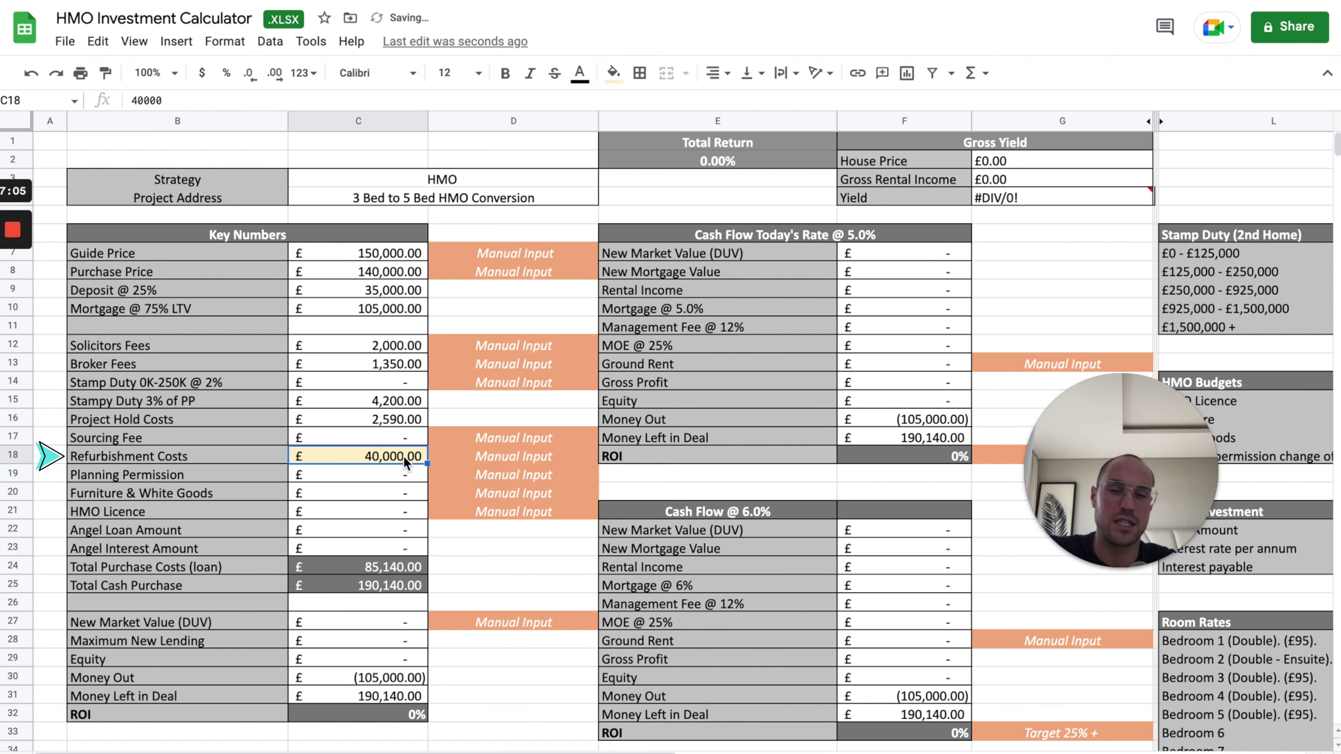
click(412, 279)
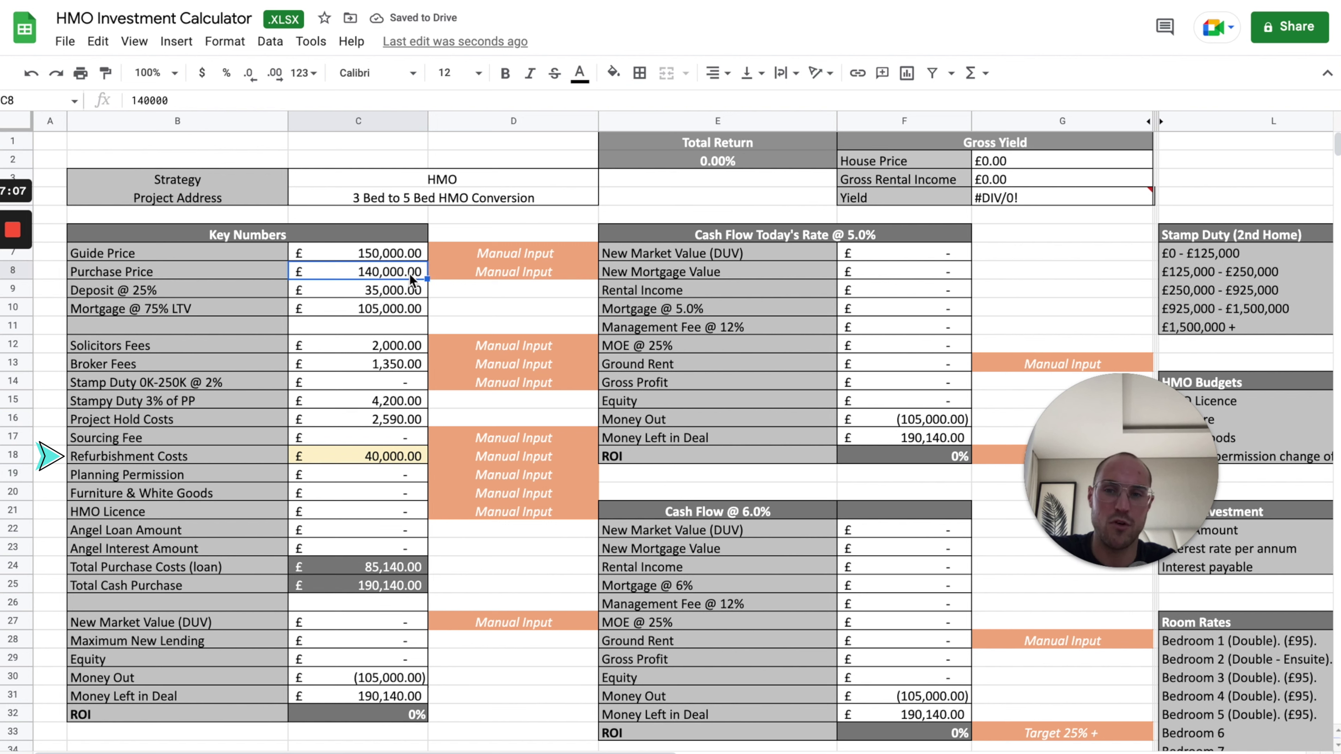
click(612, 72)
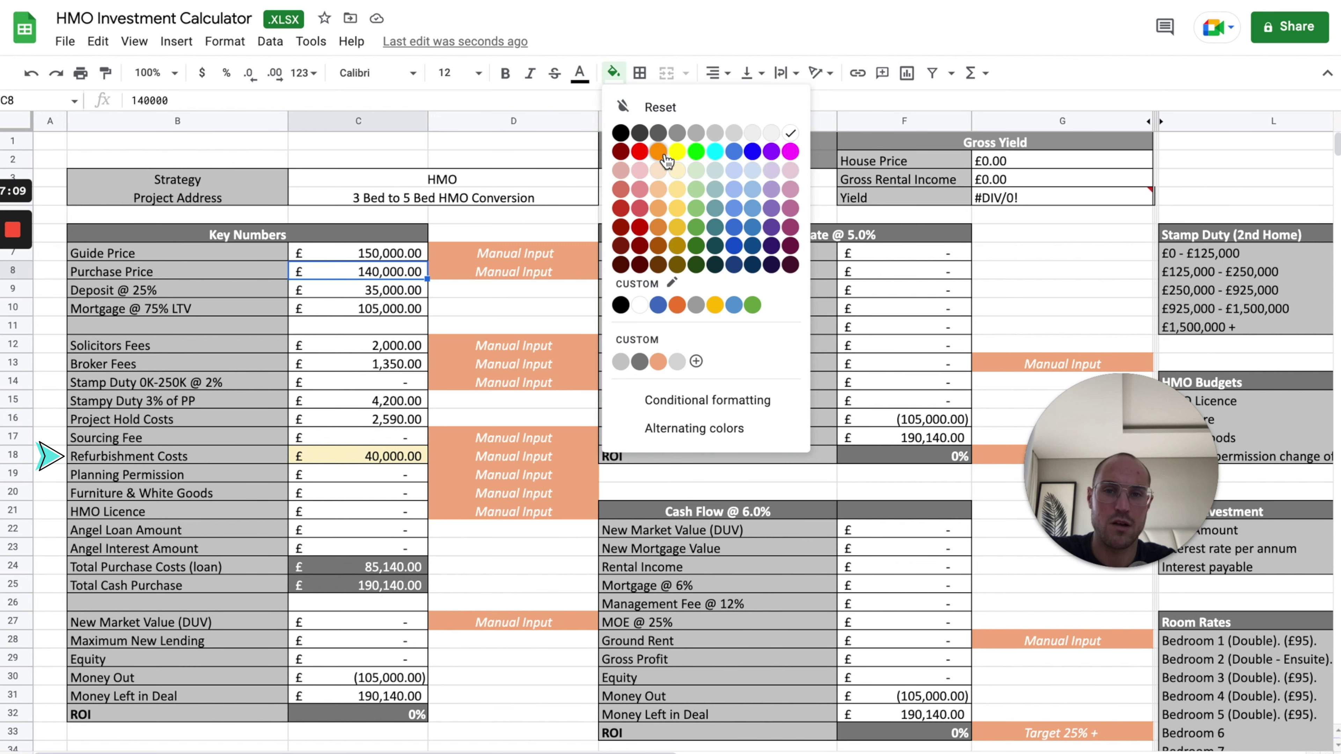
click(675, 168)
click(397, 457)
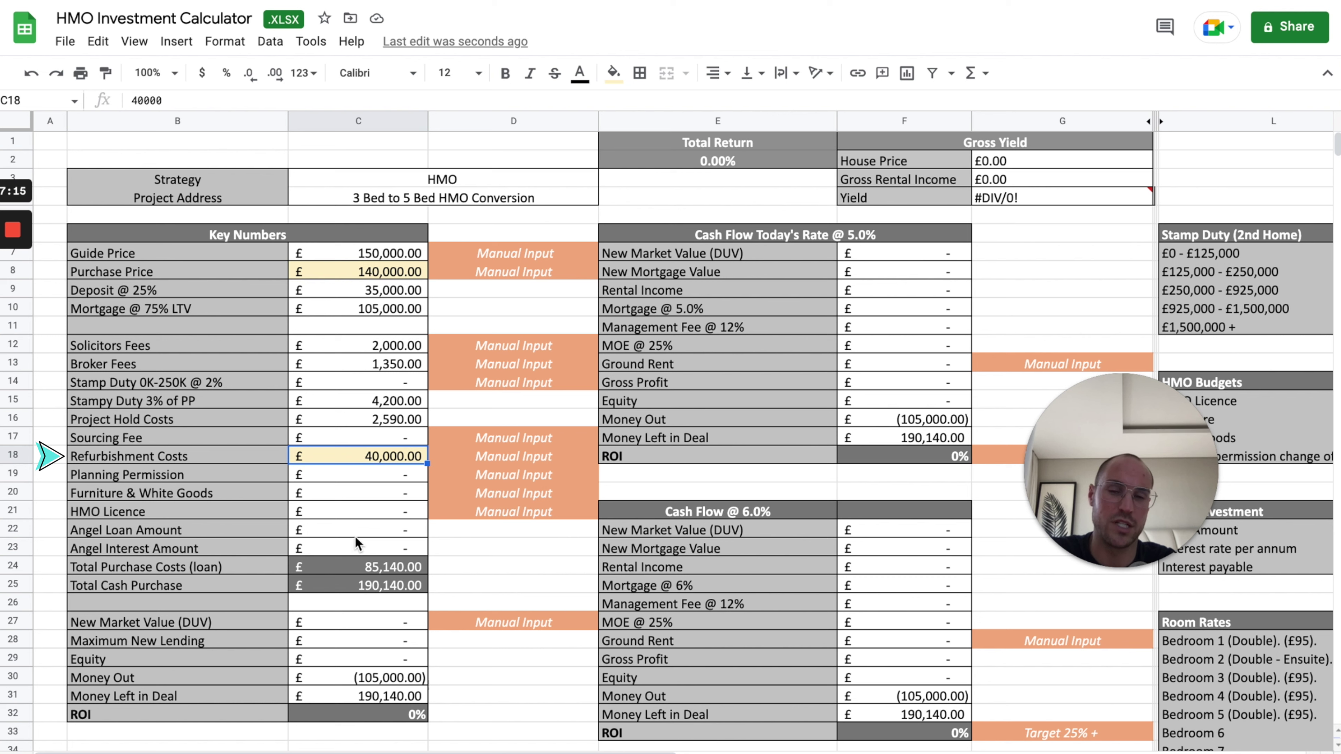
Enter £5,200 for Furniture & White Goods and £750 for the HMO Licence, then check the total.
click(405, 475)
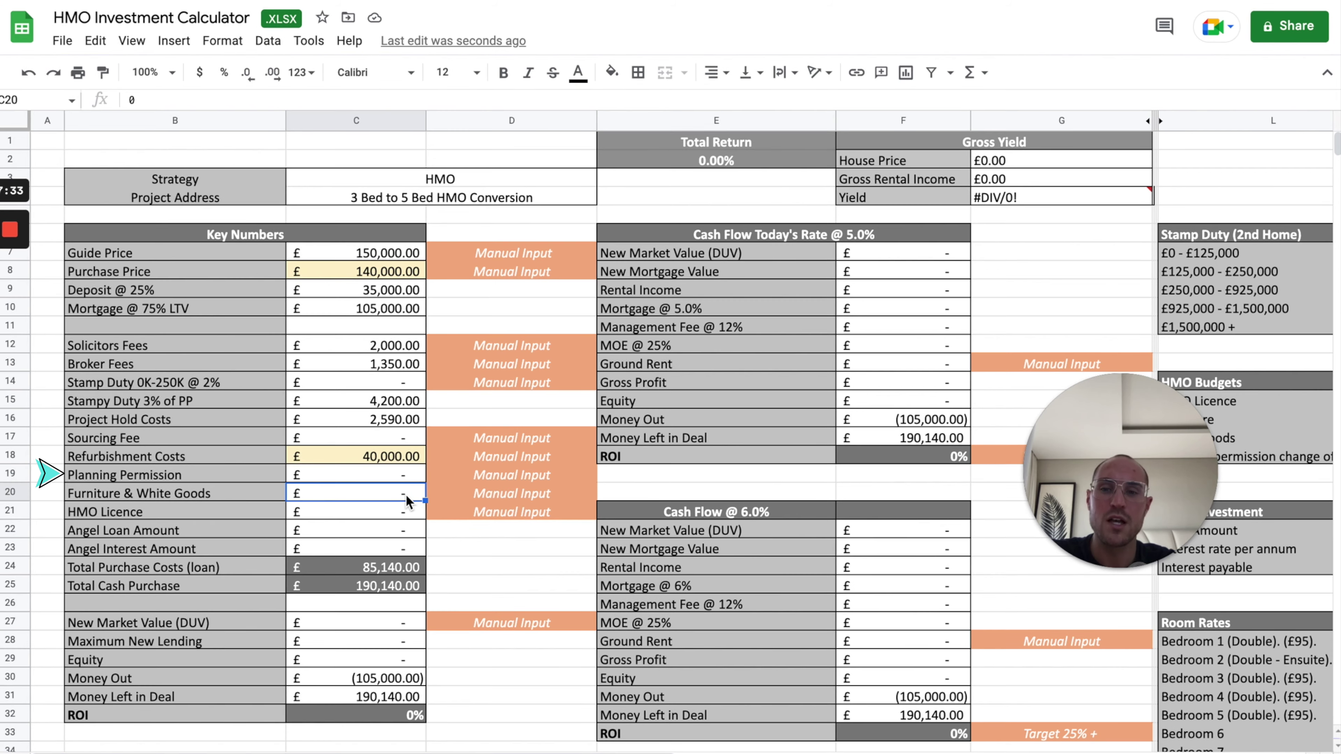
click(407, 497)
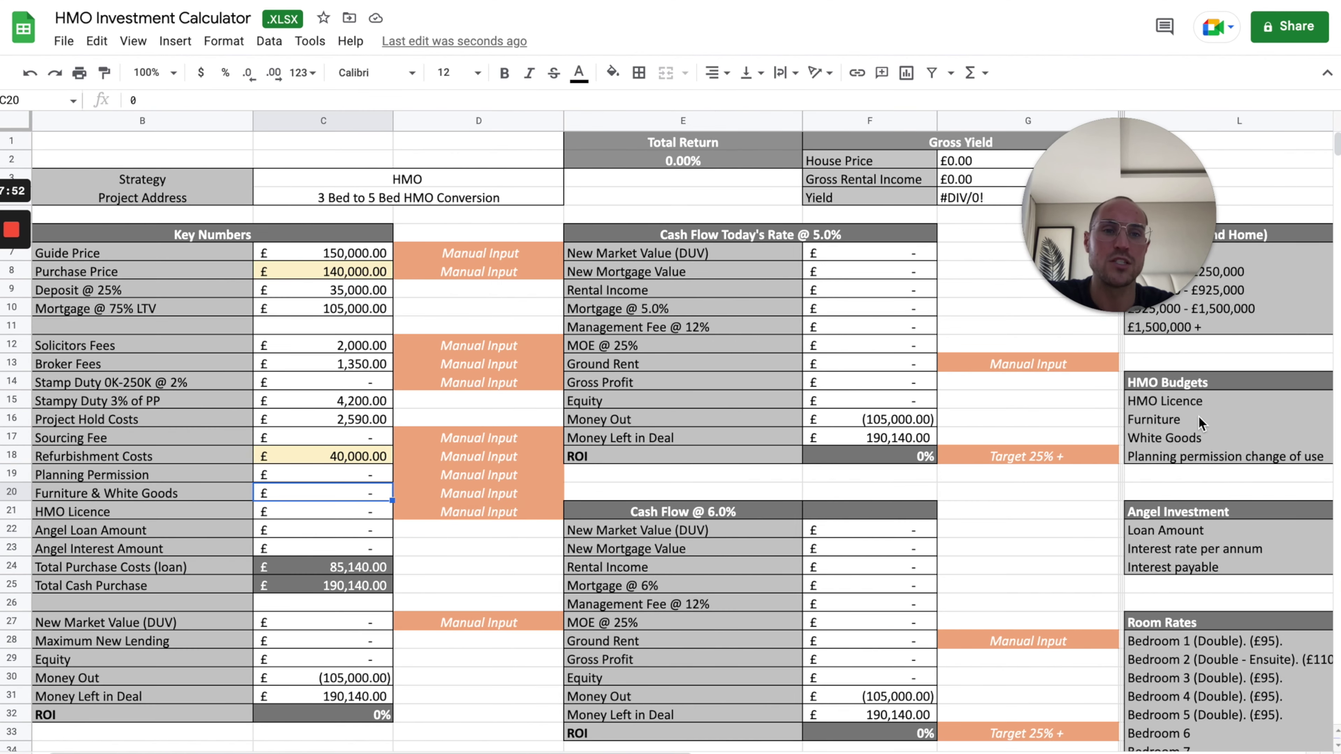
scroll(1198, 417, right, 2)
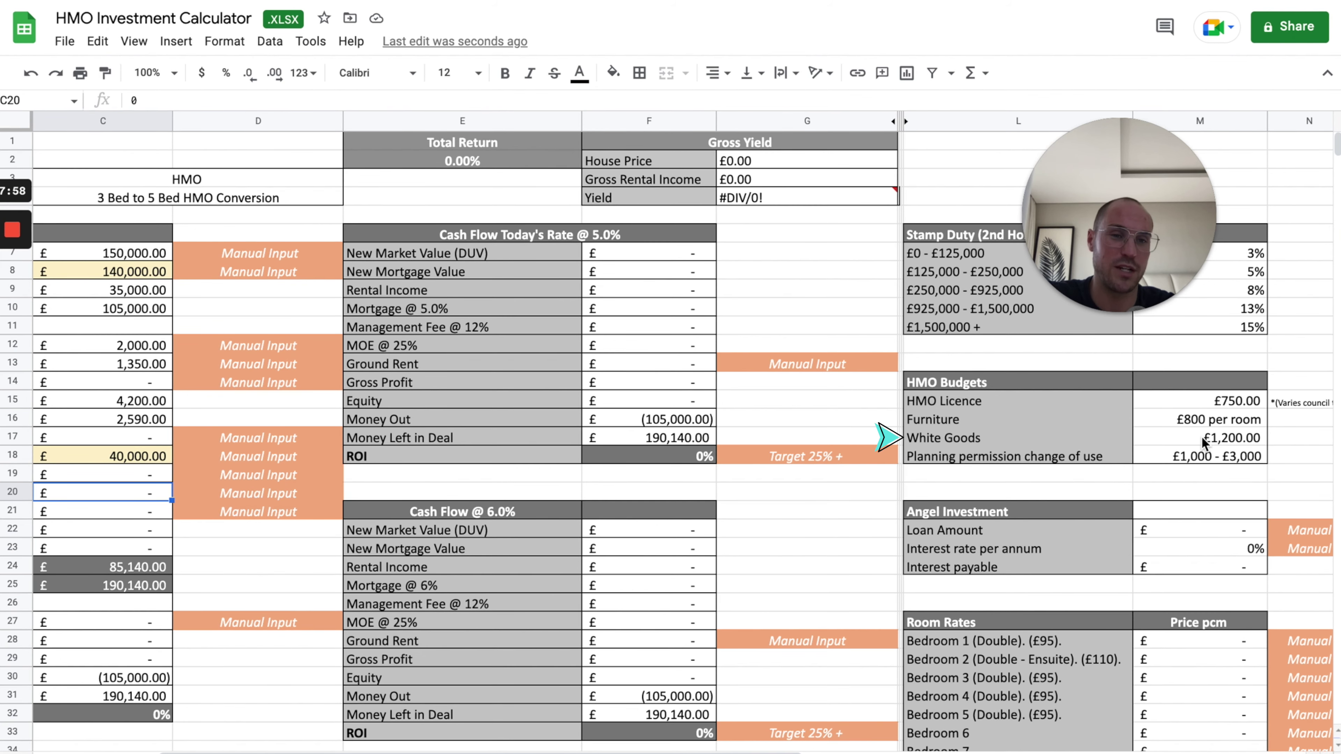
scroll(1201, 436, left, 5)
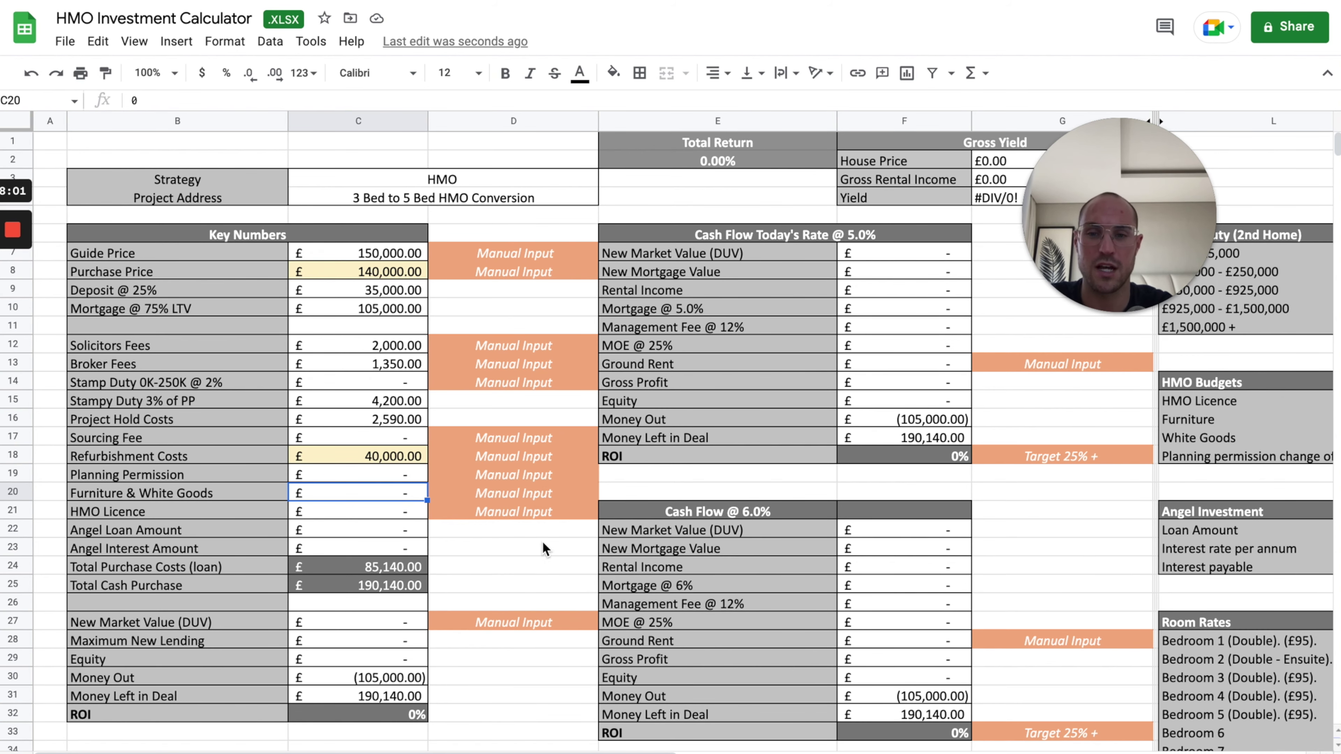
text(5200)
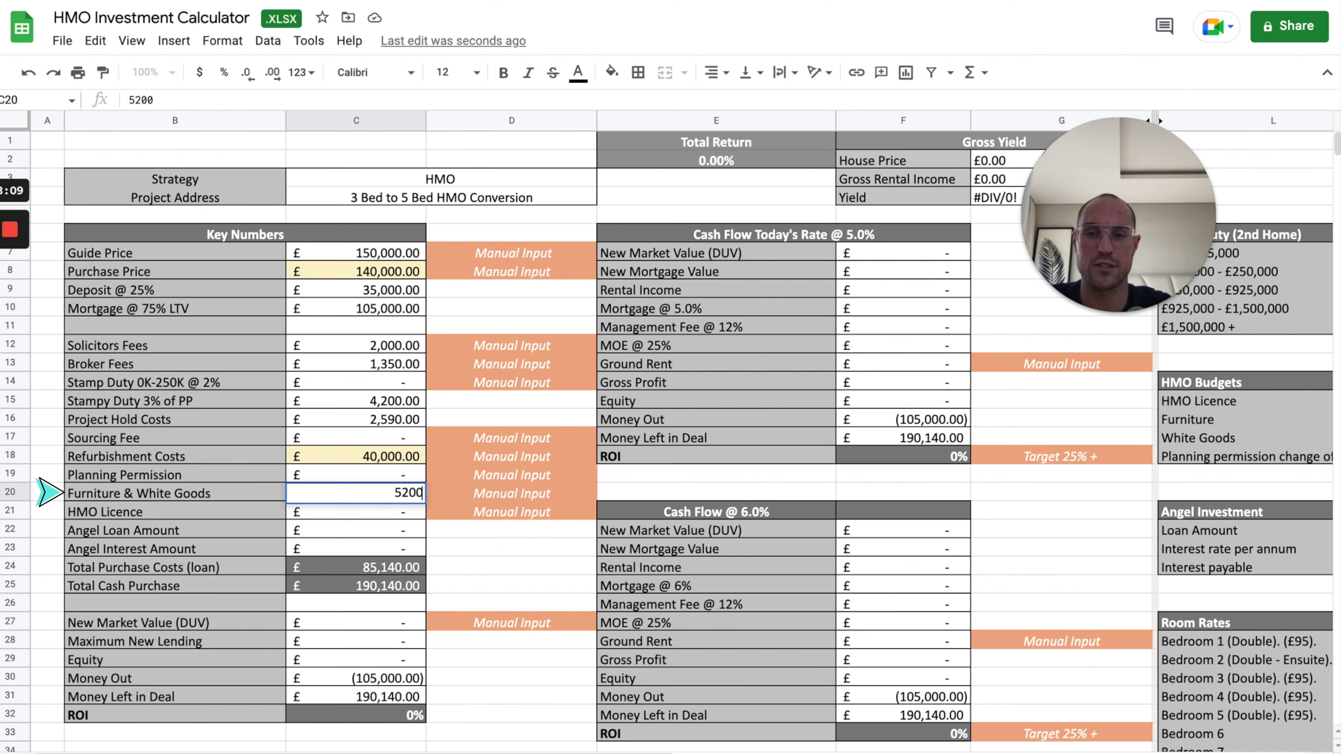
key(Return)
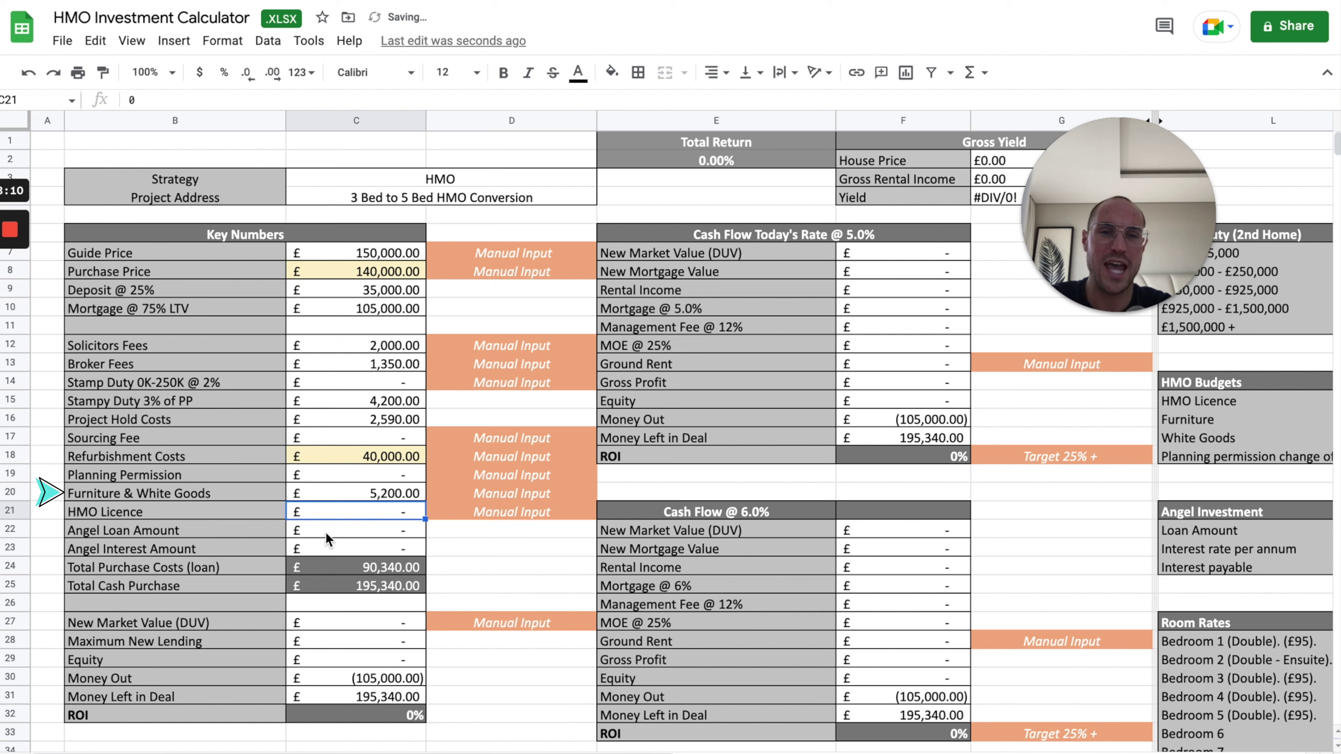
text(750)
key(Return)
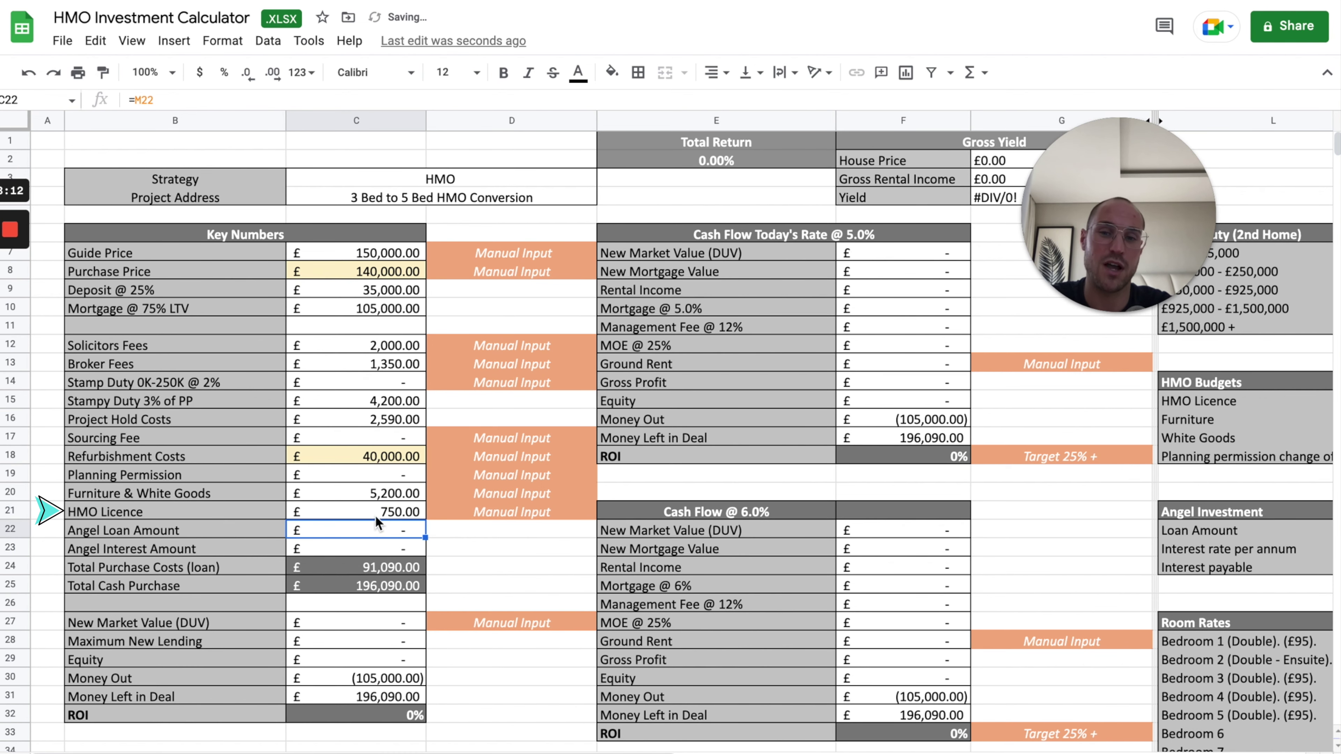
click(401, 564)
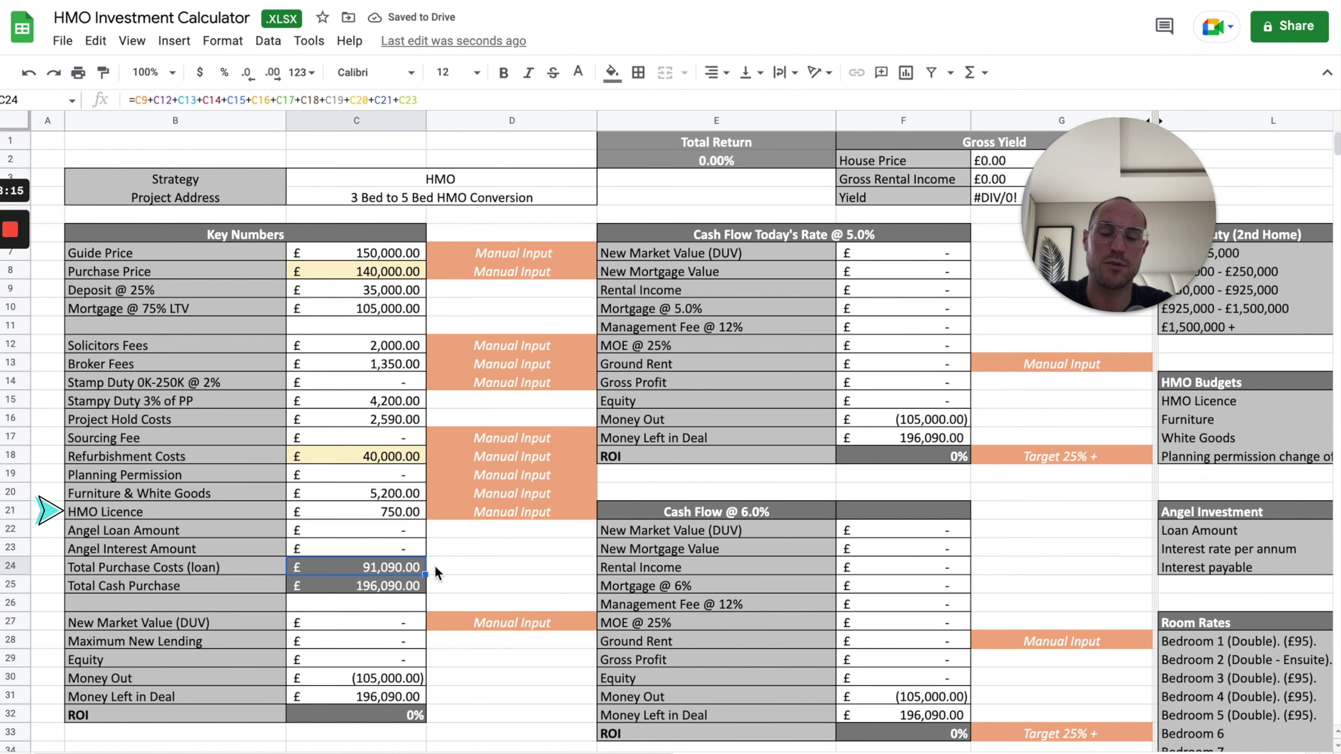
Enter £195,000 as the New Market Value (DUV) in C27 and reselect it.
click(406, 619)
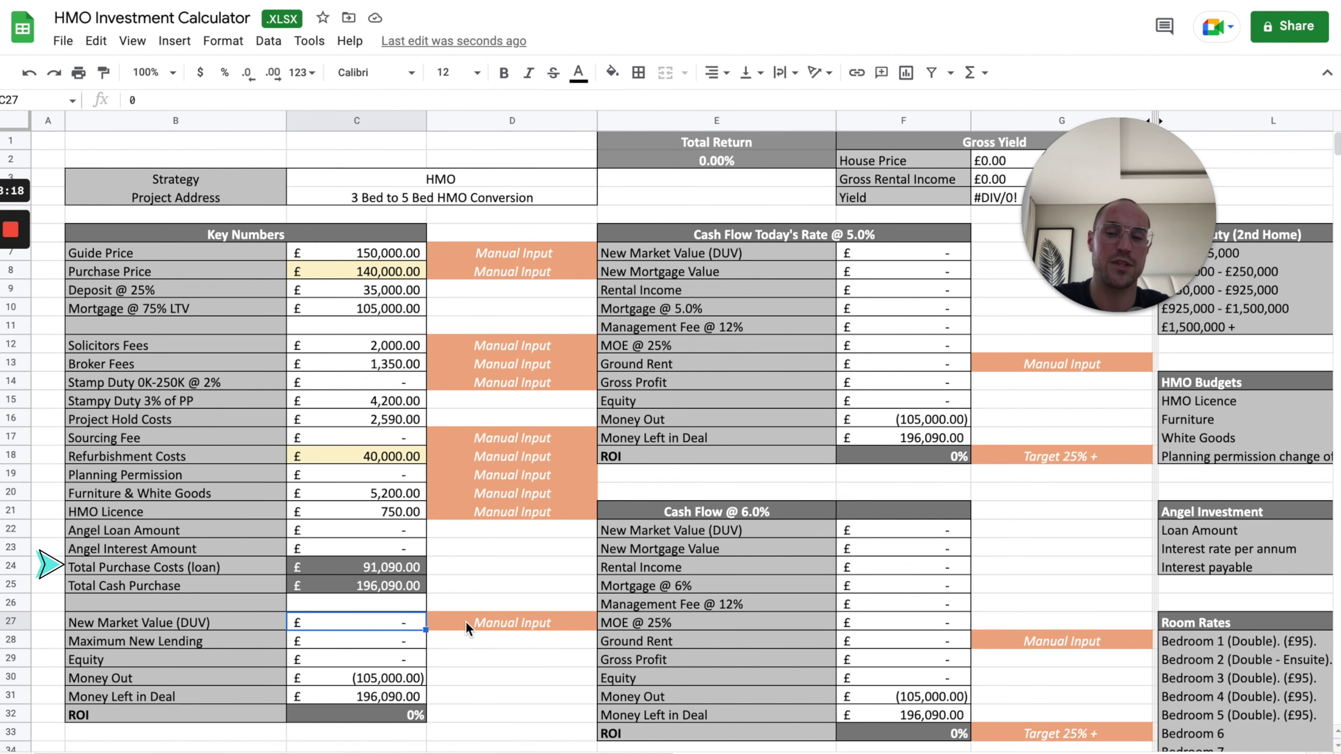
text(195000)
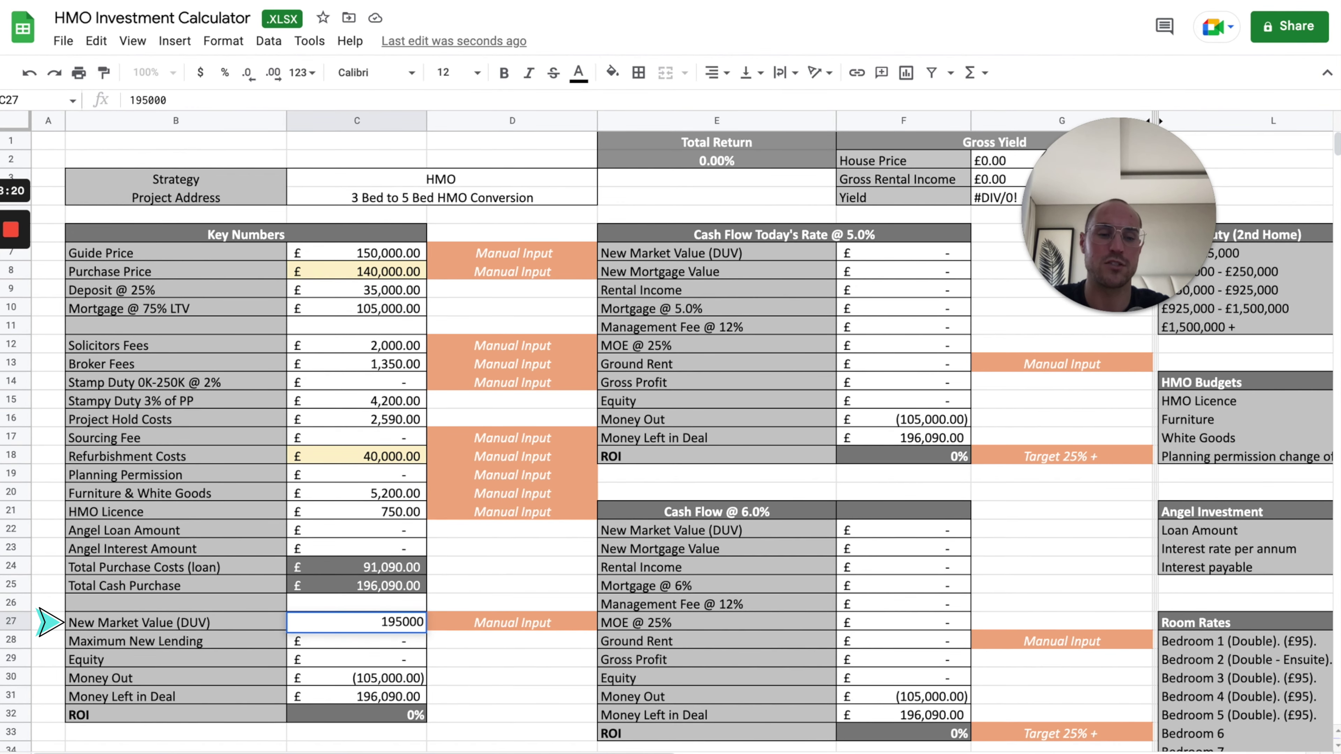
key(Return)
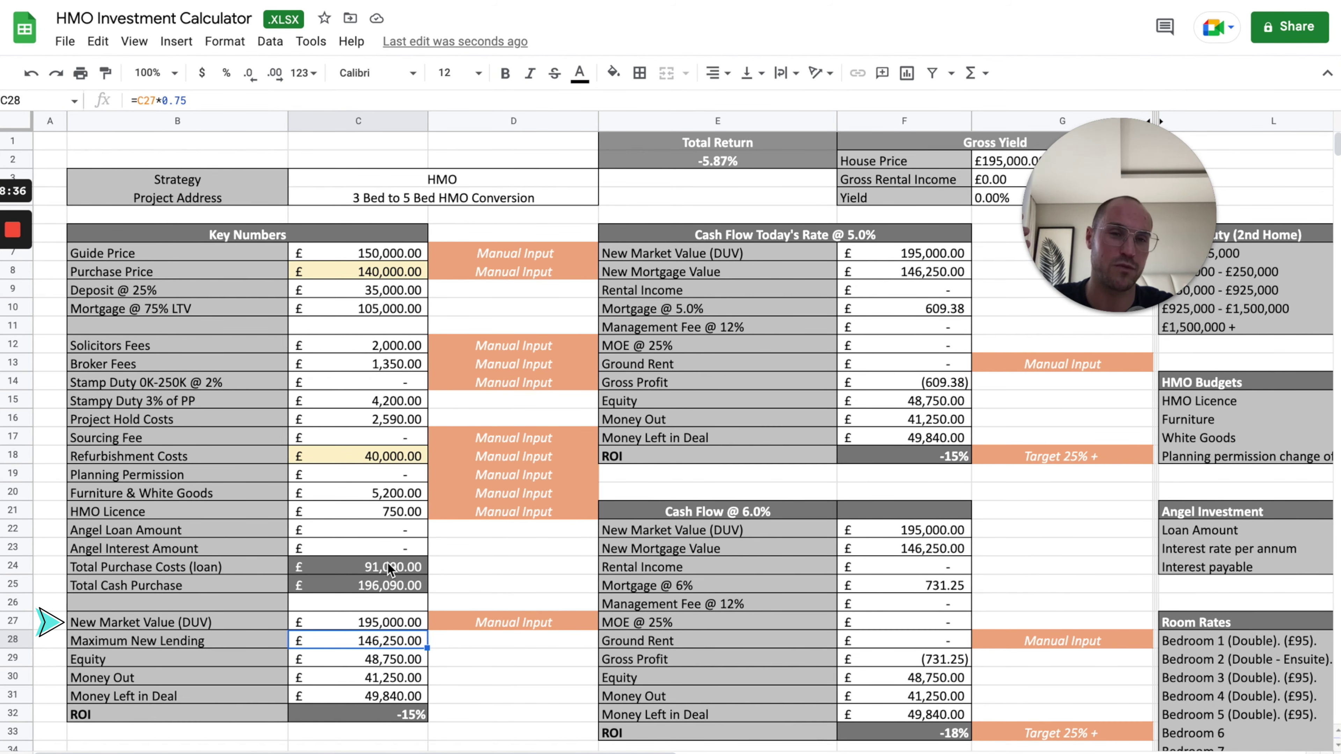
click(389, 618)
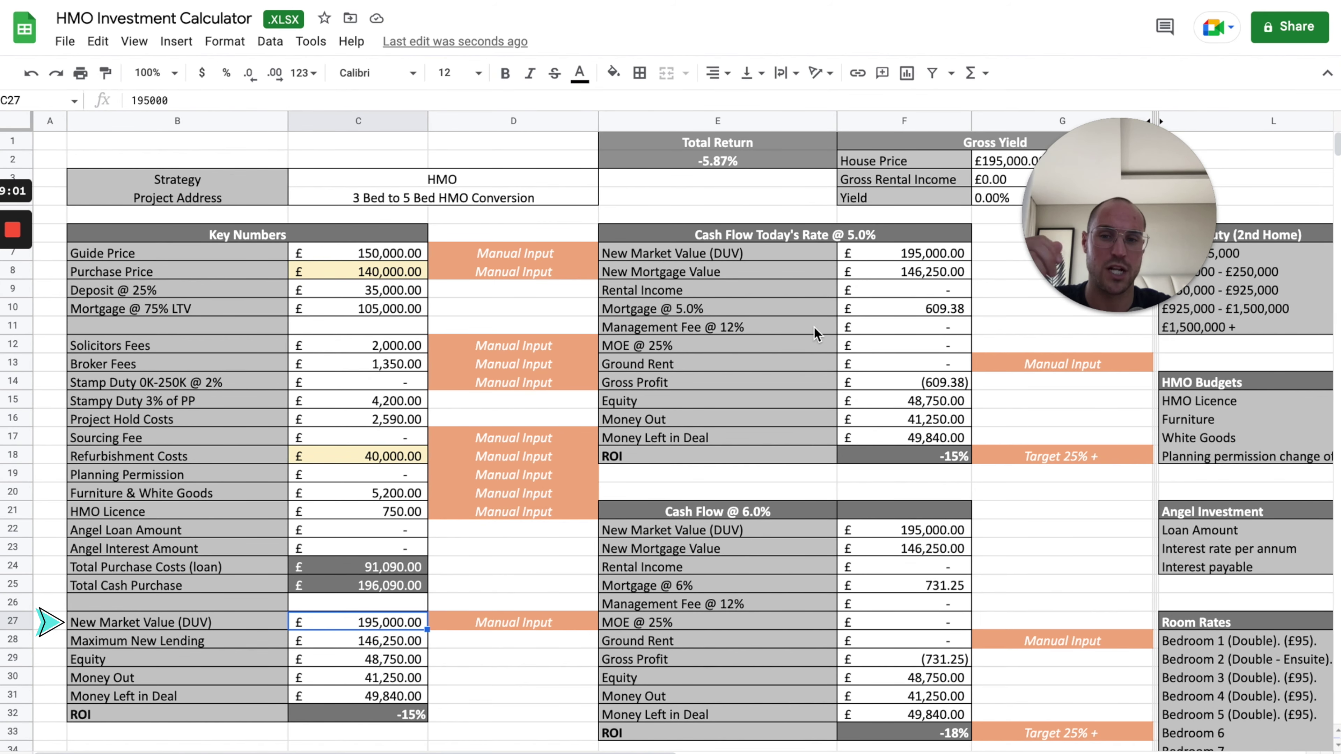
click(413, 645)
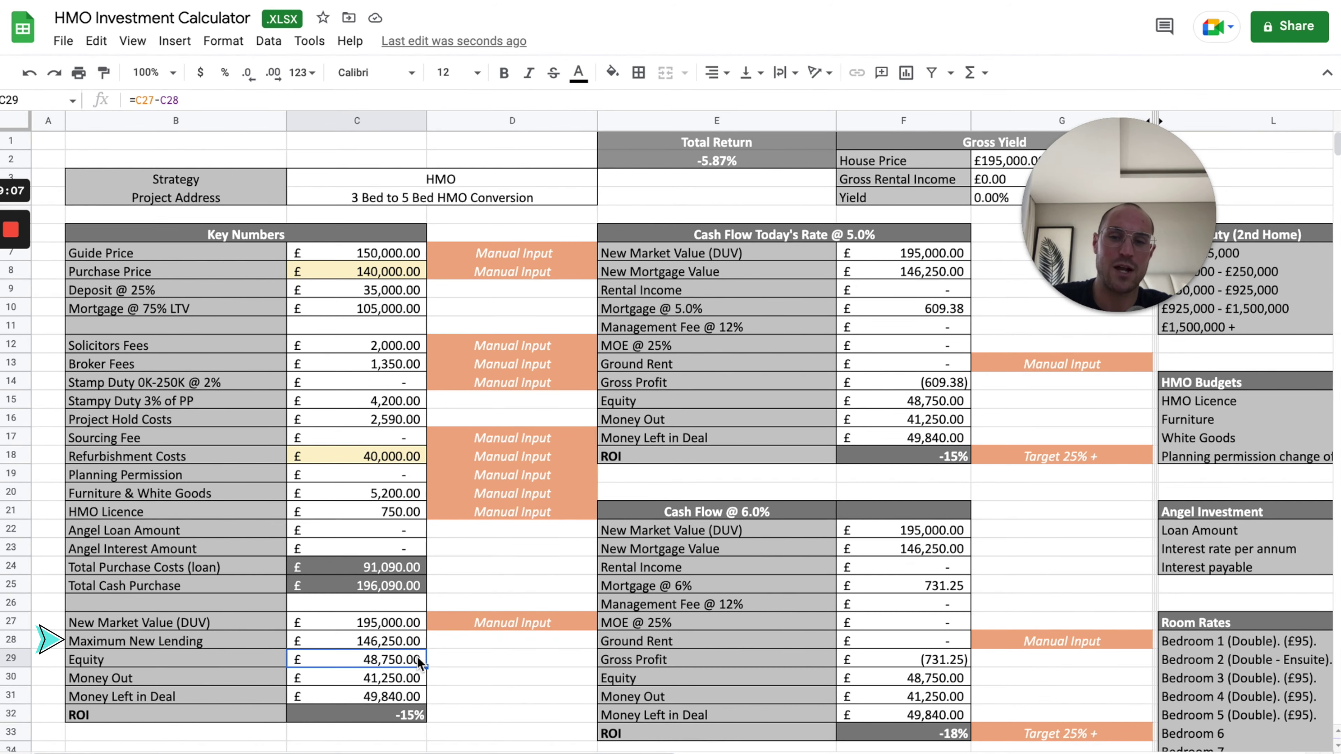
click(416, 656)
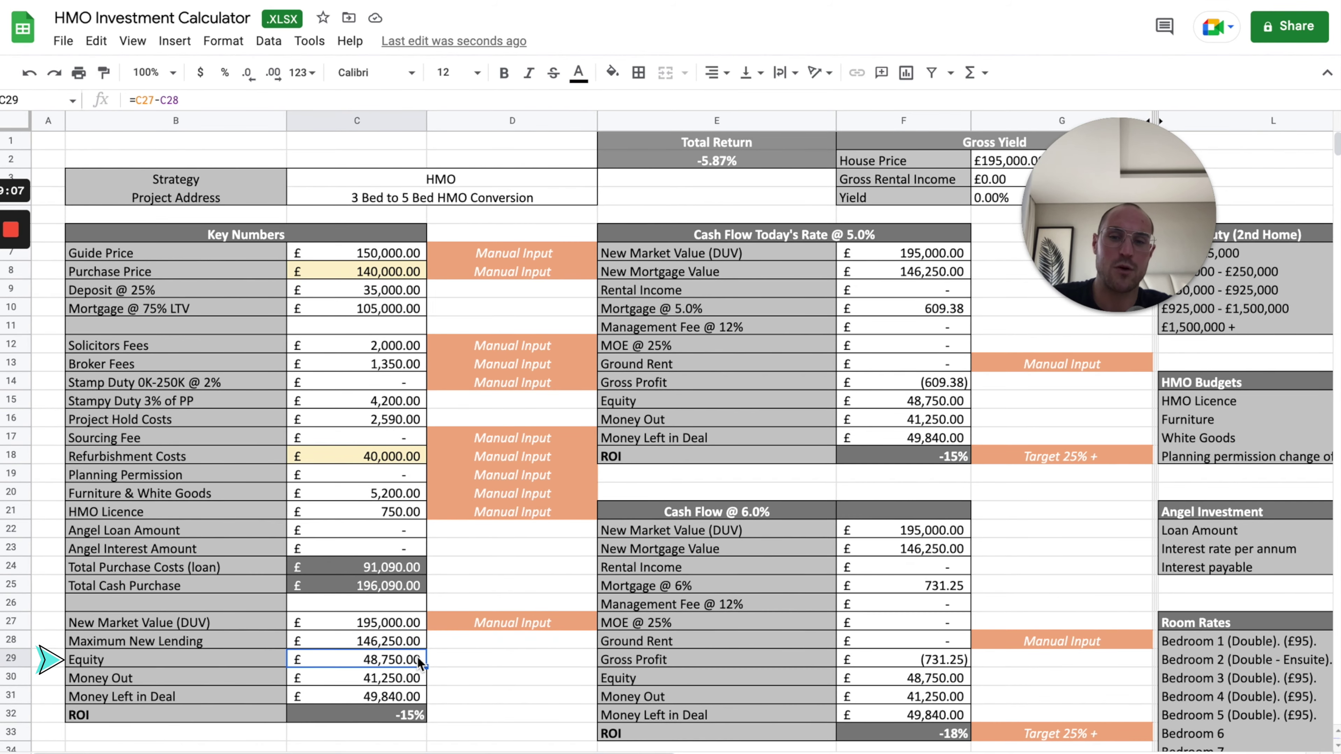
click(416, 622)
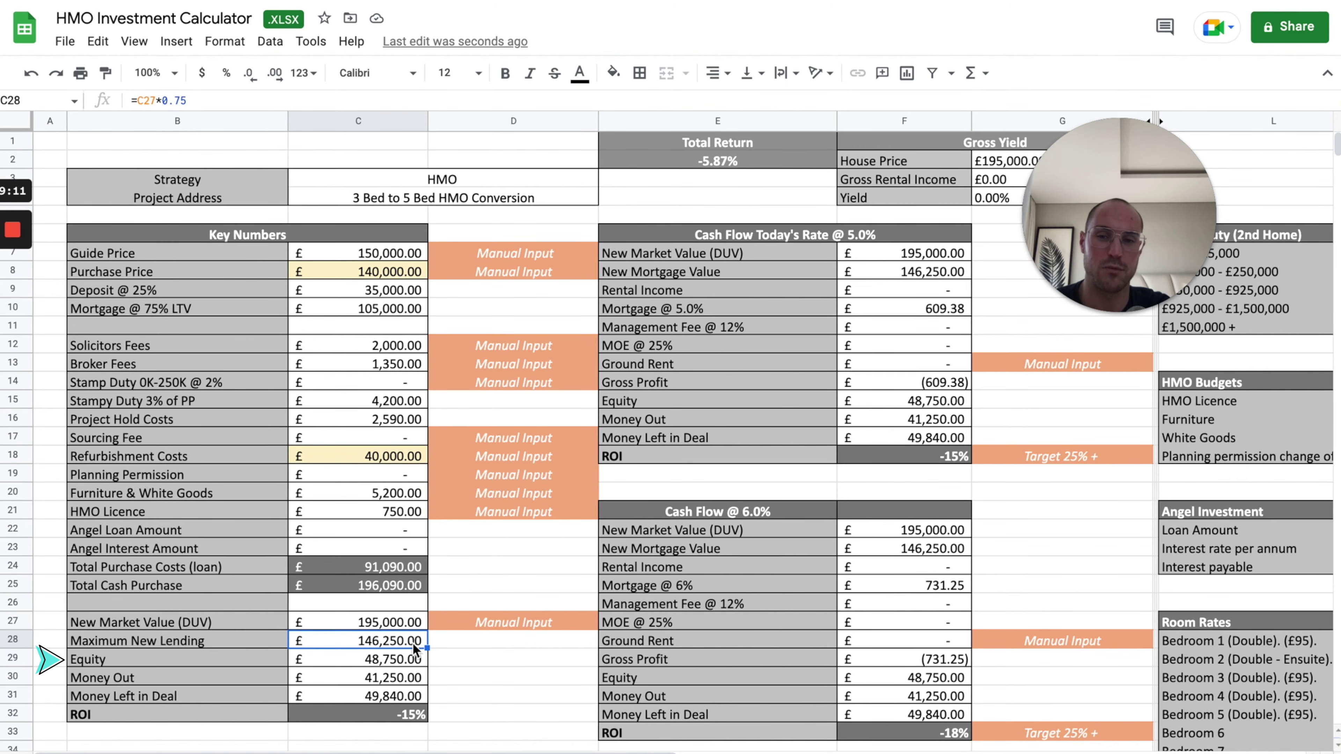
click(388, 677)
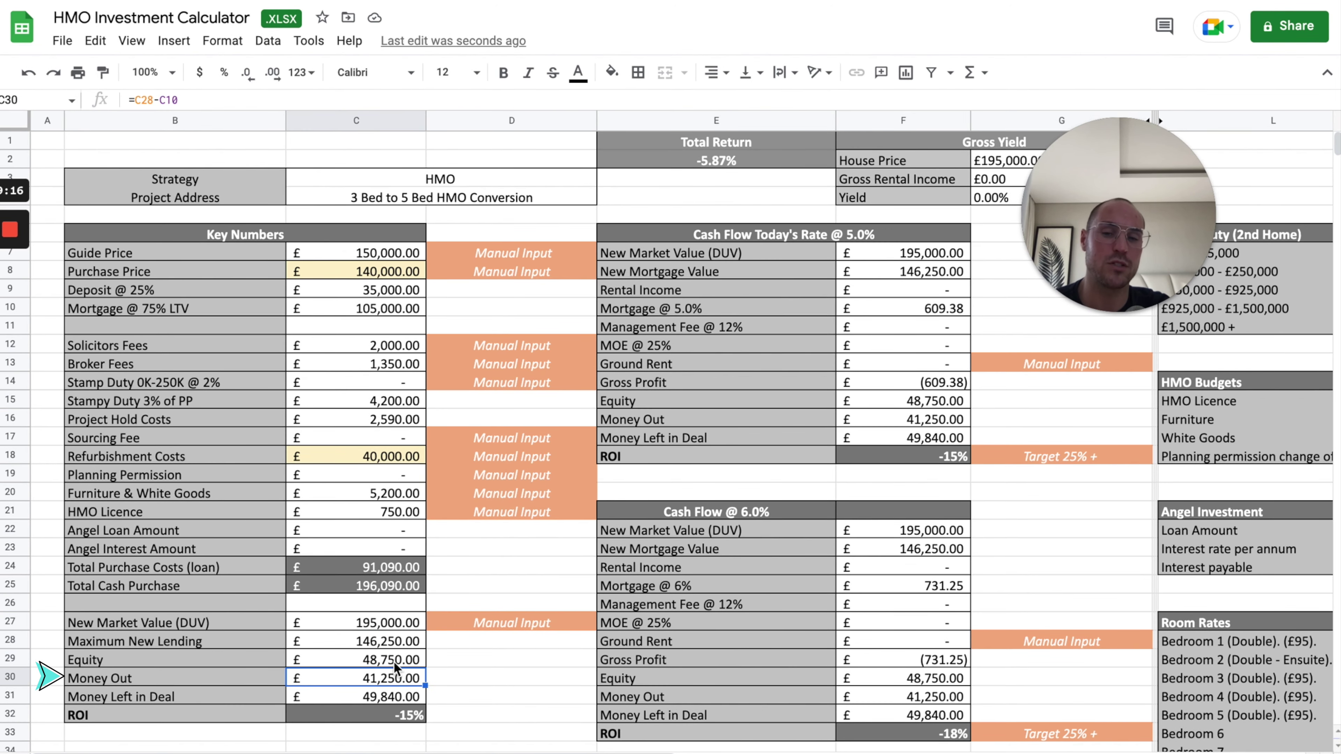
click(394, 663)
click(393, 678)
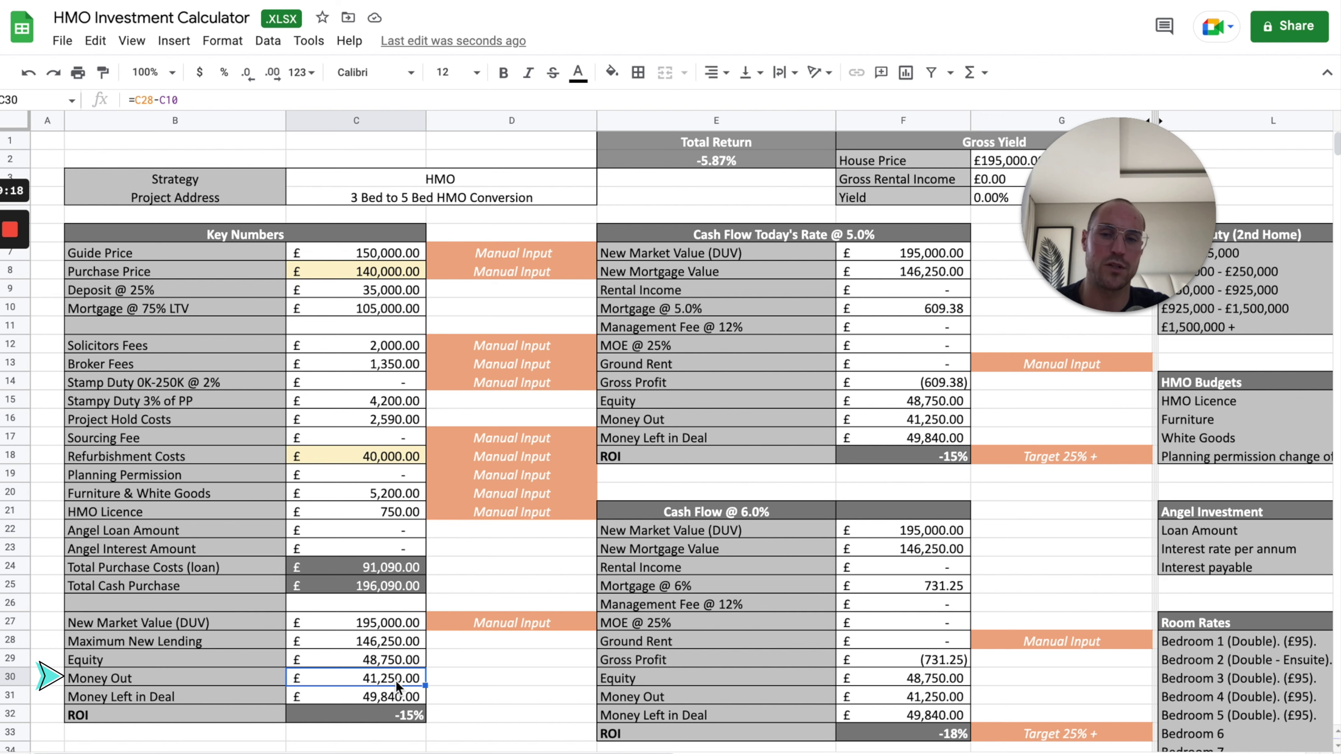
double_click(395, 681)
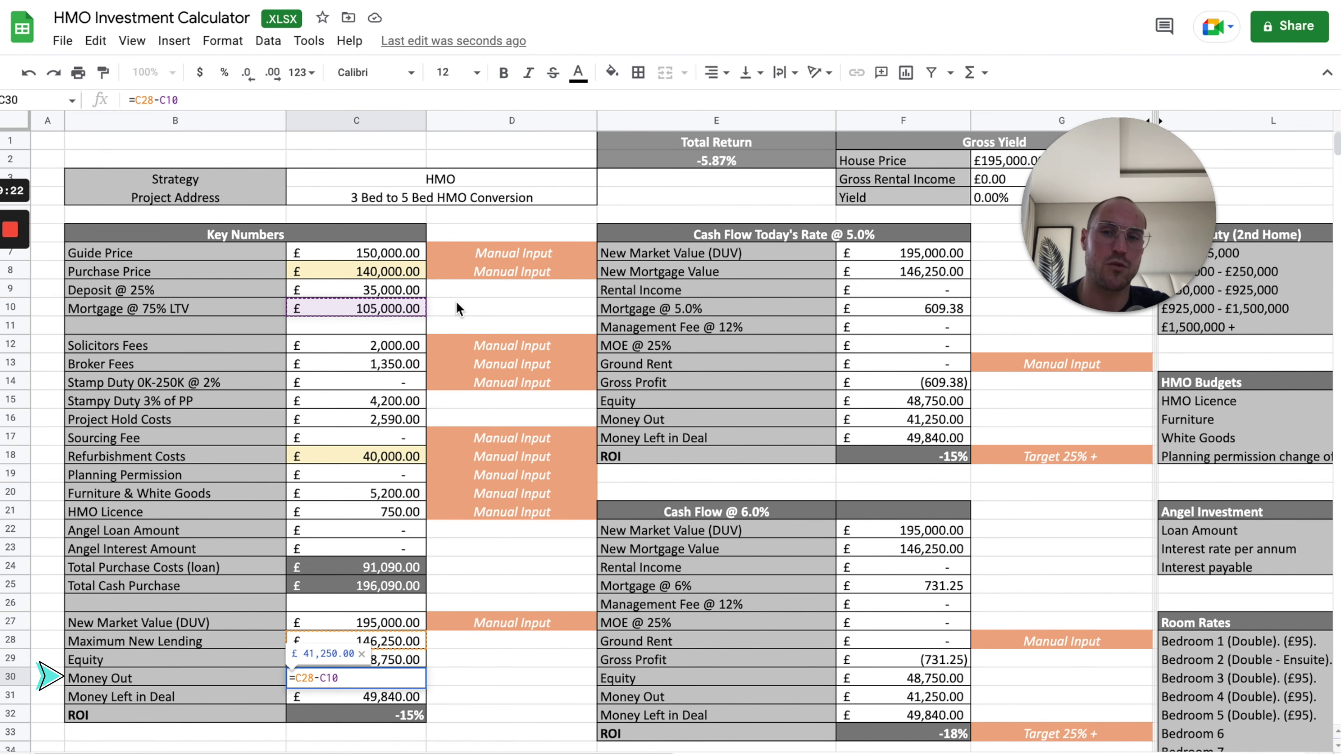
click(507, 624)
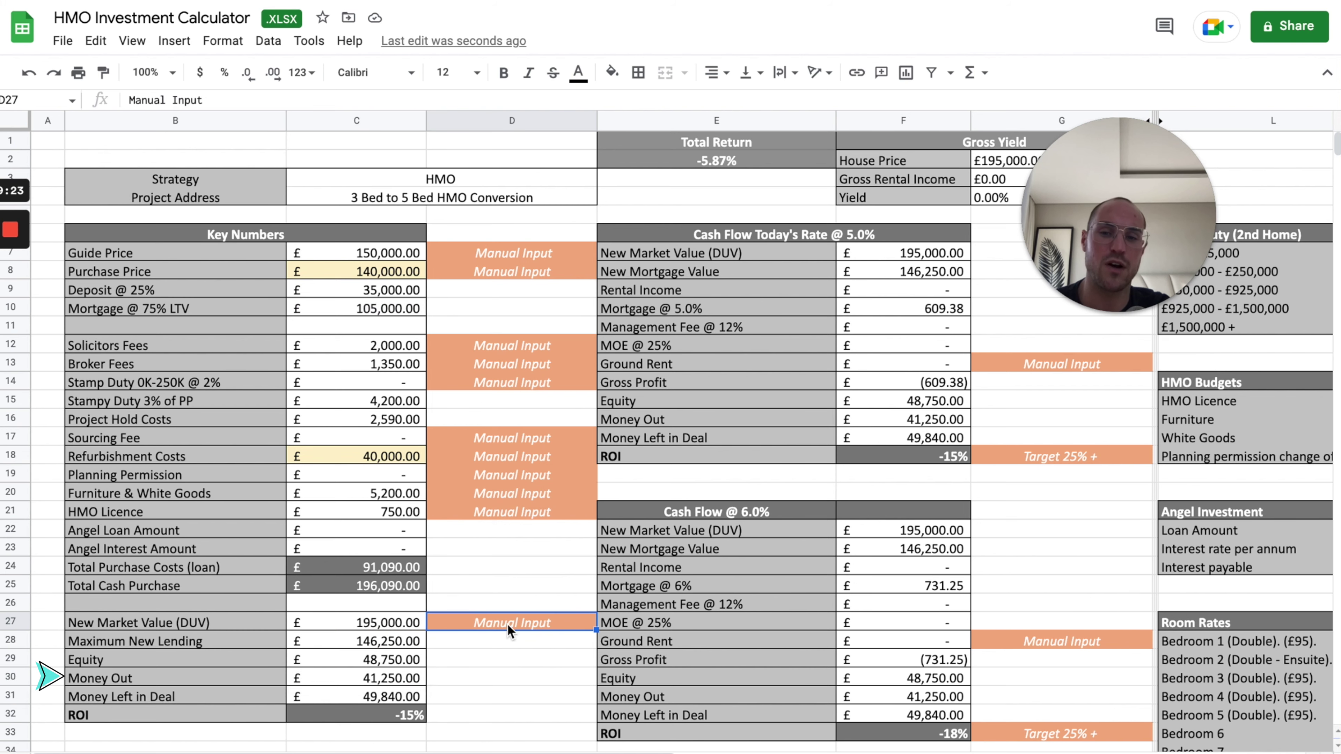
click(411, 671)
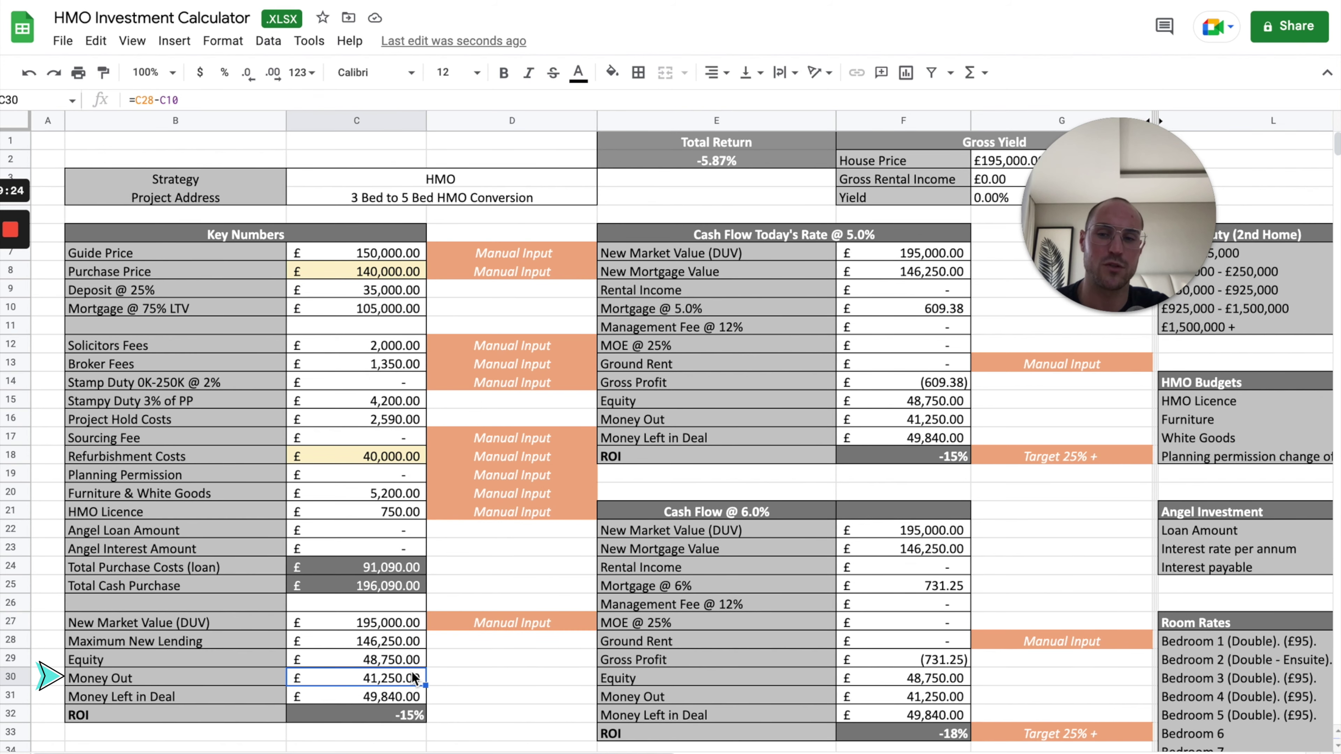
click(407, 696)
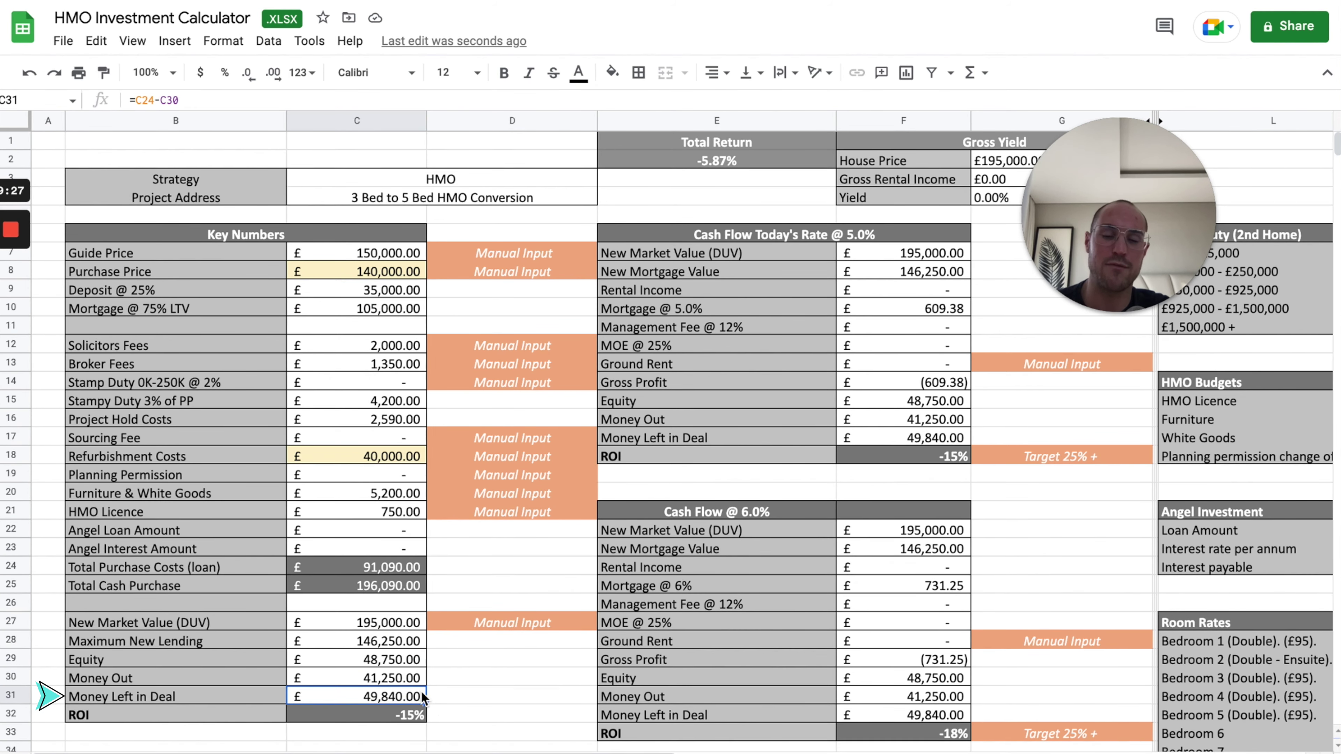
double_click(398, 693)
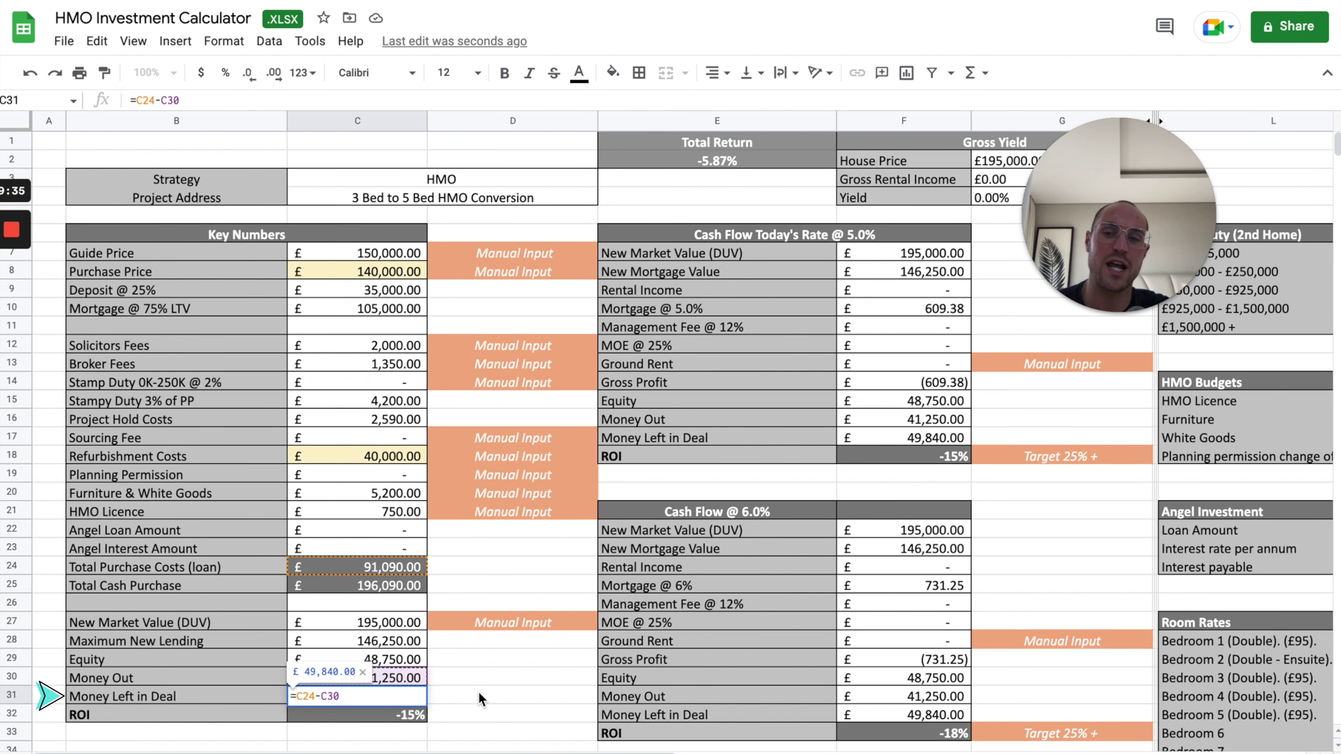
click(500, 698)
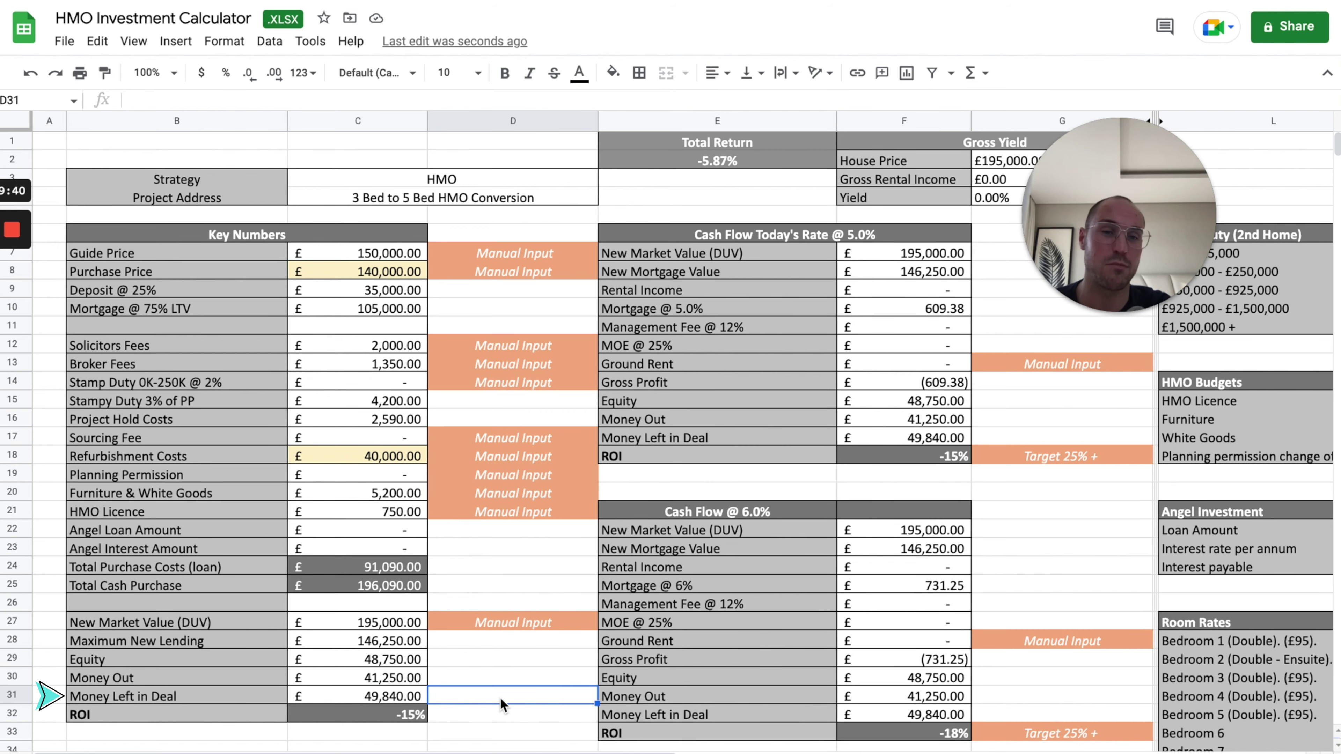
Set Bedroom 1's monthly rent to £411 and Bedroom 2's to £476.
scroll(500, 698, right, 5)
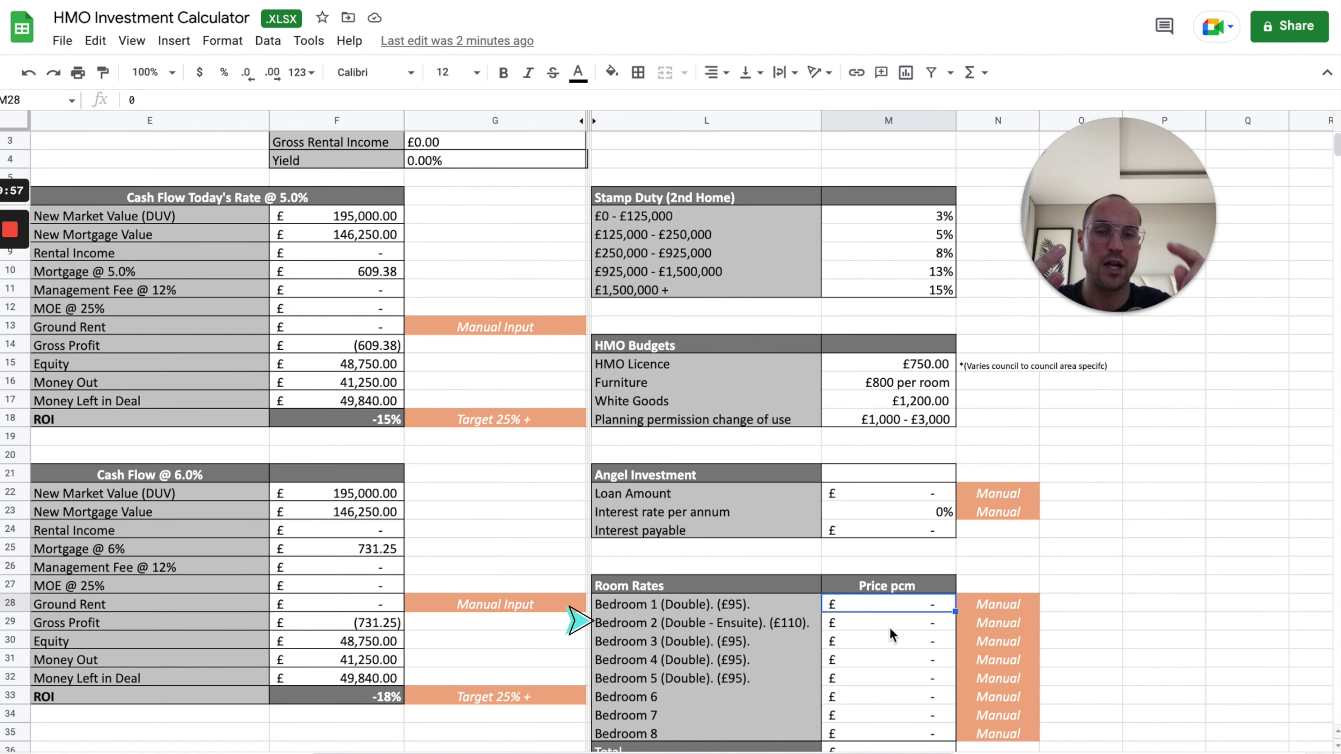
click(890, 627)
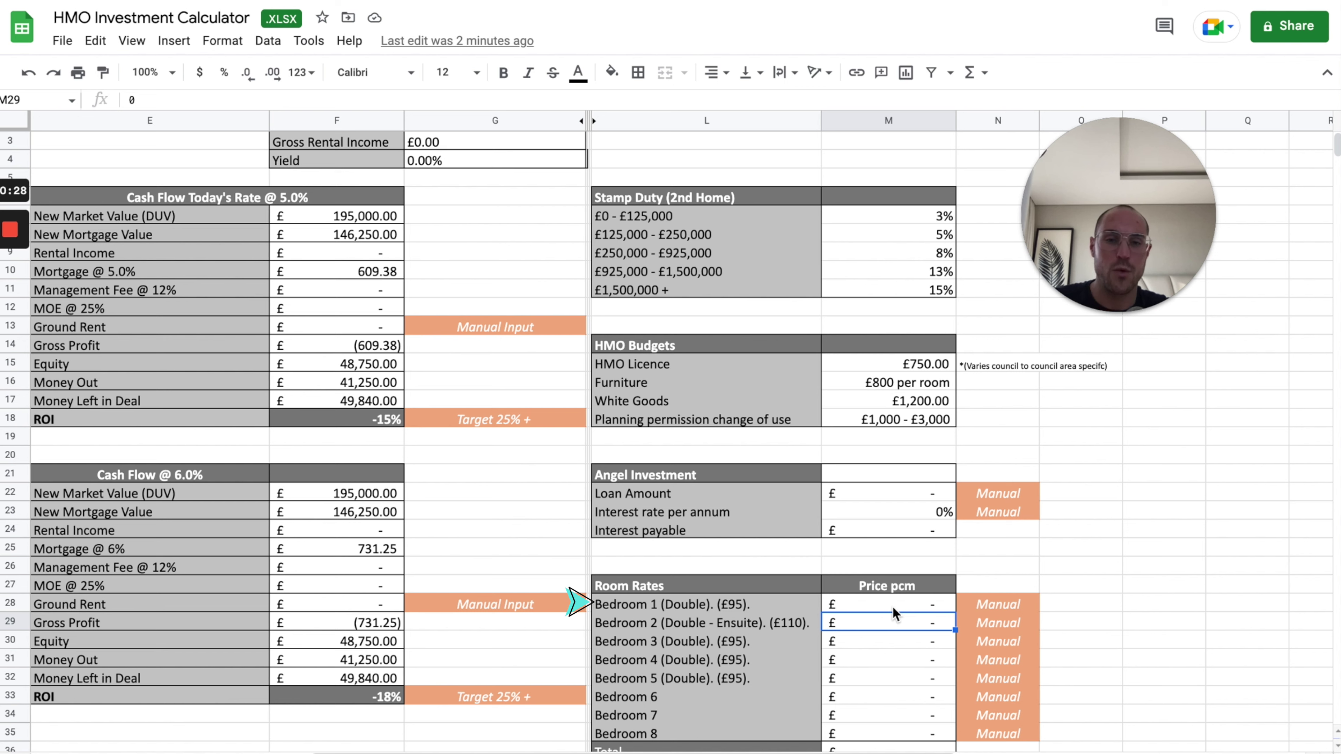
click(892, 603)
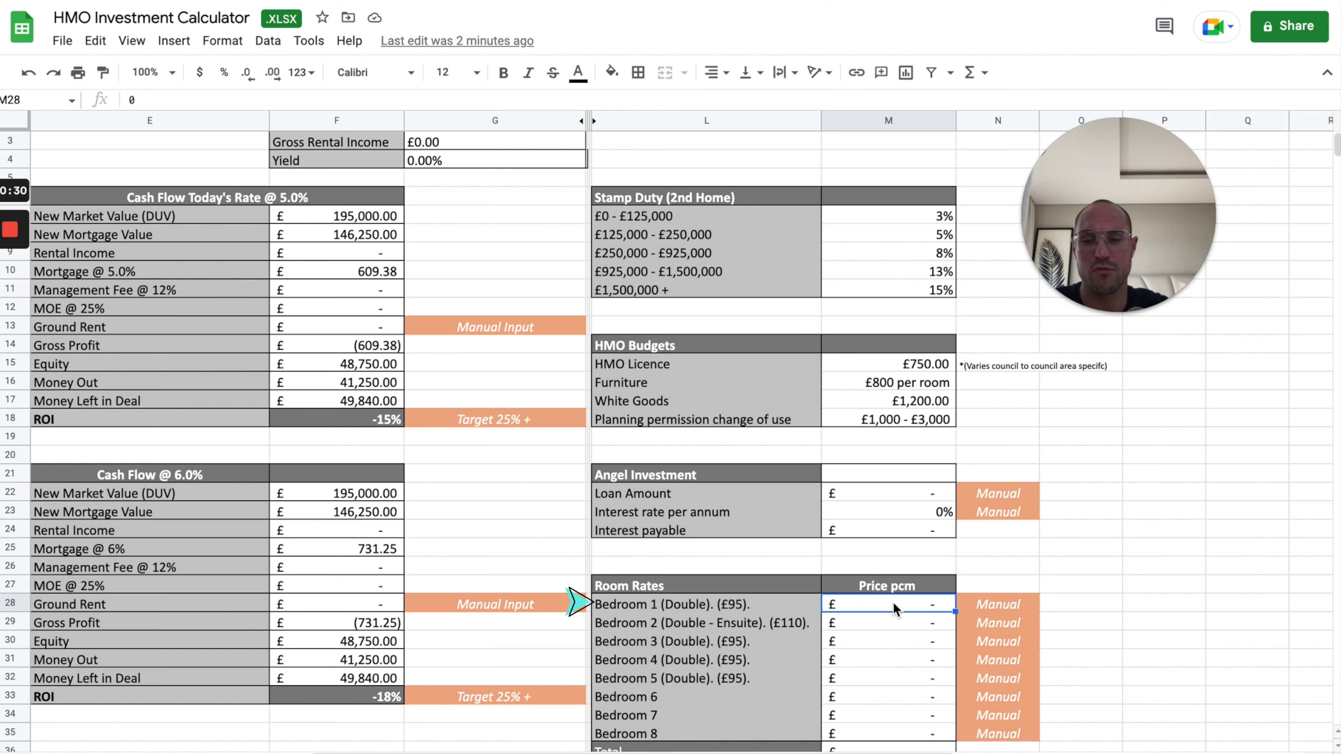
text(411)
key(Return)
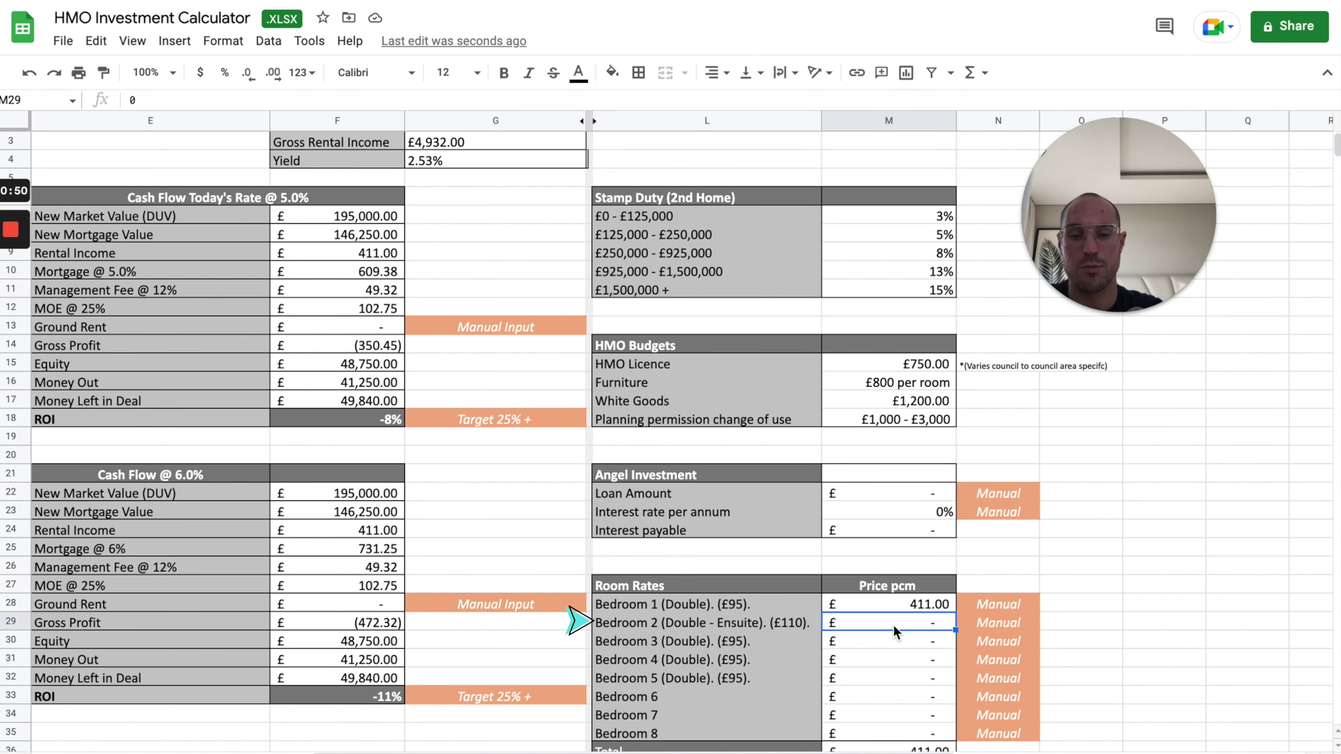
text(476)
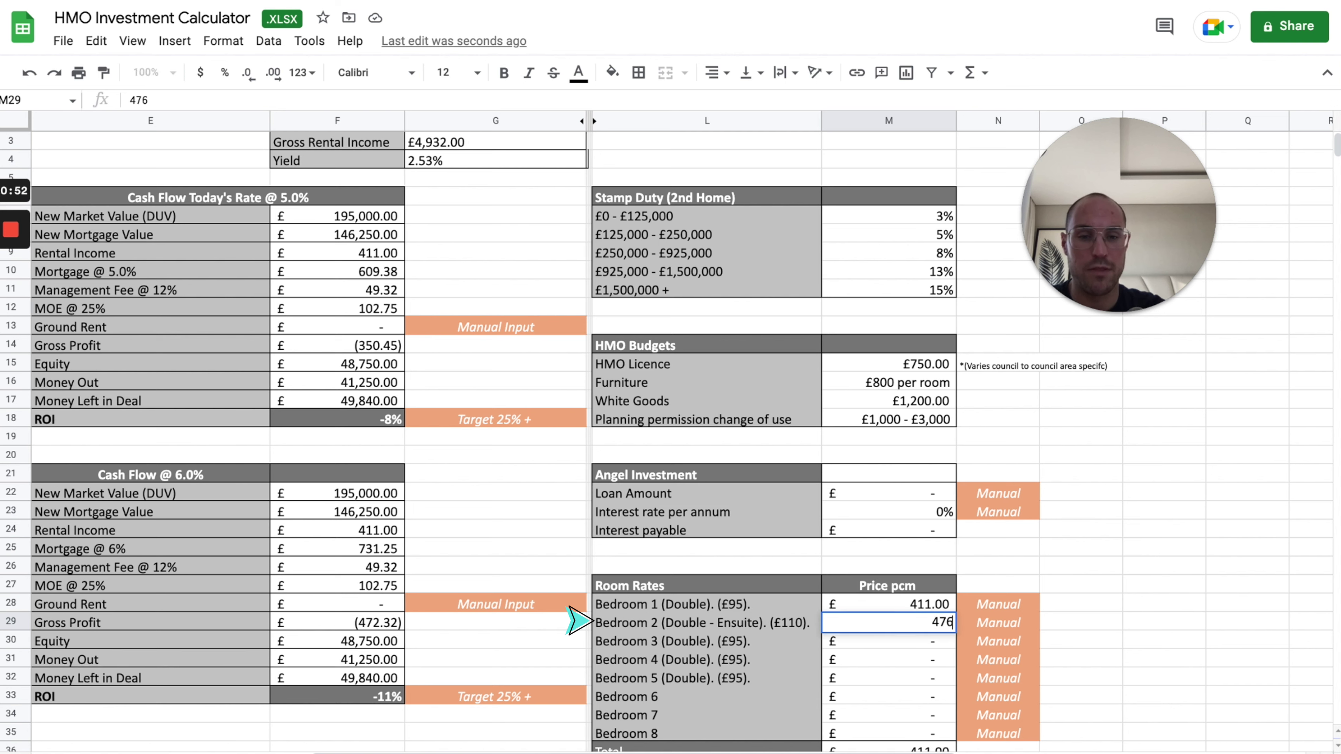
key(Return)
Set bedrooms 3, 4 and 5 to £411 each, correcting the mistyped 41.
text(411)
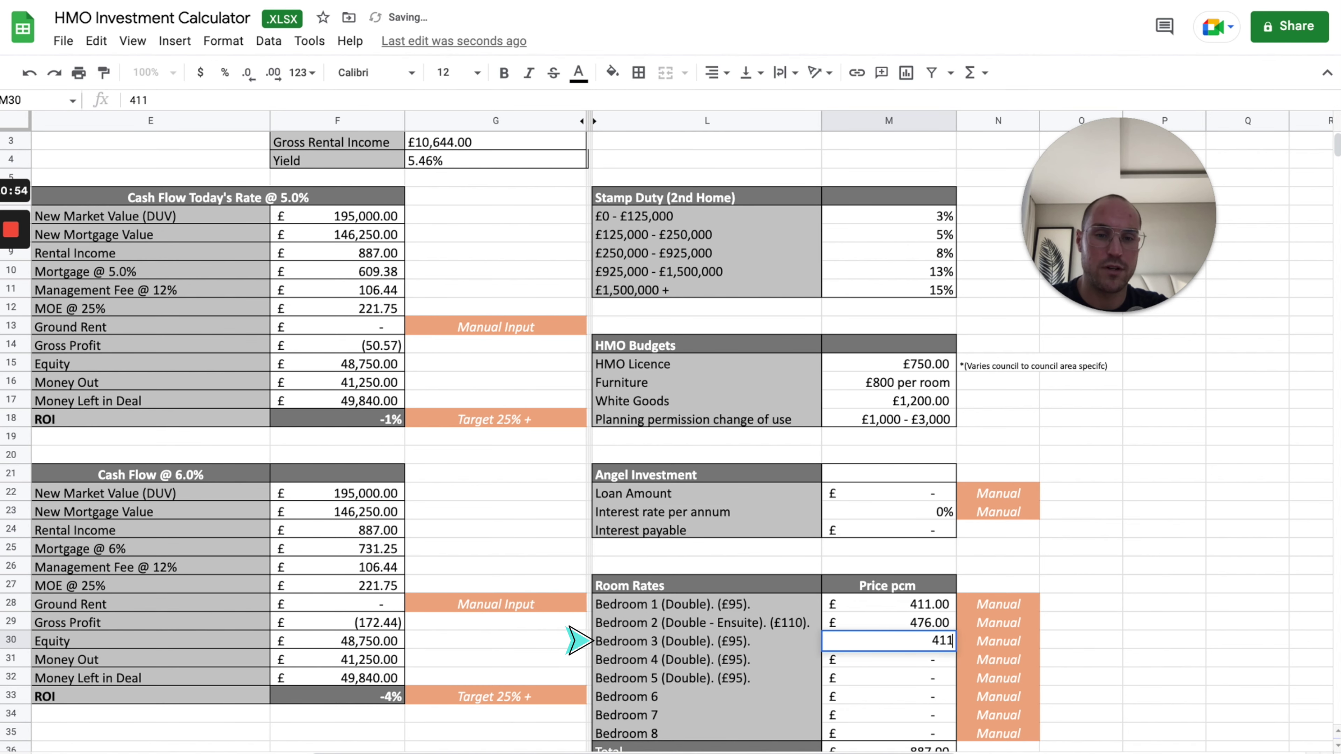
key(Return)
text(41)
key(Return)
key(Up)
text(411)
key(Return)
text(411)
key(Return)
scroll(578, 678, down, 1)
scroll(577, 679, left, 3)
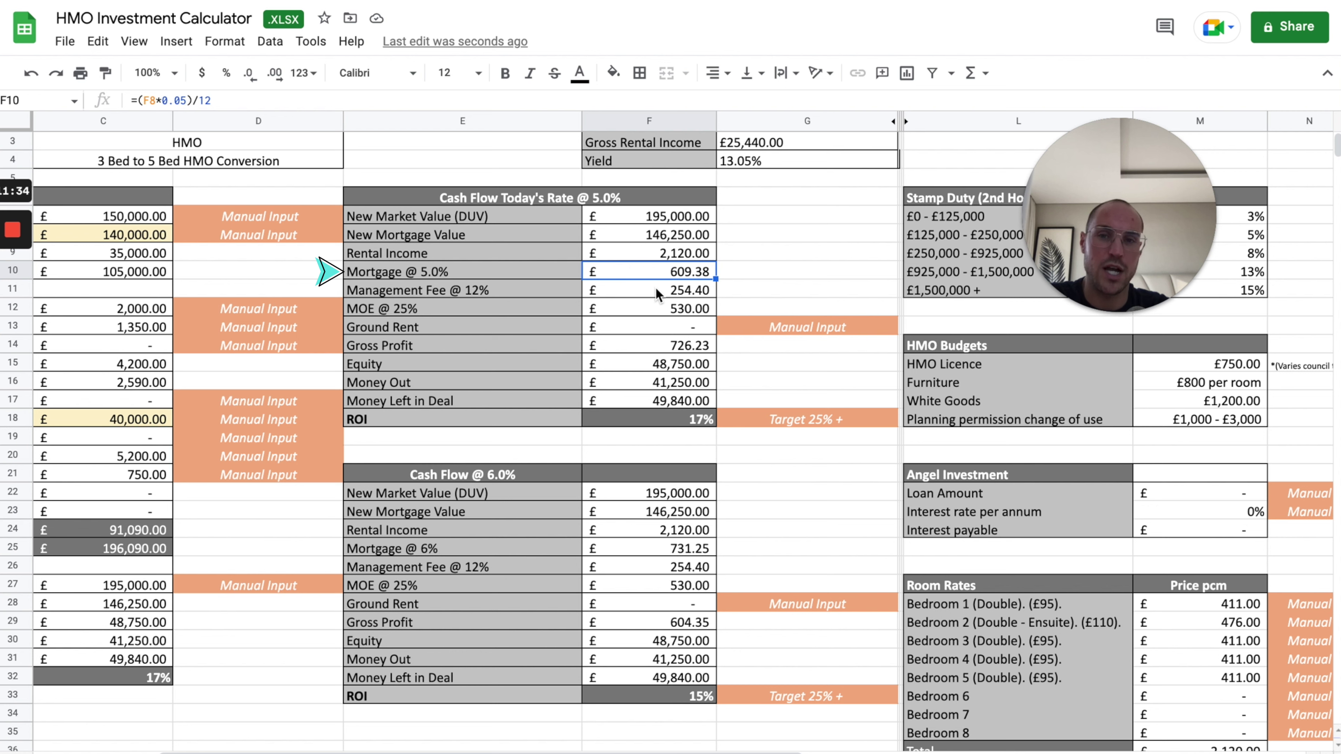
click(694, 292)
click(694, 310)
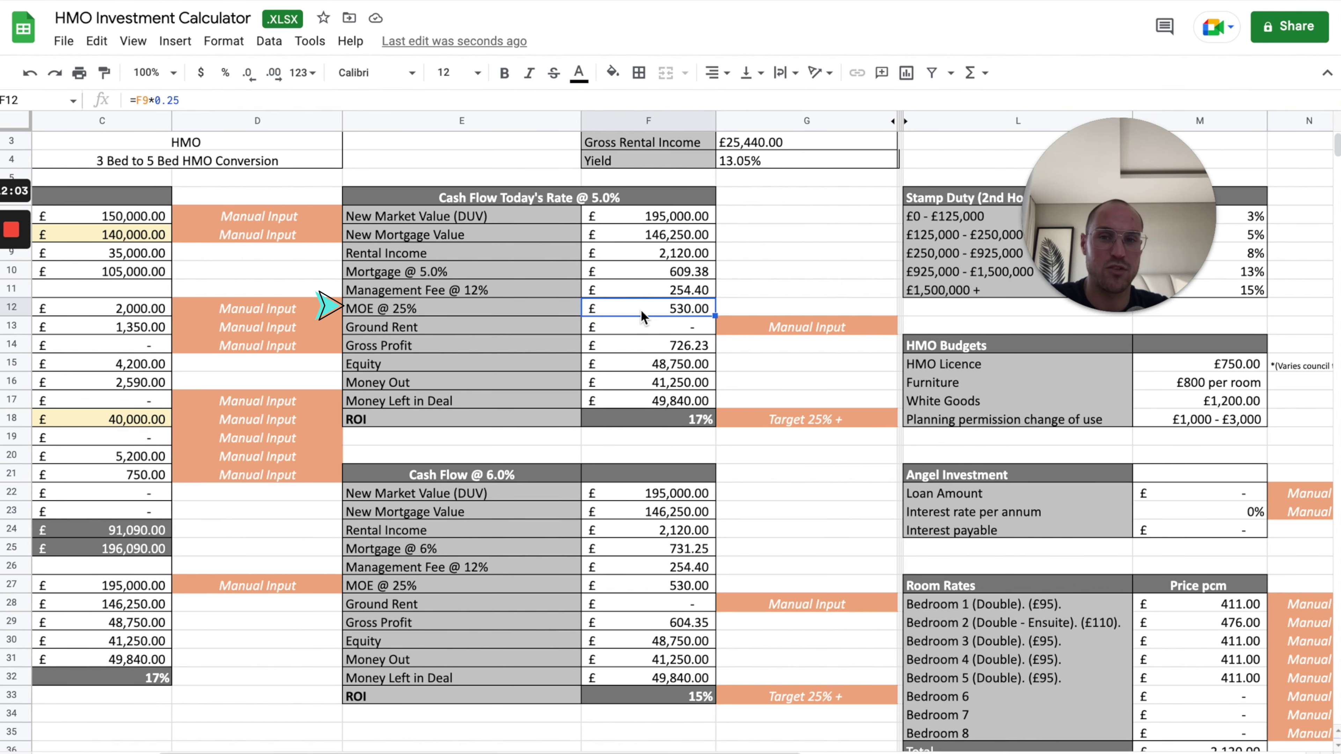
click(670, 350)
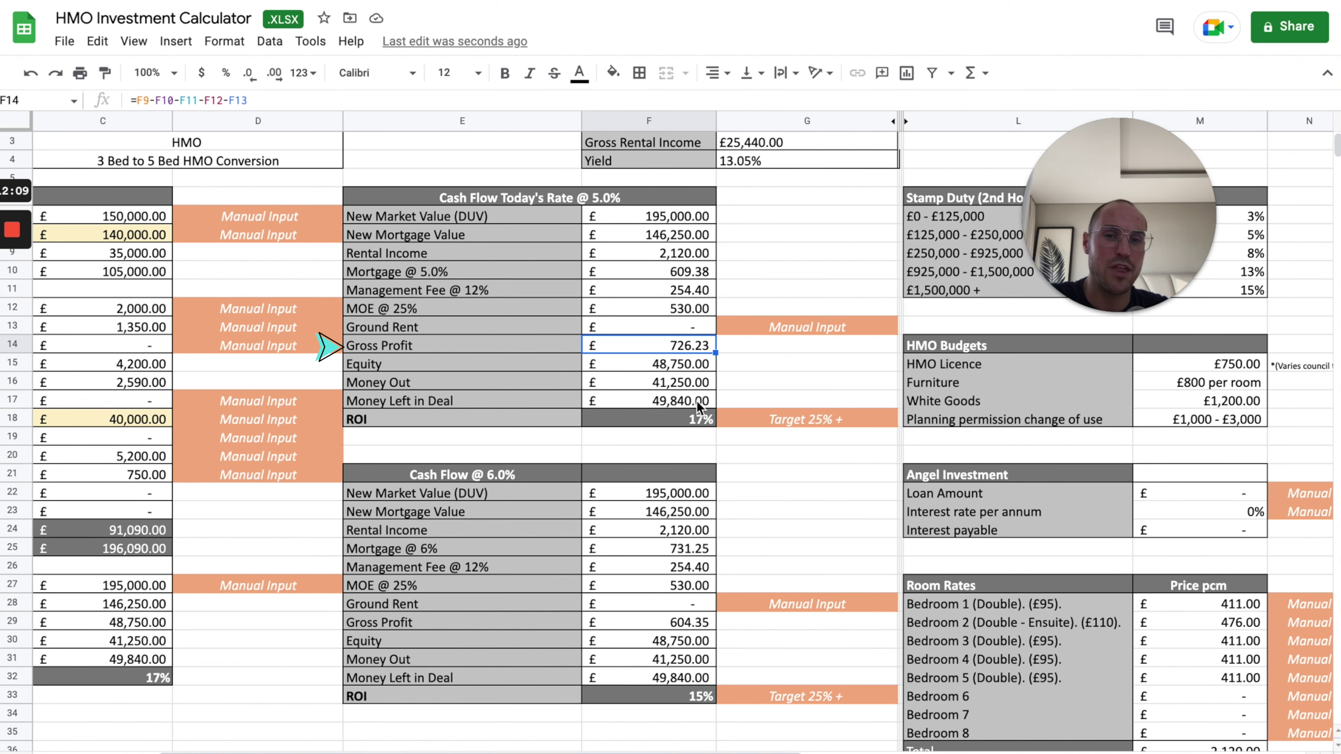
click(697, 420)
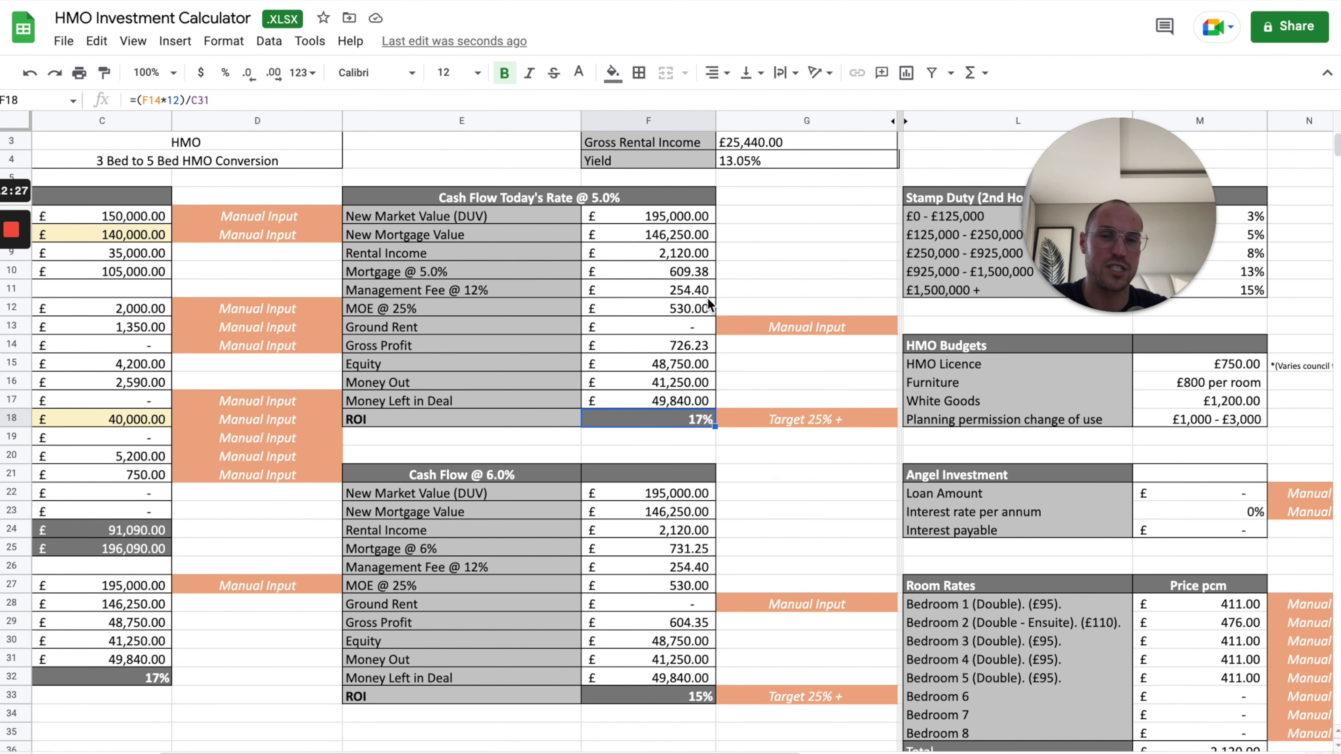
scroll(713, 306, up, 1)
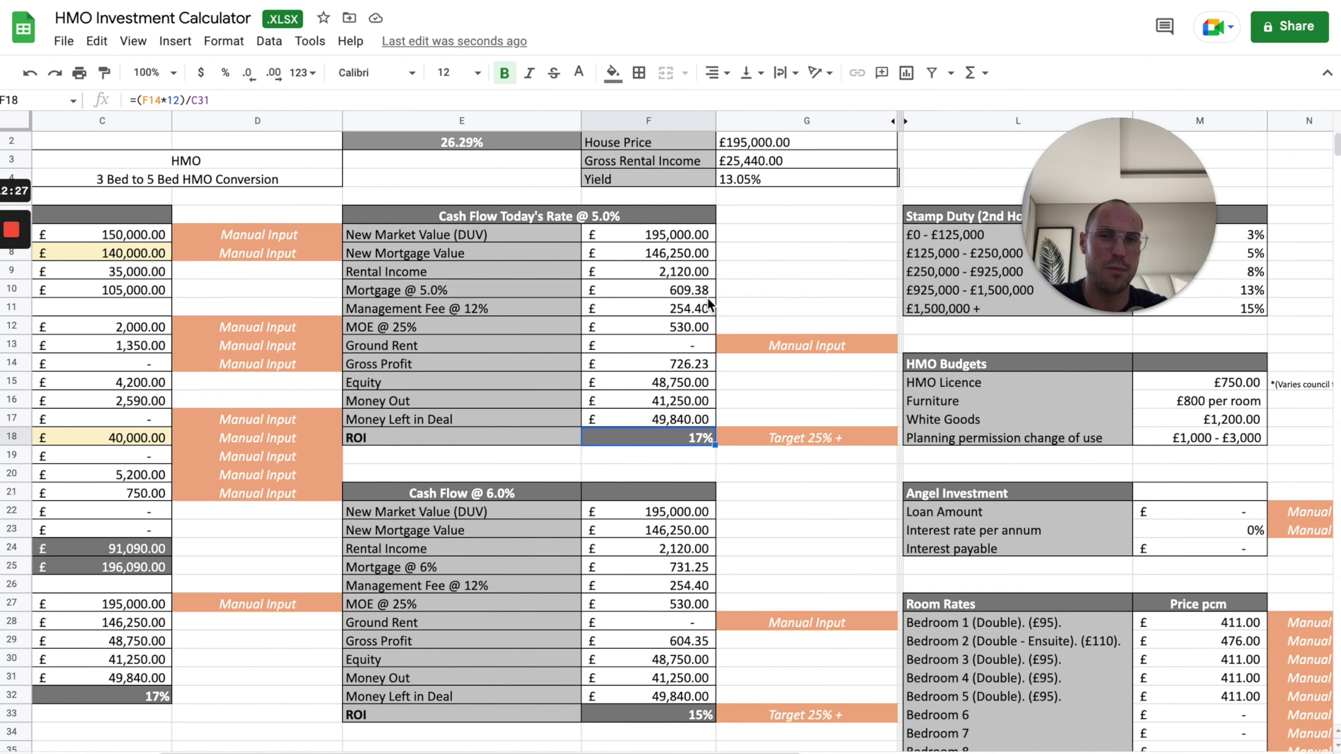
click(772, 160)
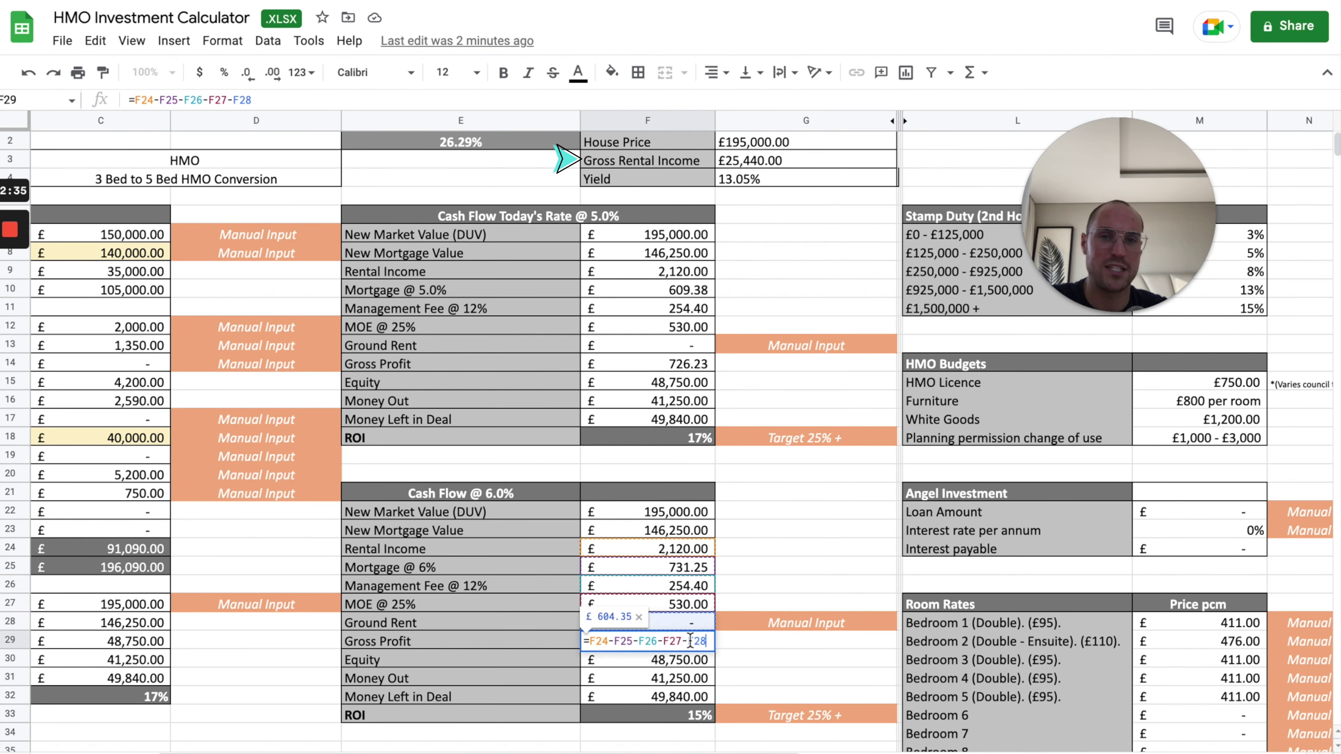
double_click(787, 162)
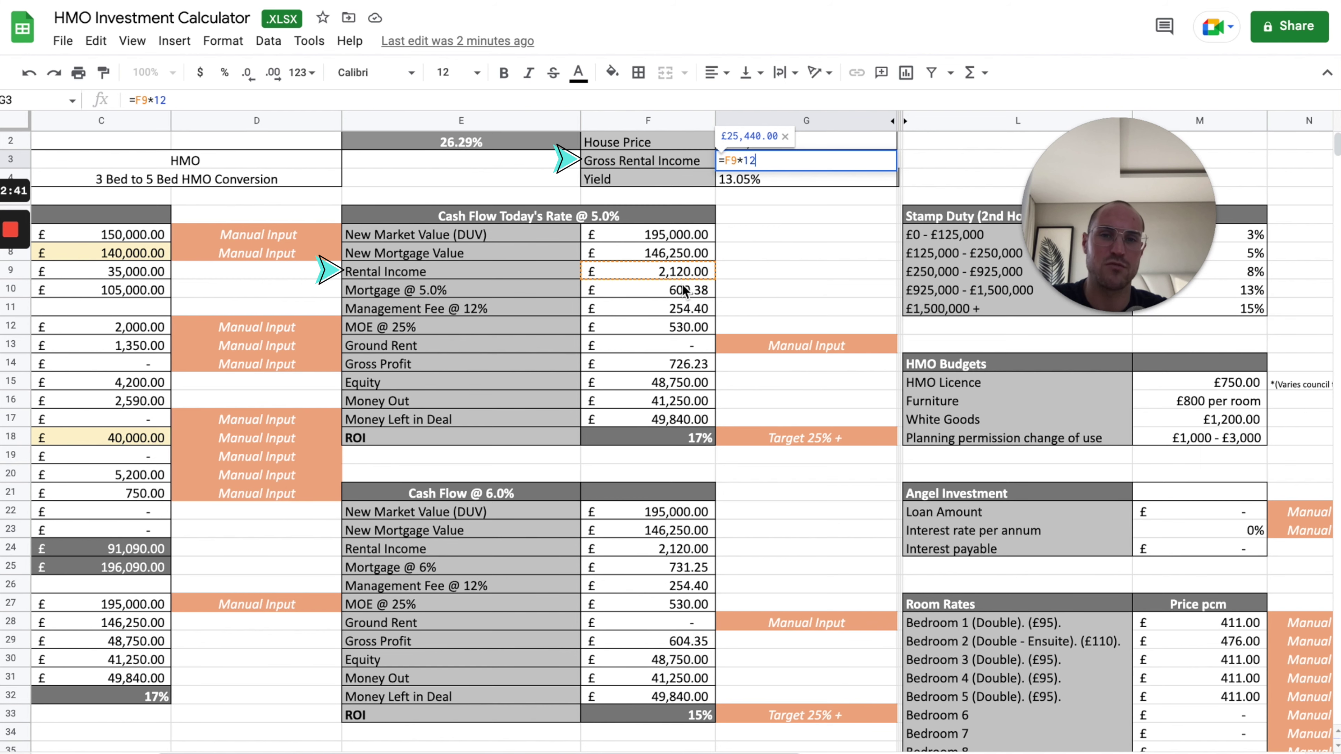
click(779, 232)
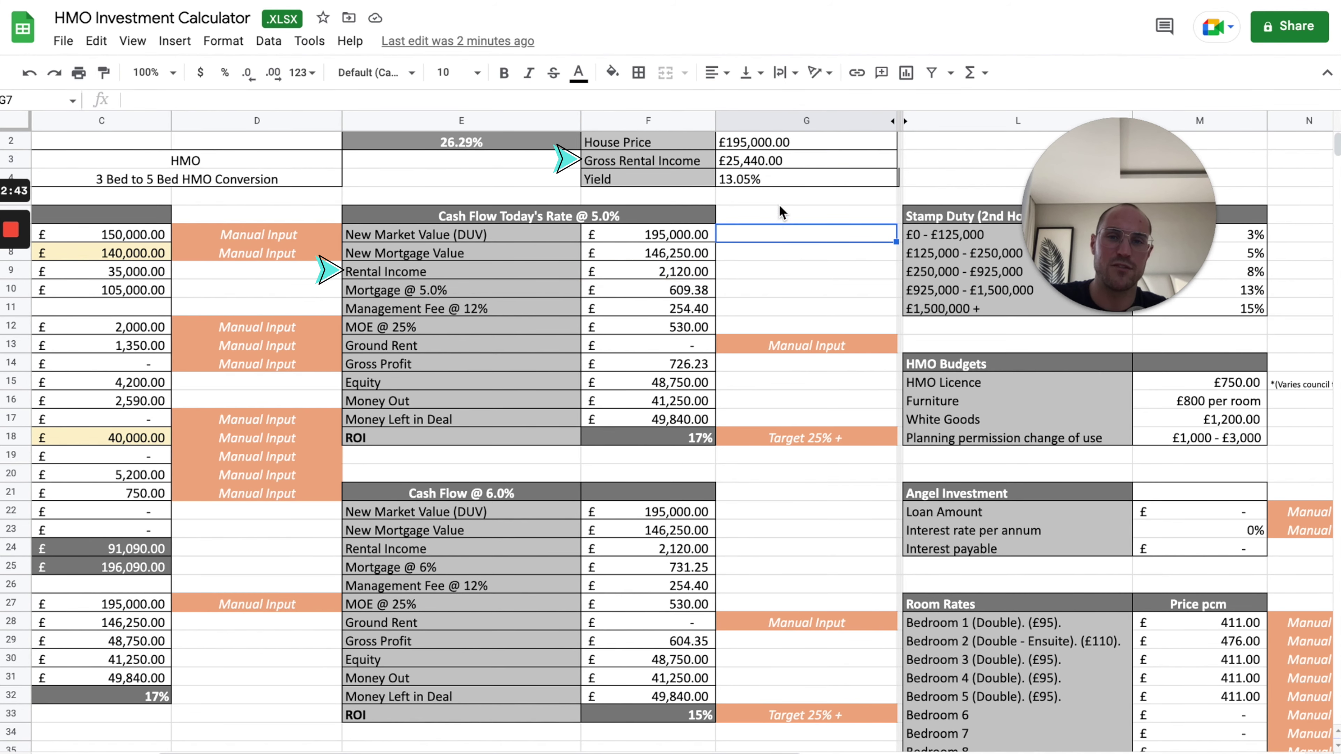
click(770, 167)
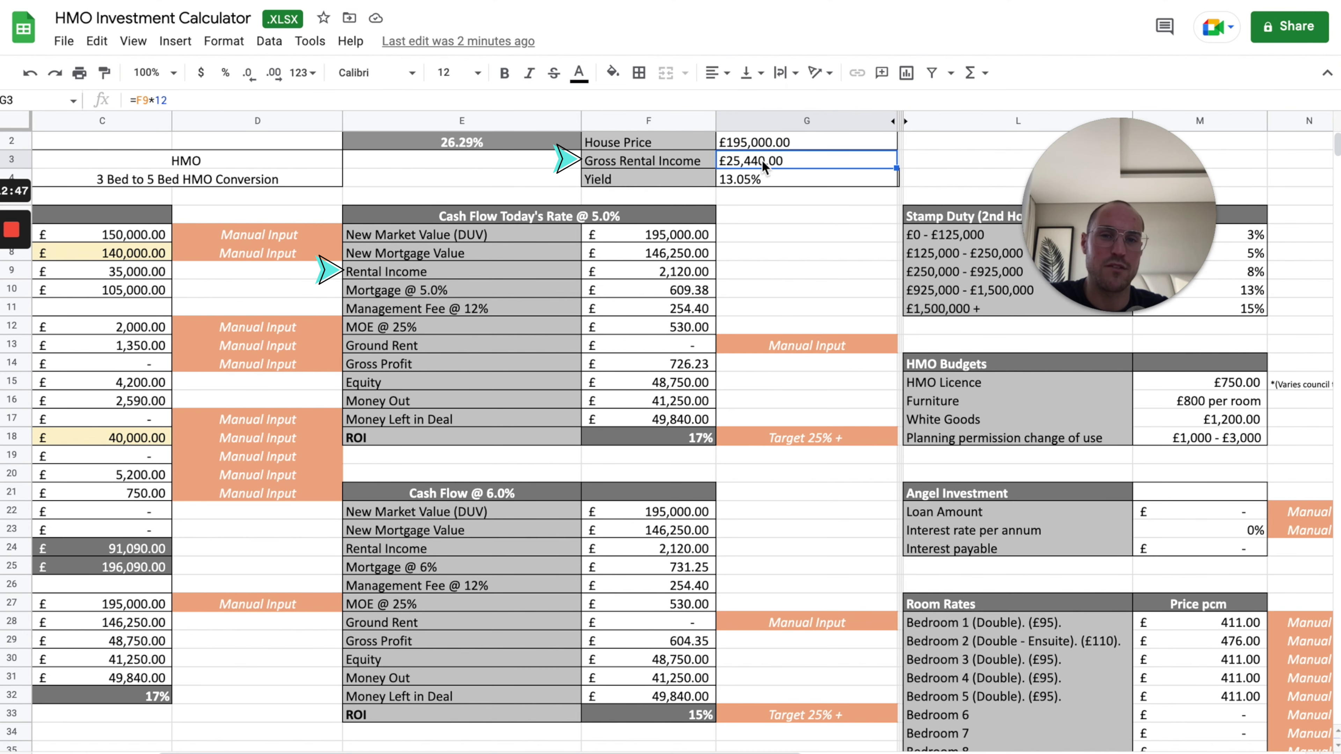
click(758, 178)
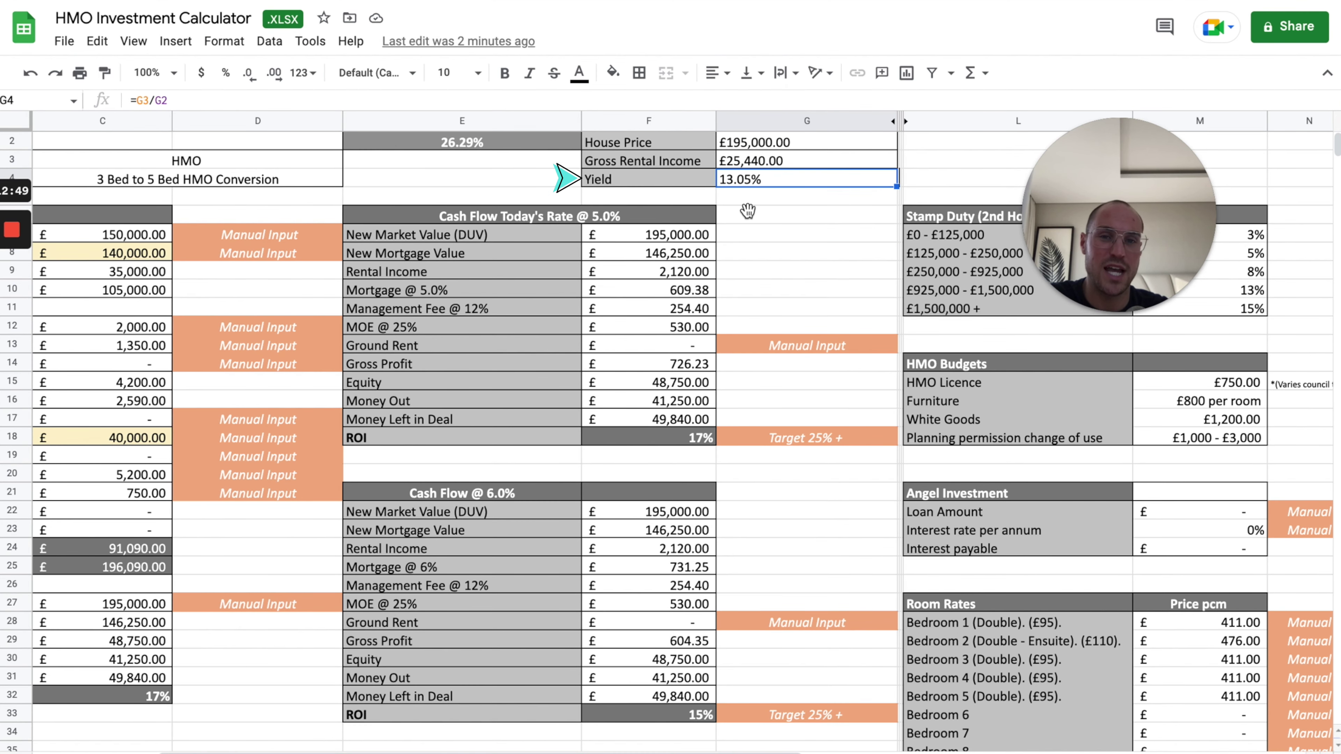
click(704, 362)
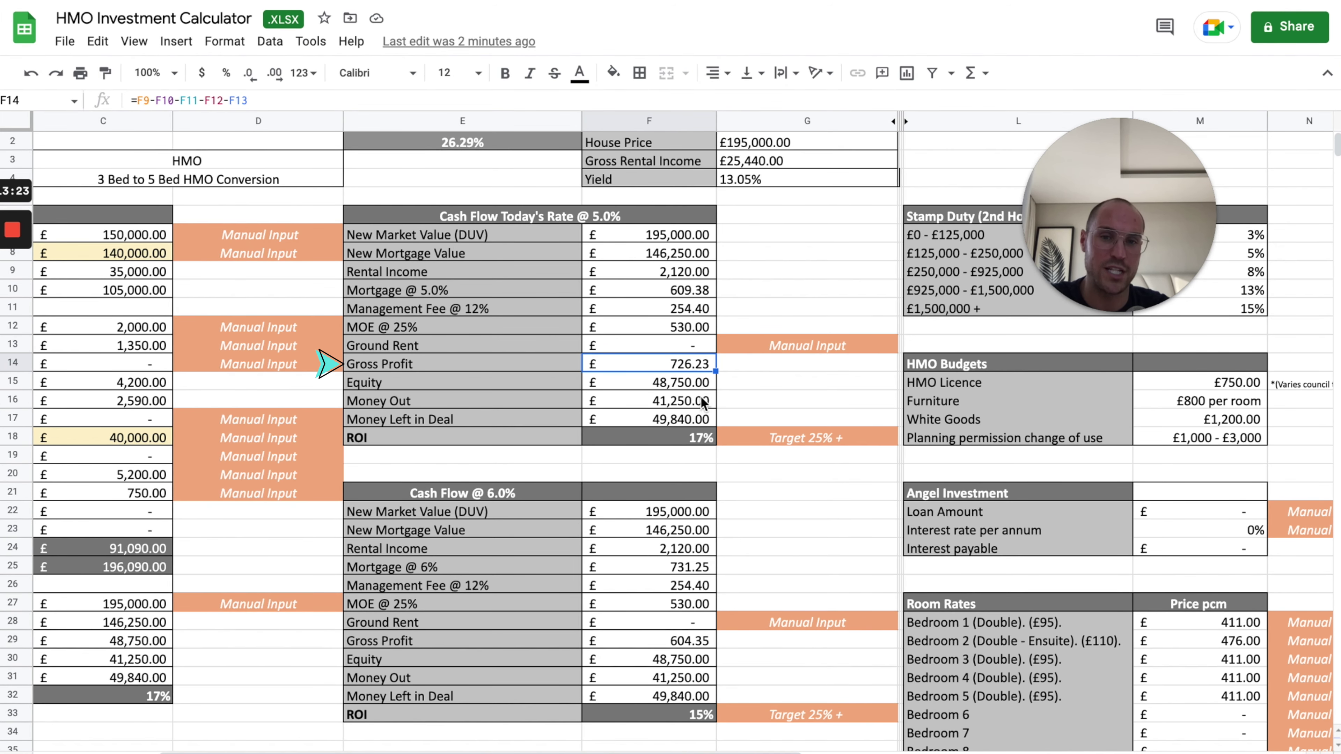
click(708, 435)
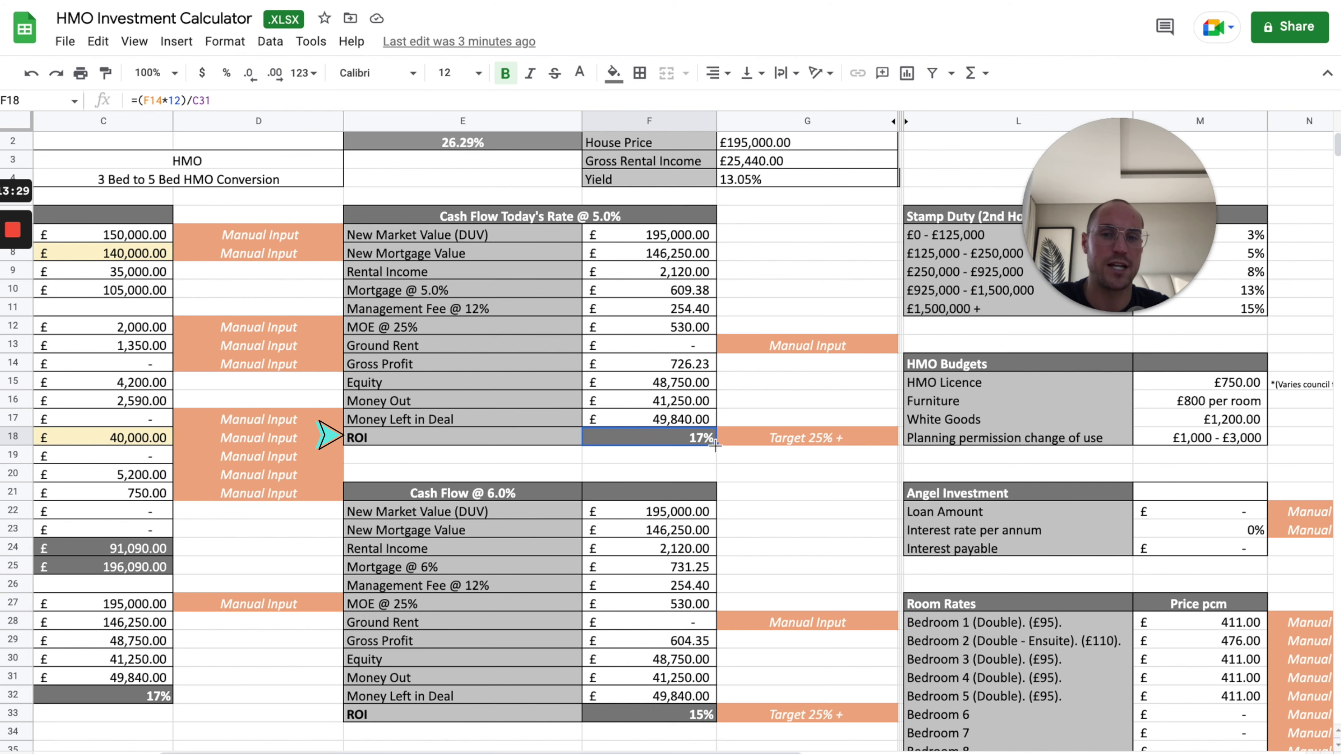
click(707, 426)
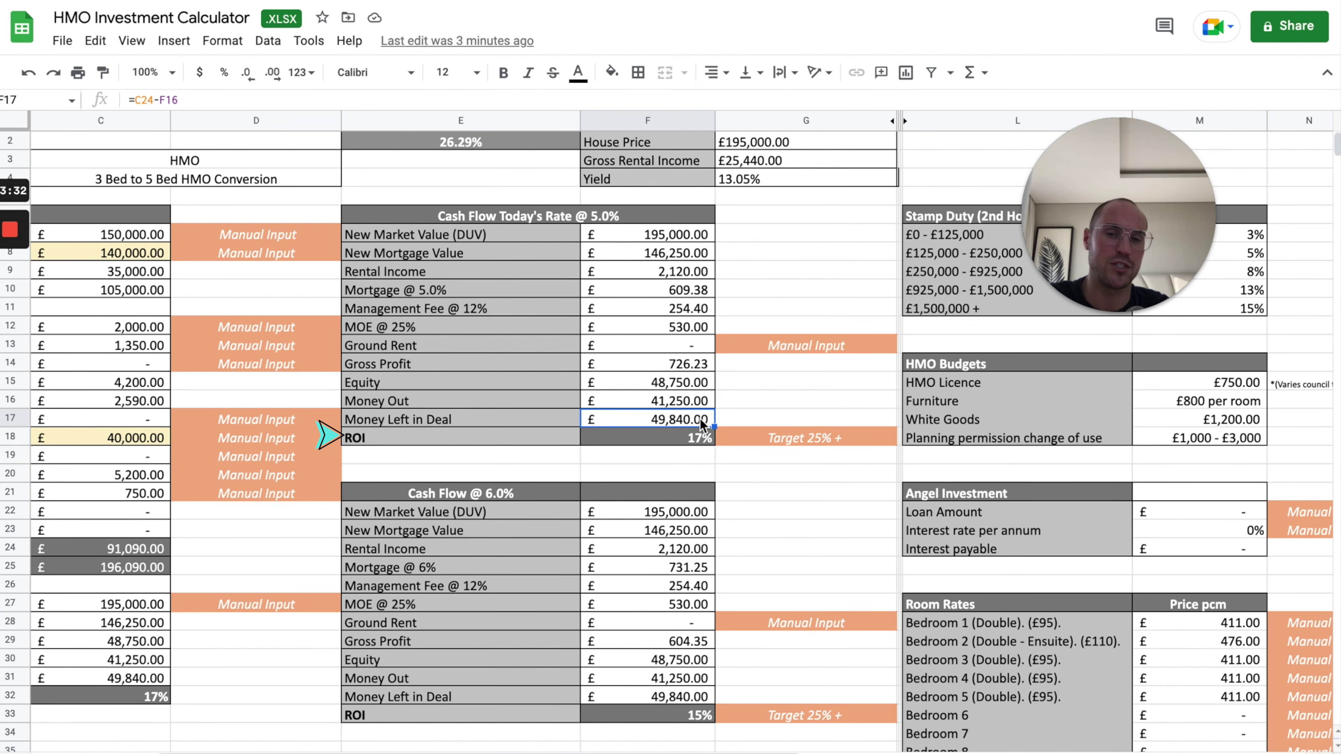
click(697, 363)
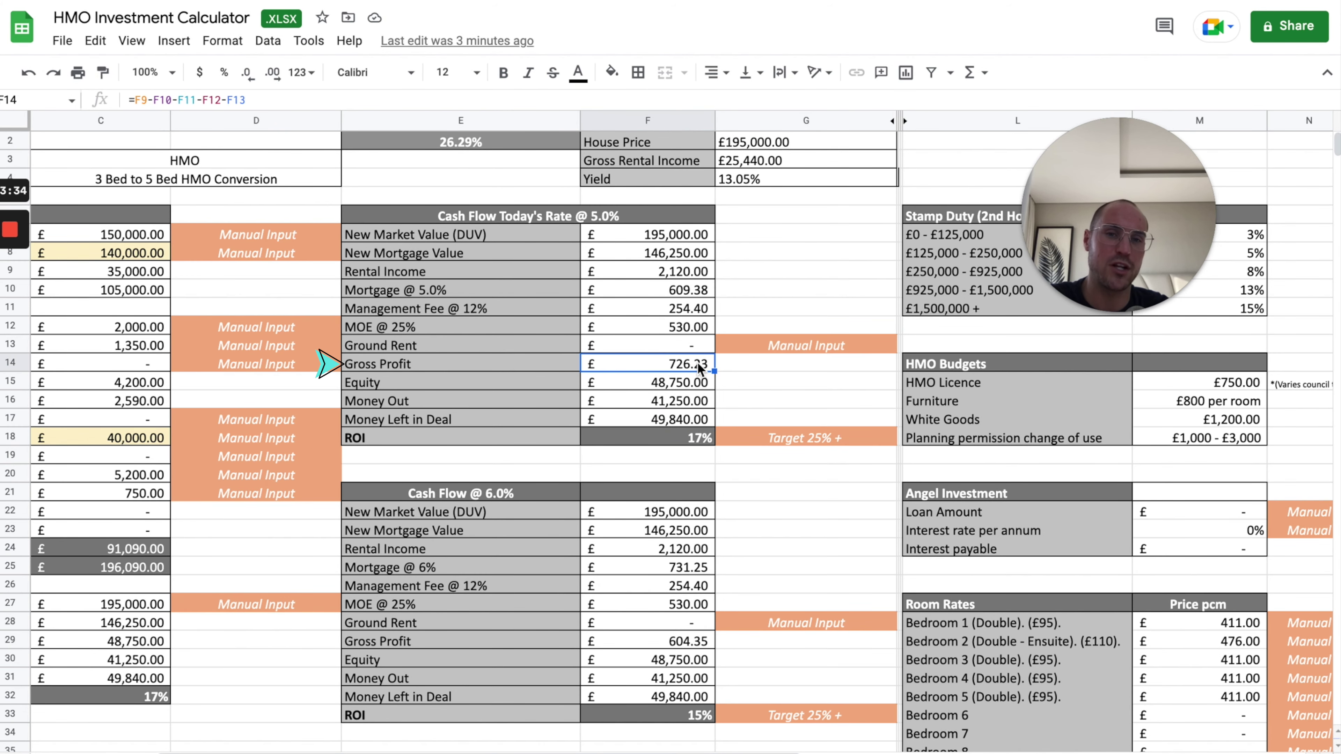
click(713, 418)
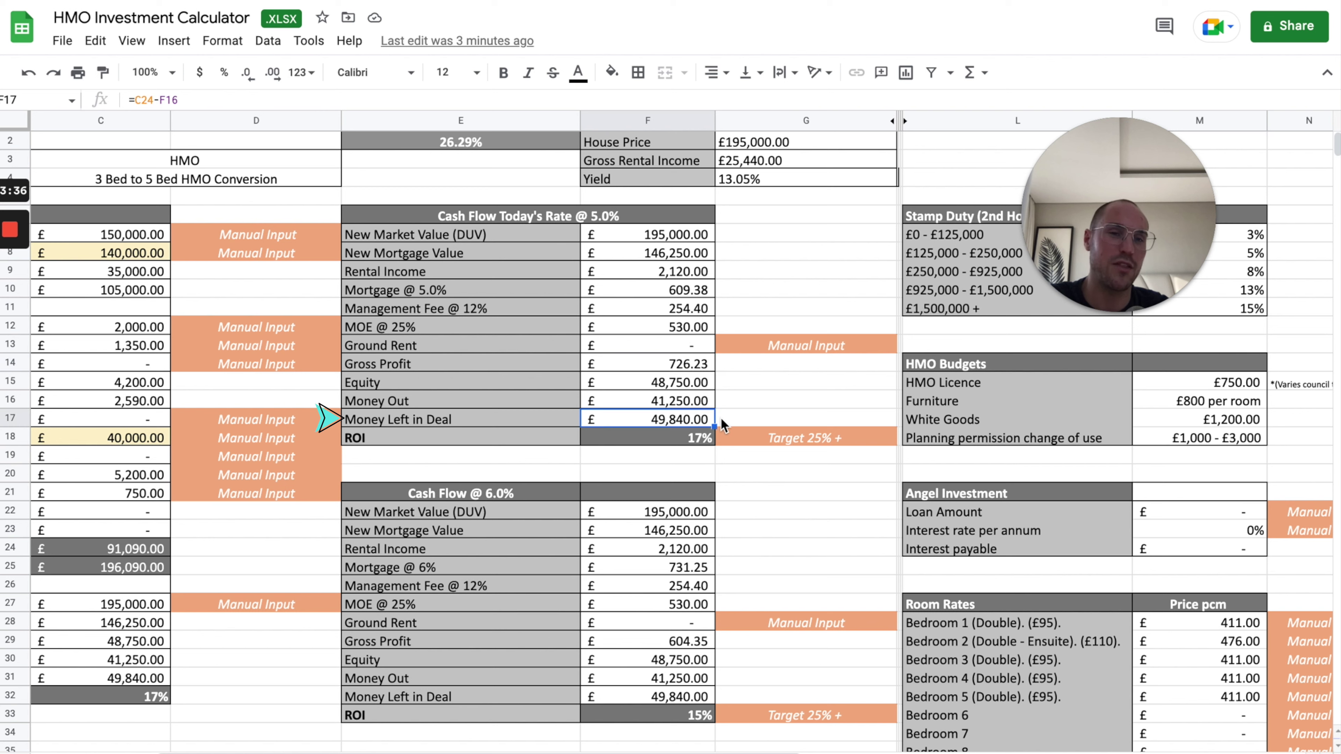
click(696, 362)
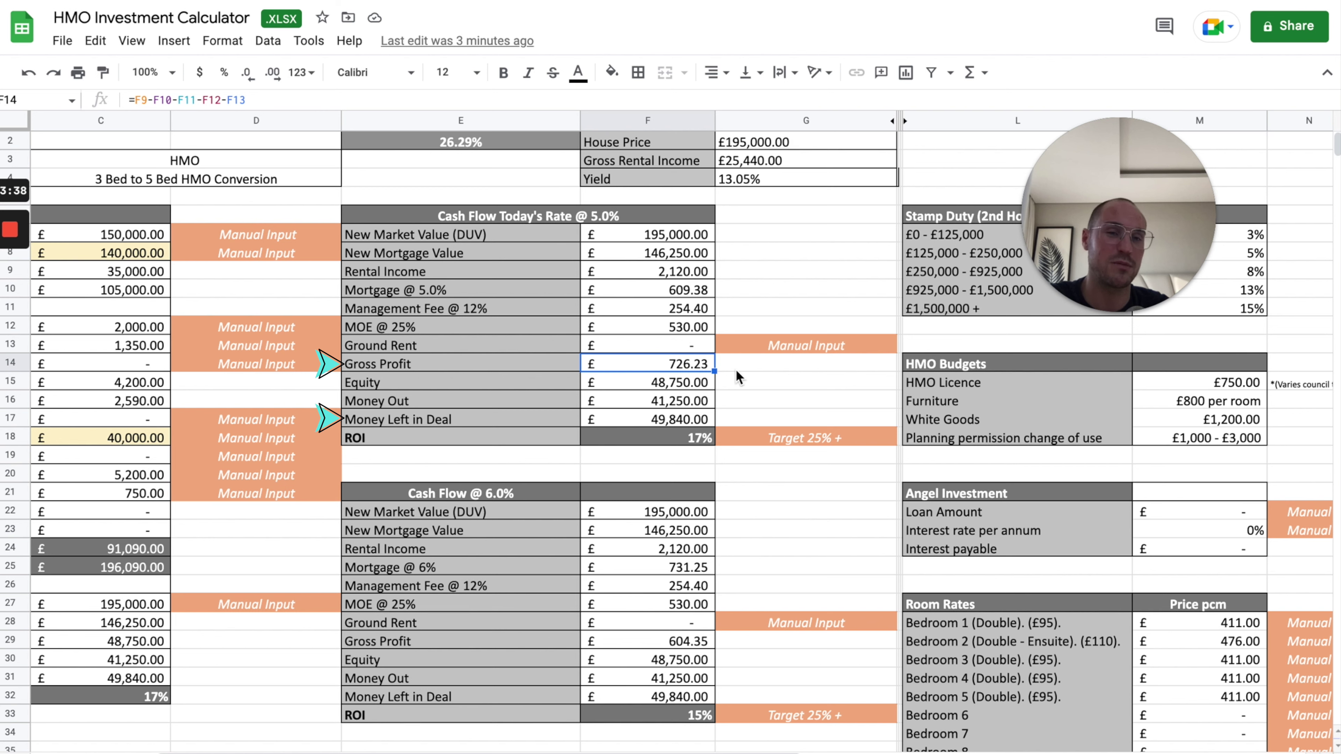
click(708, 423)
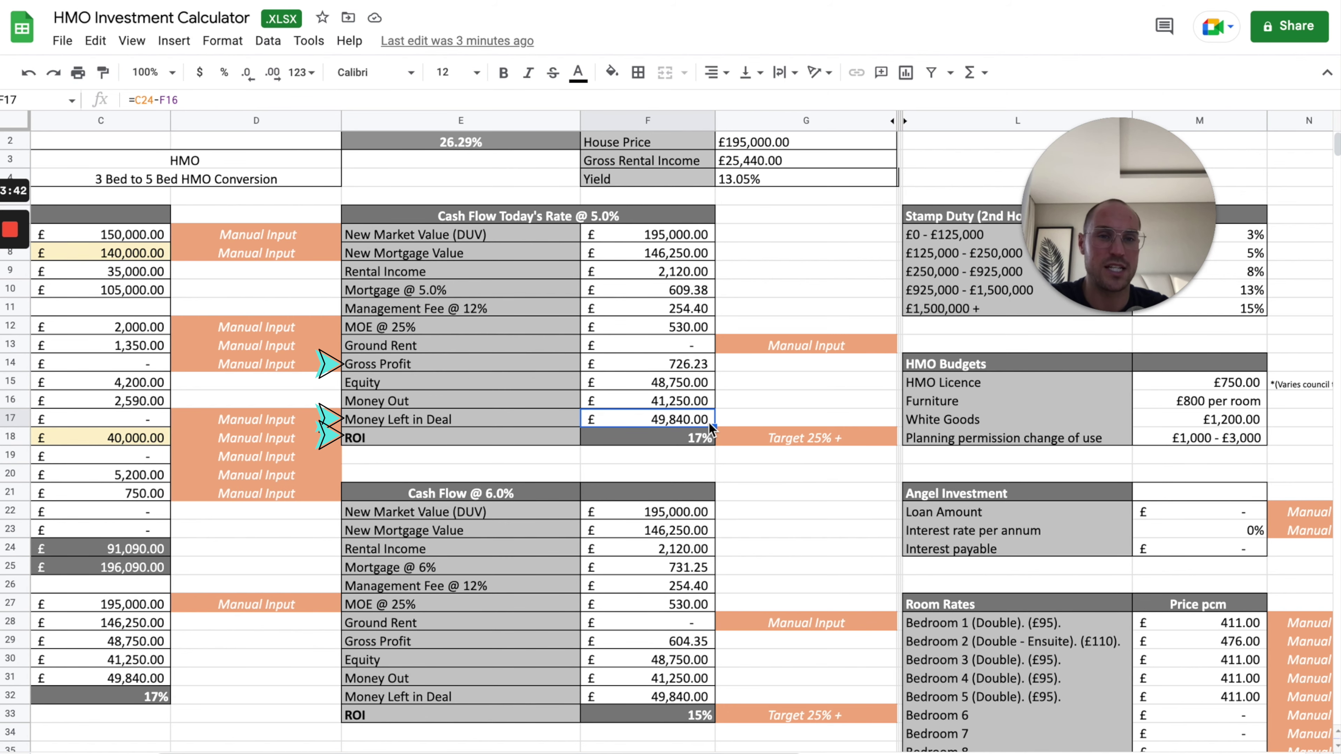
scroll(708, 421, left, 2)
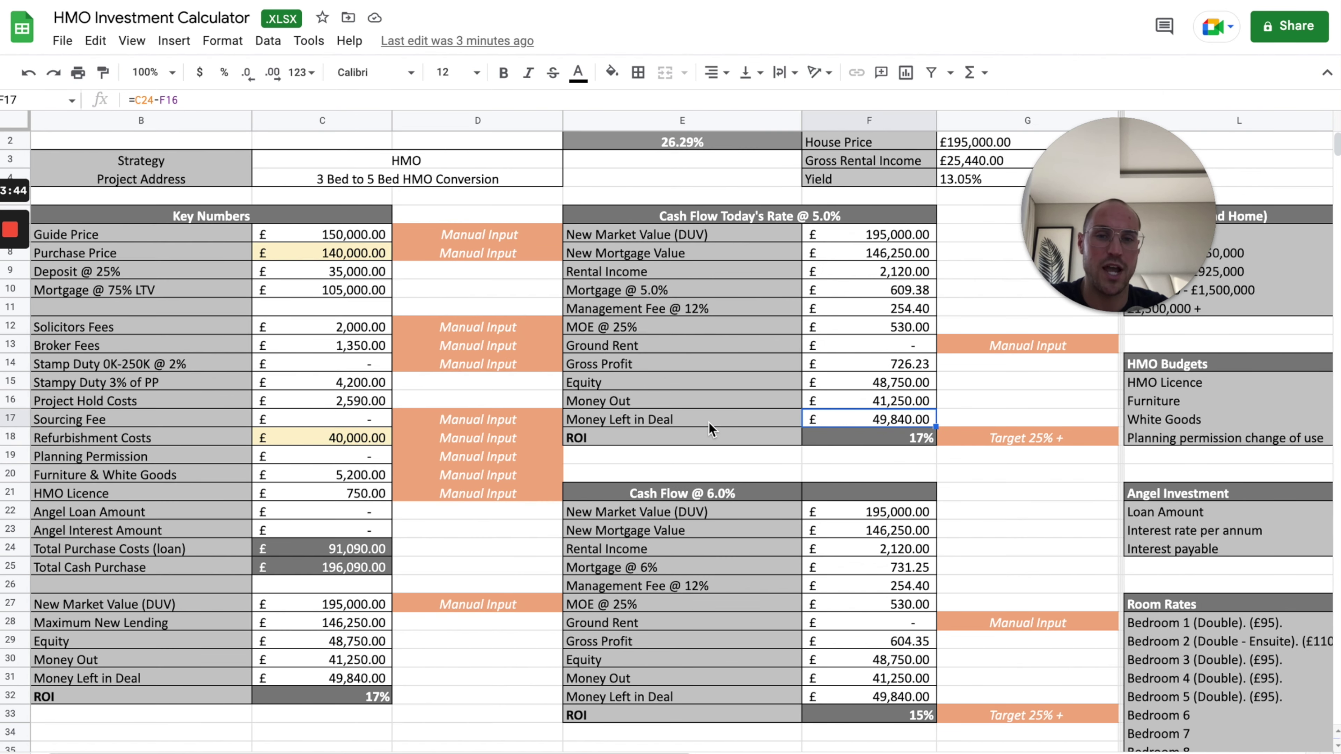
scroll(708, 421, down, 1)
scroll(707, 421, right, 2)
scroll(707, 423, down, 1)
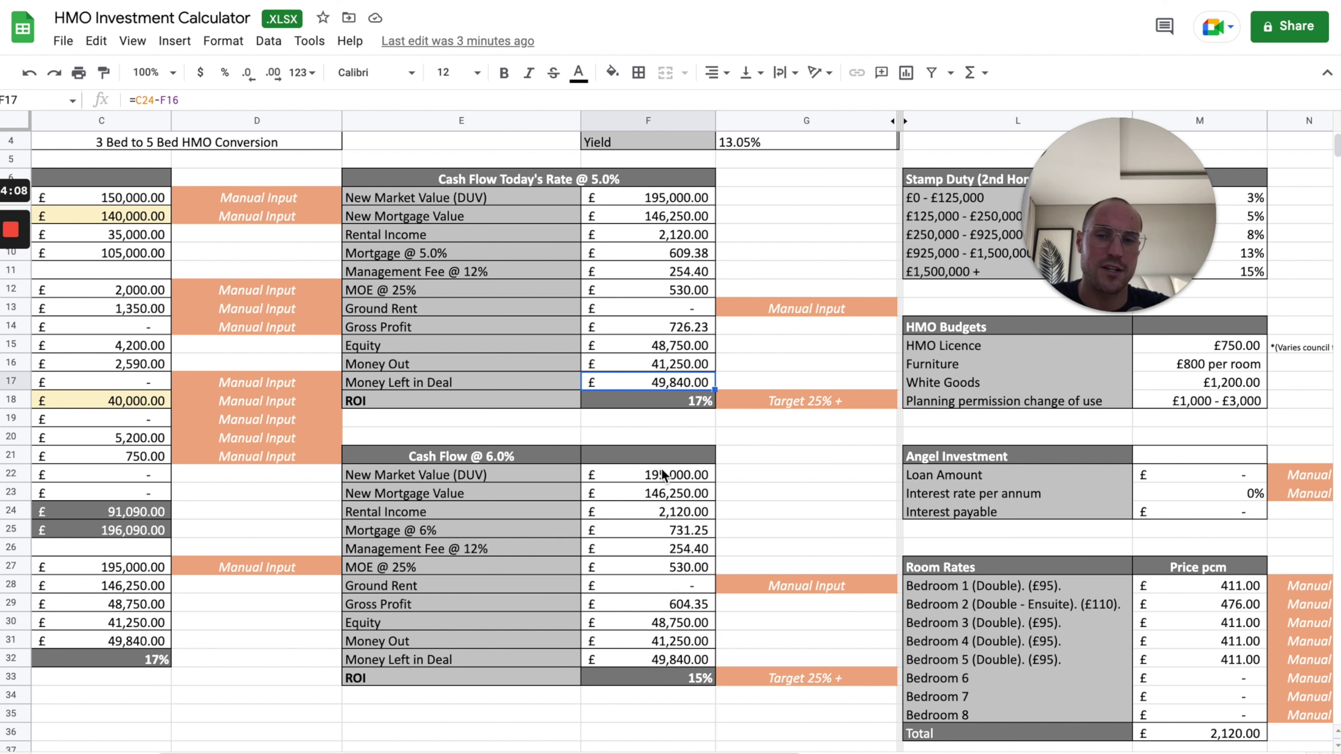
Review the 6.0% cash-flow formulas: rental income, mortgage, MOE, Gross Profit and ROI.
click(654, 508)
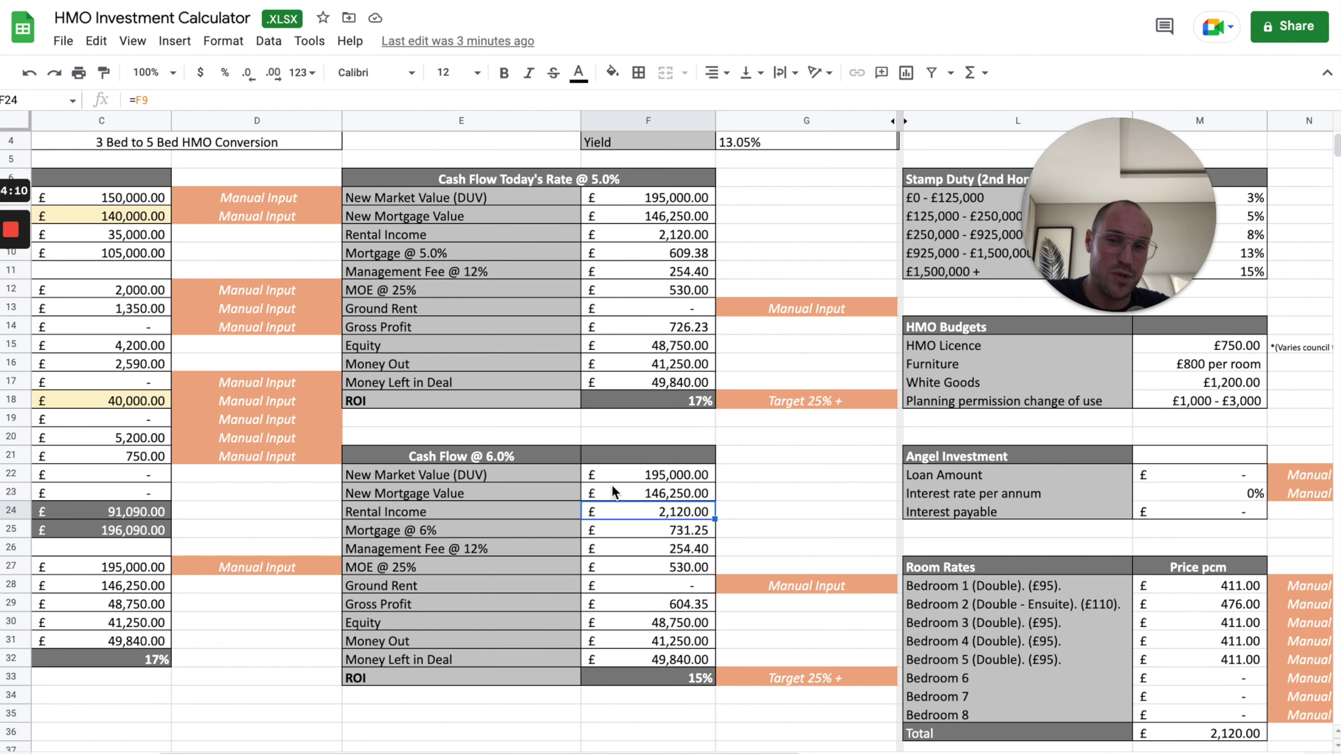
click(704, 251)
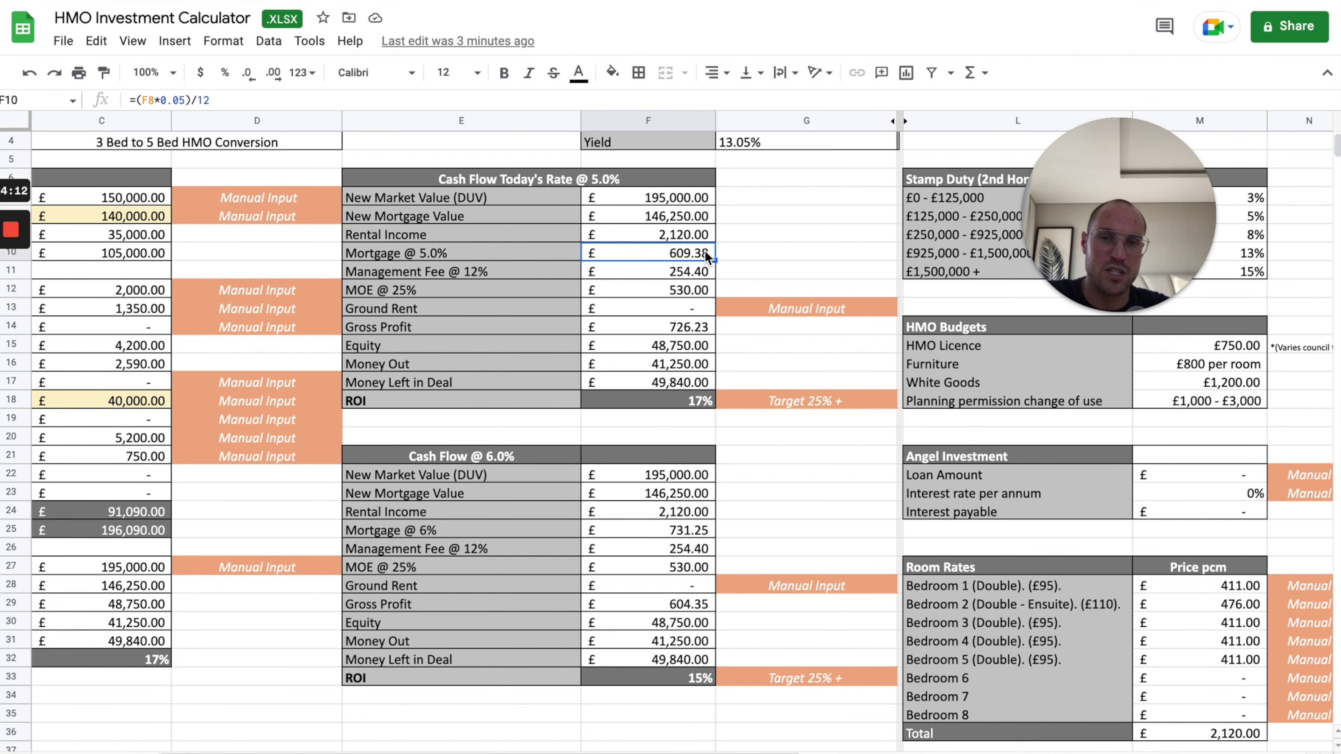
click(692, 568)
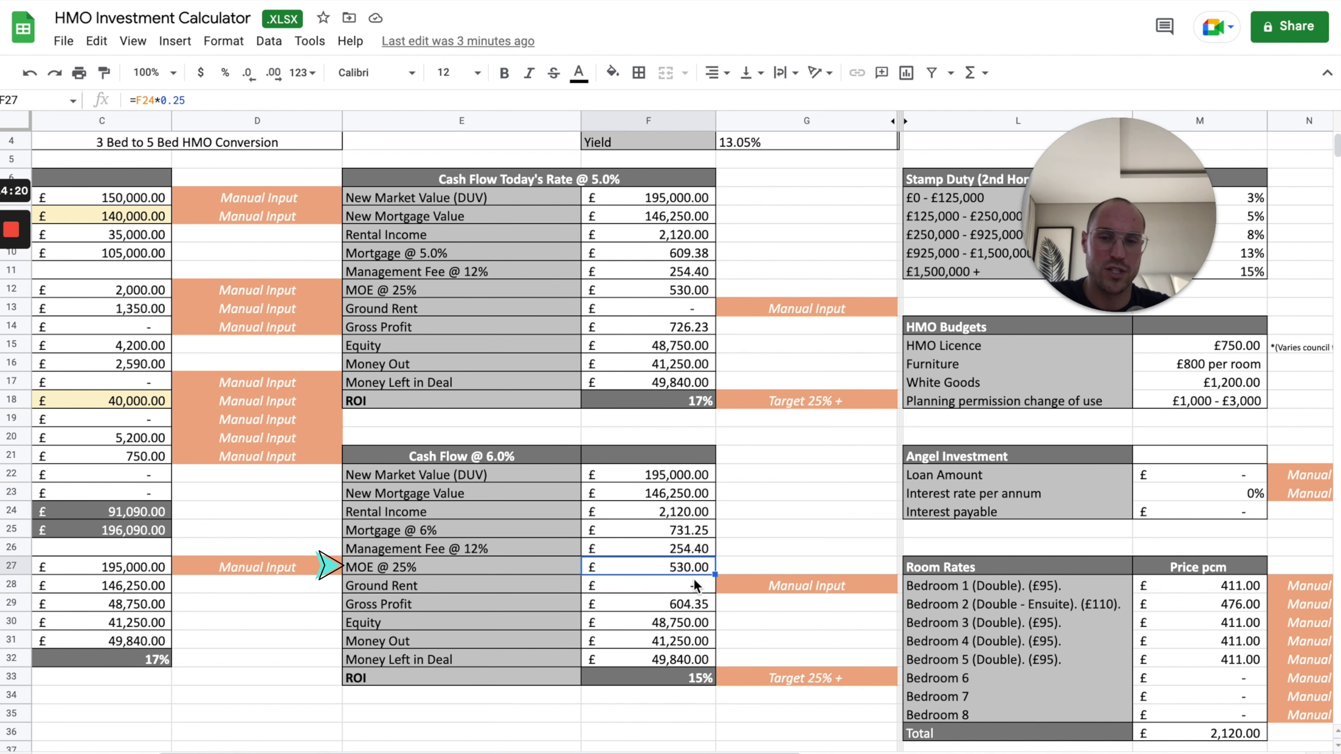
click(692, 602)
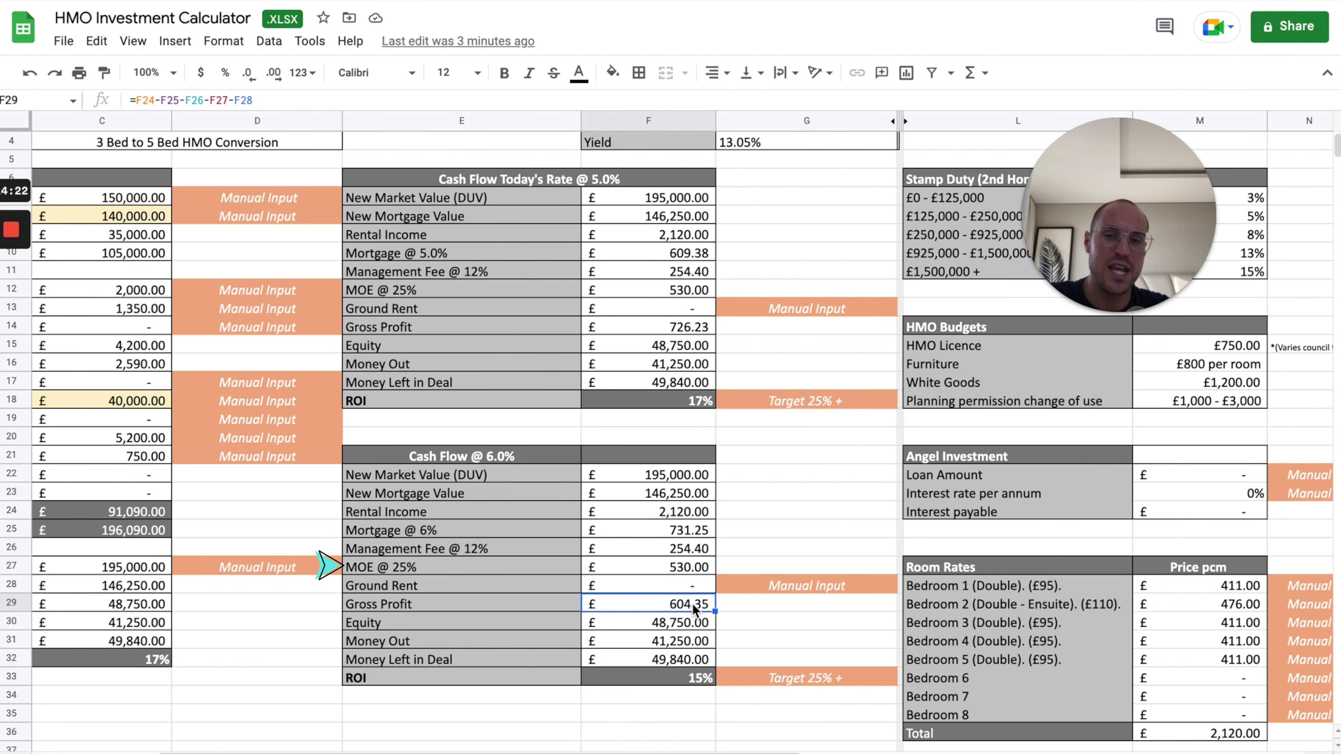
click(699, 681)
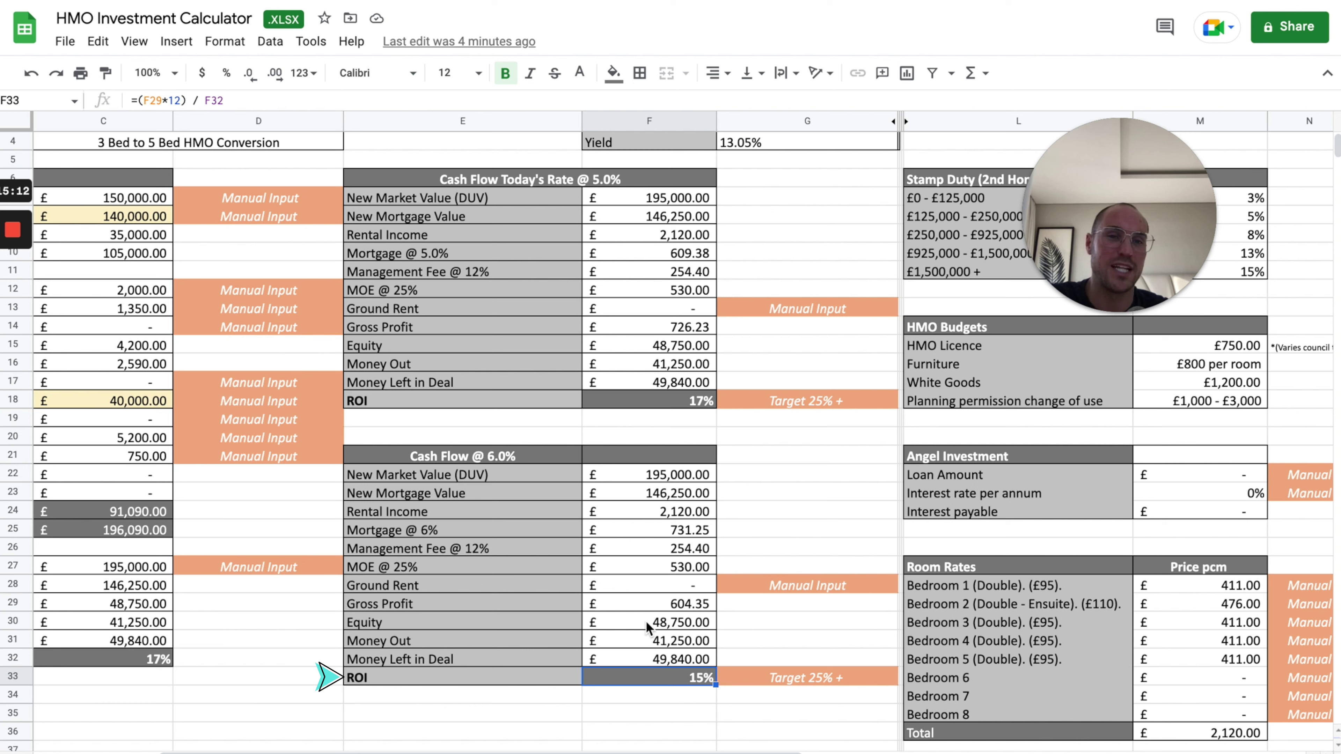
Compare Gross Profit at 6.0% against Gross Profit at 5.0%.
click(693, 605)
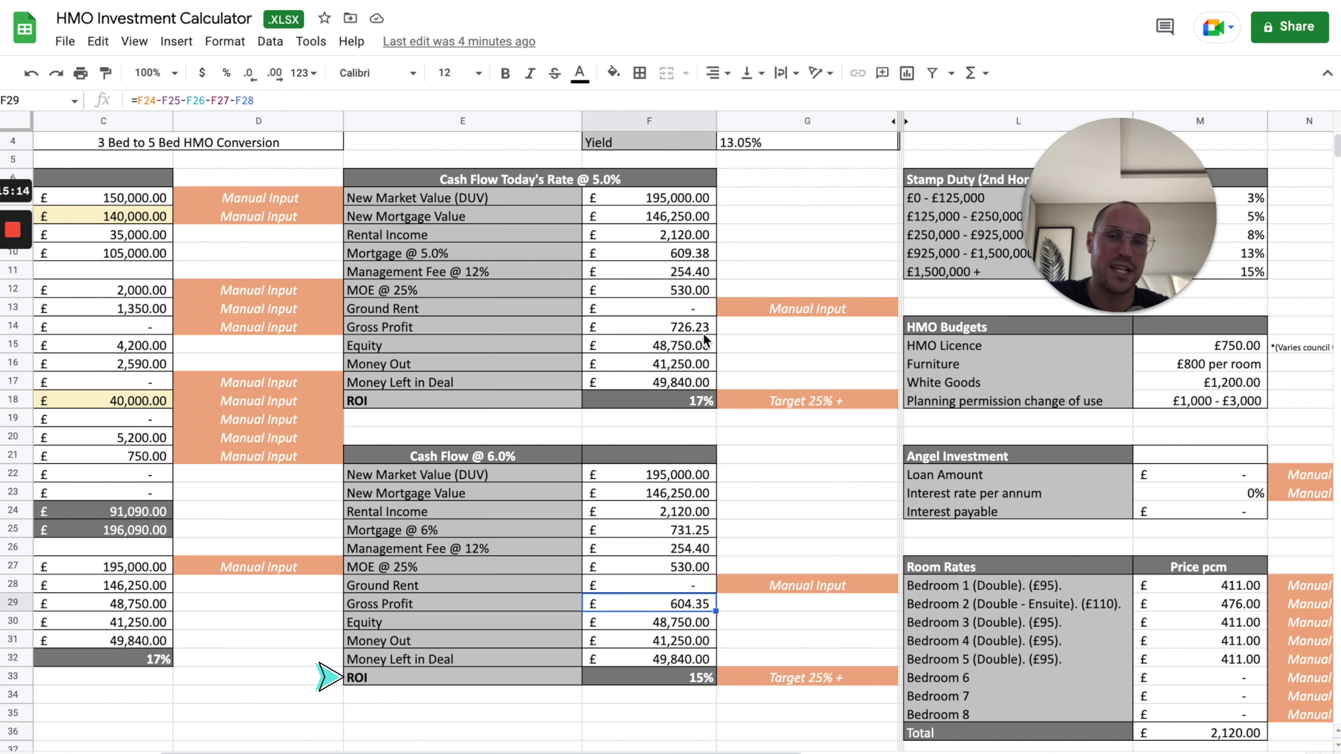
click(703, 327)
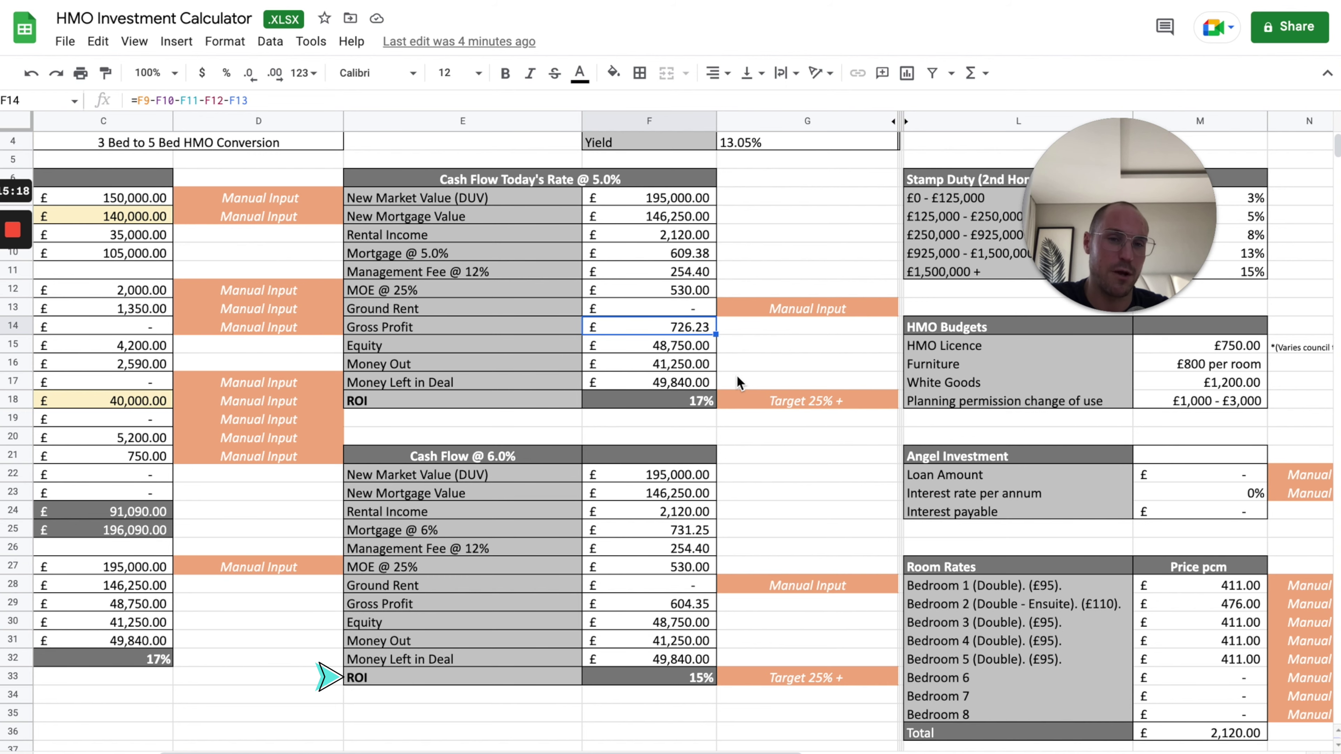
scroll(736, 375, left, 4)
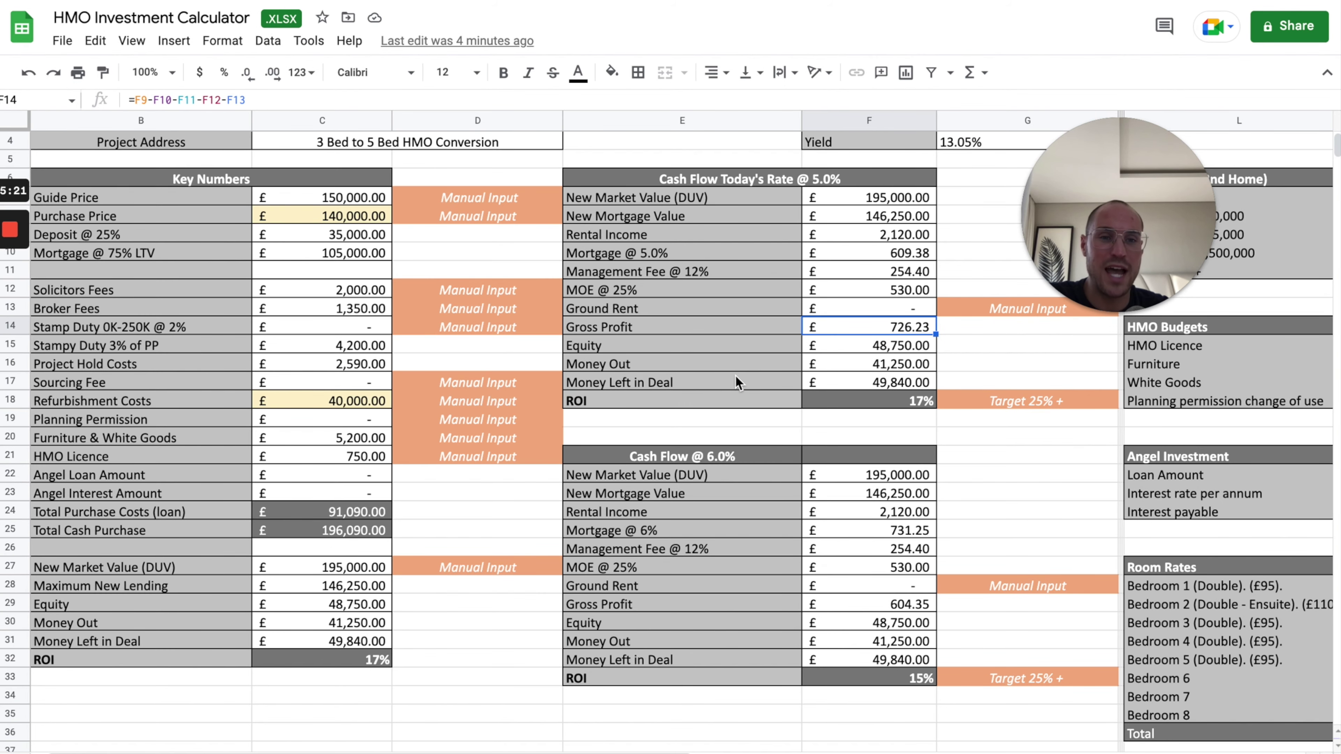
scroll(735, 375, right, 4)
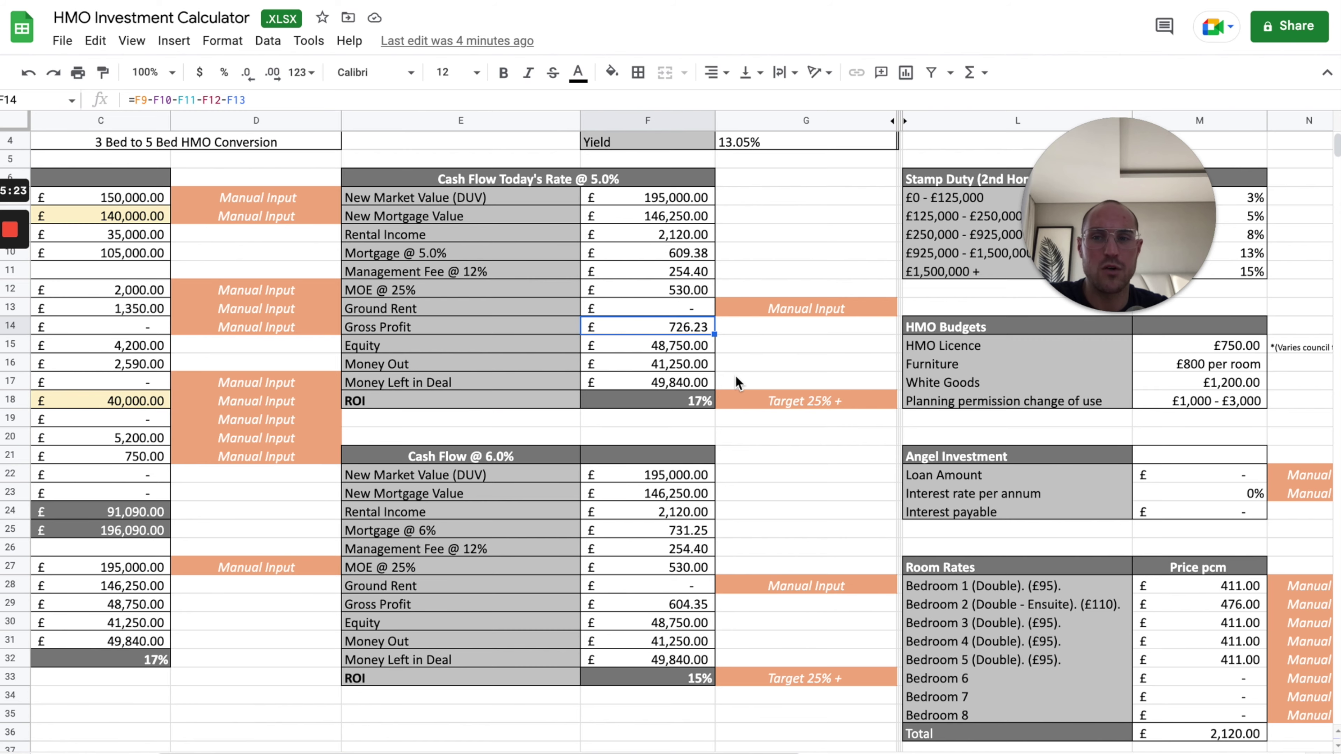
scroll(736, 375, left, 4)
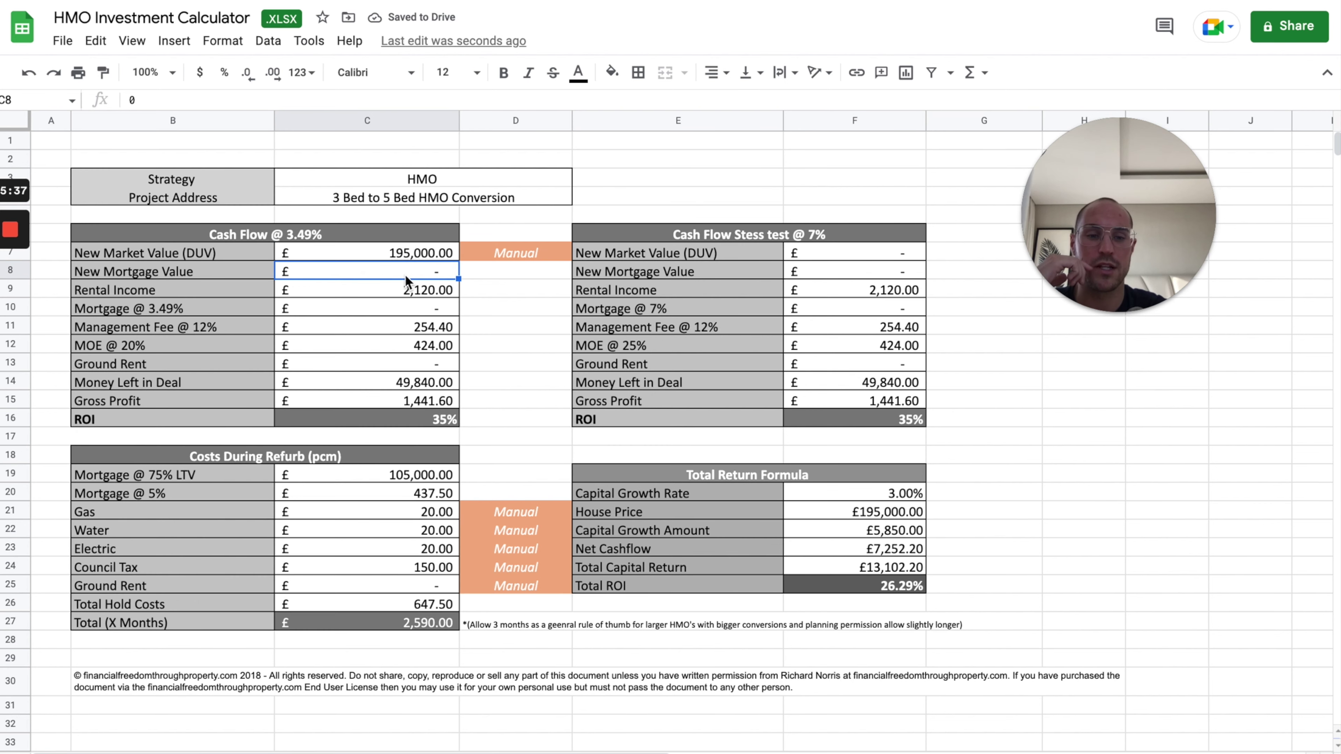
Set New Mortgage Value to the formula =C7*0.75, giving £146,250.00.
text(=)
click(417, 255)
text(*0.75)
key(Return)
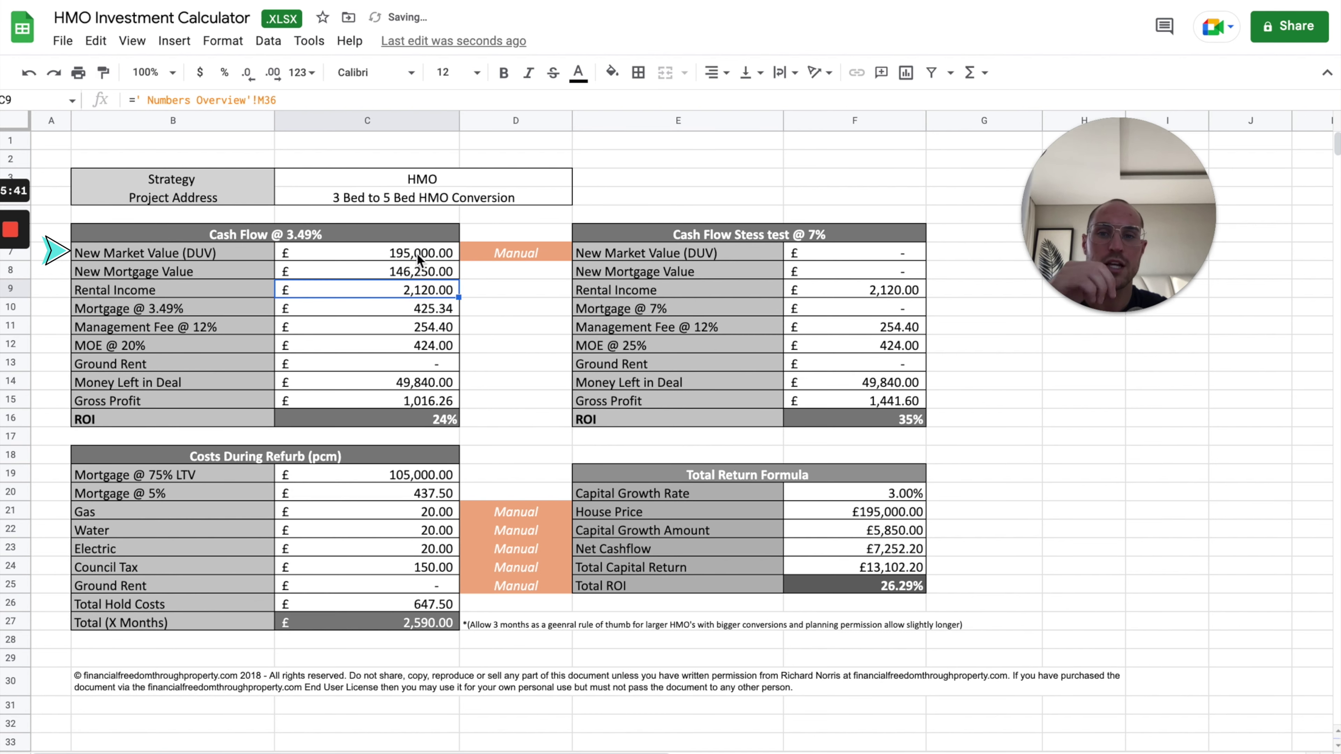
click(447, 271)
Review the Rental Income, Mortgage @ 3.49%, MOE, Gross Profit and ROI formulas.
click(445, 292)
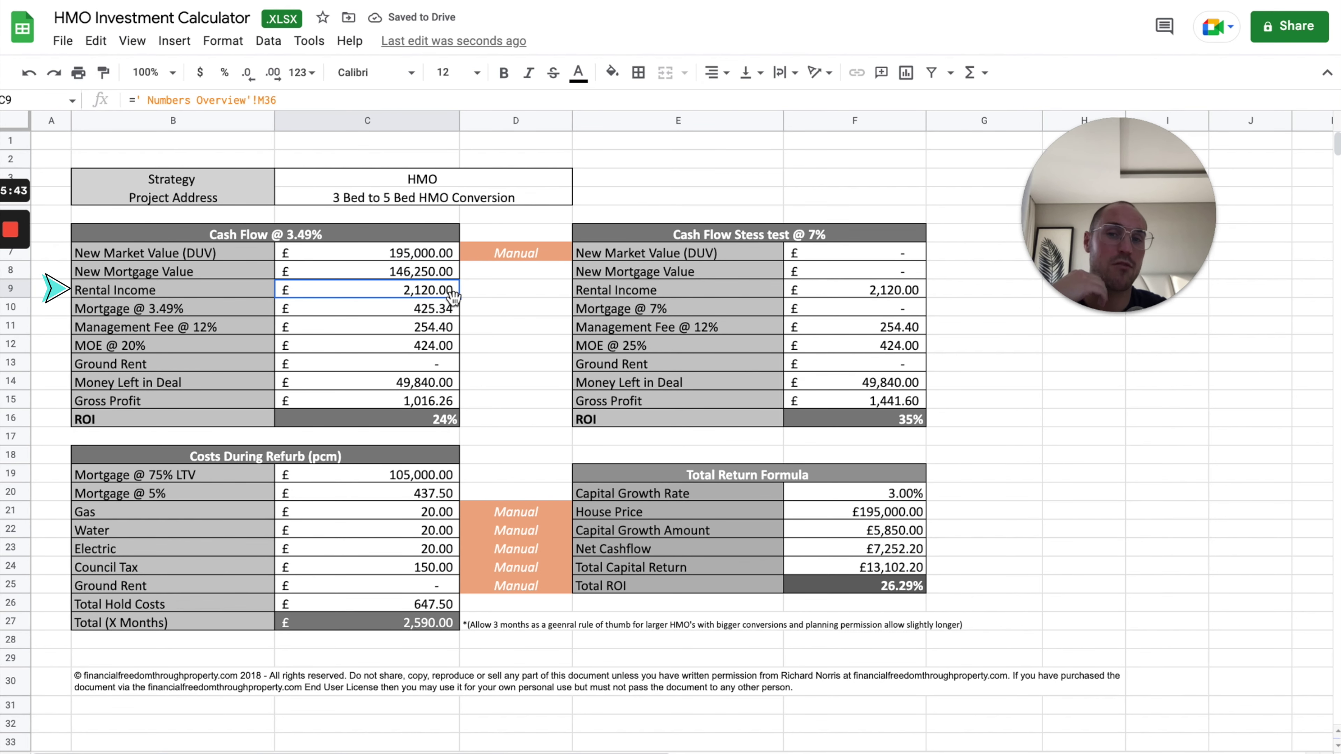
click(454, 310)
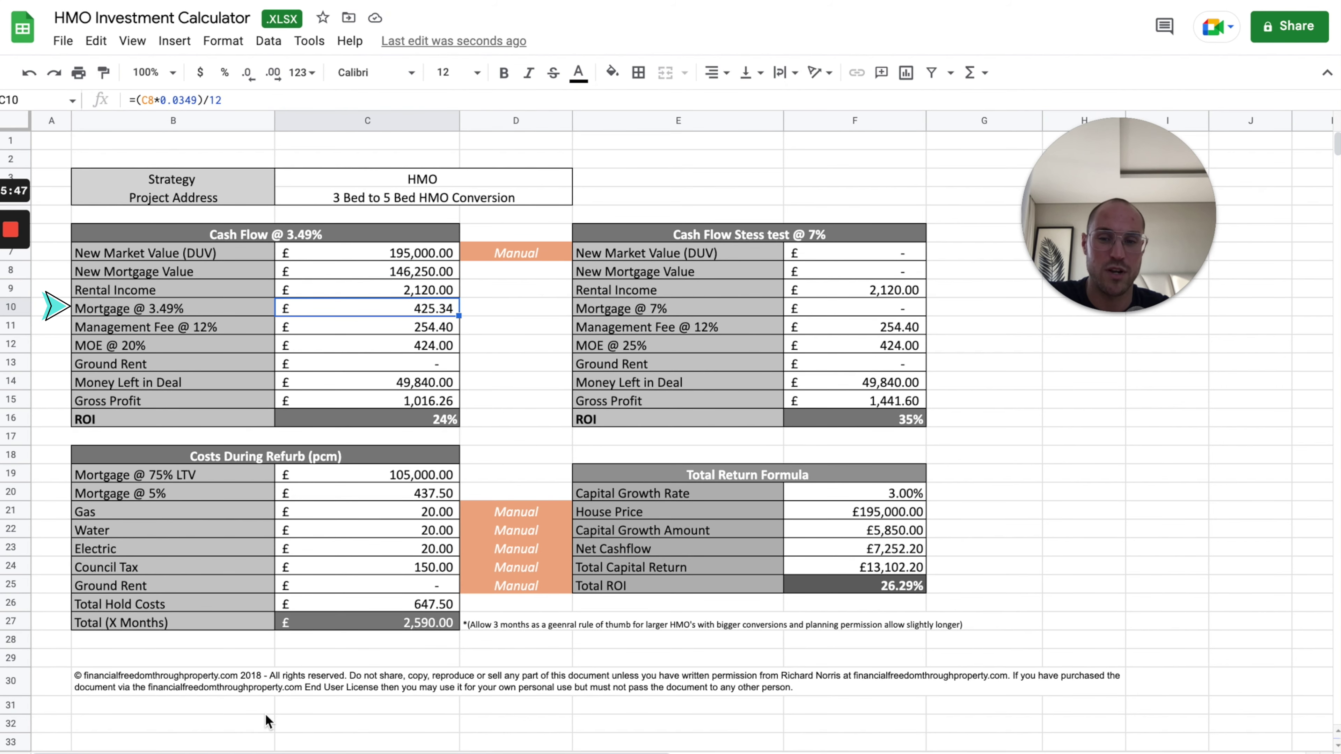
key(ctrl+shift+Page_Down)
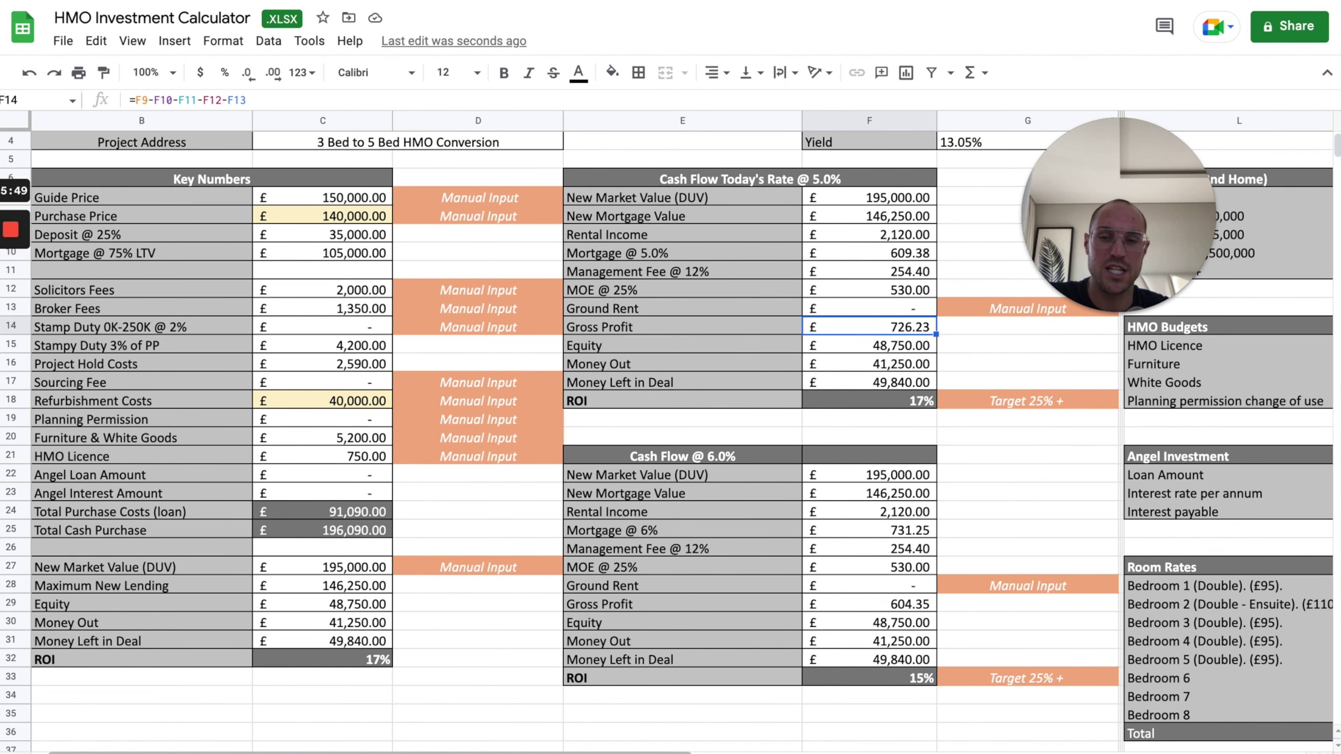
key(ctrl+shift+Page_Up)
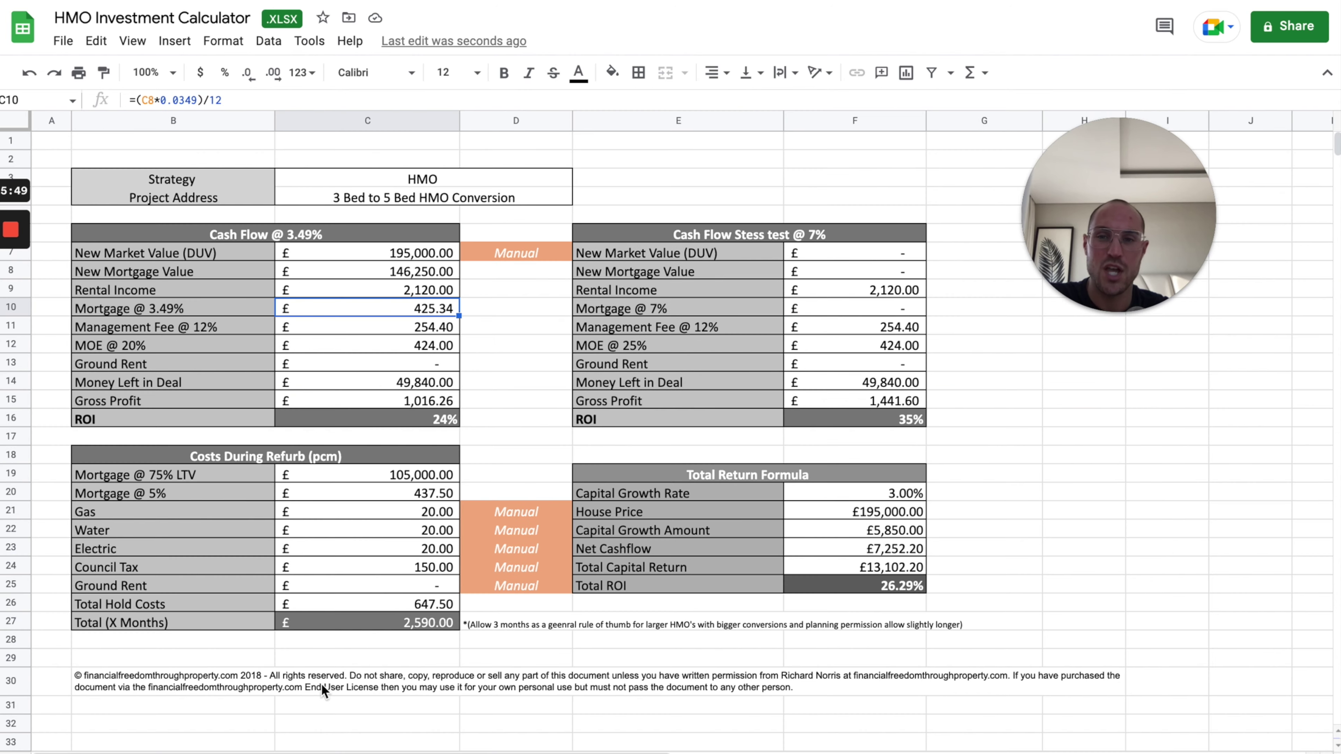
click(428, 346)
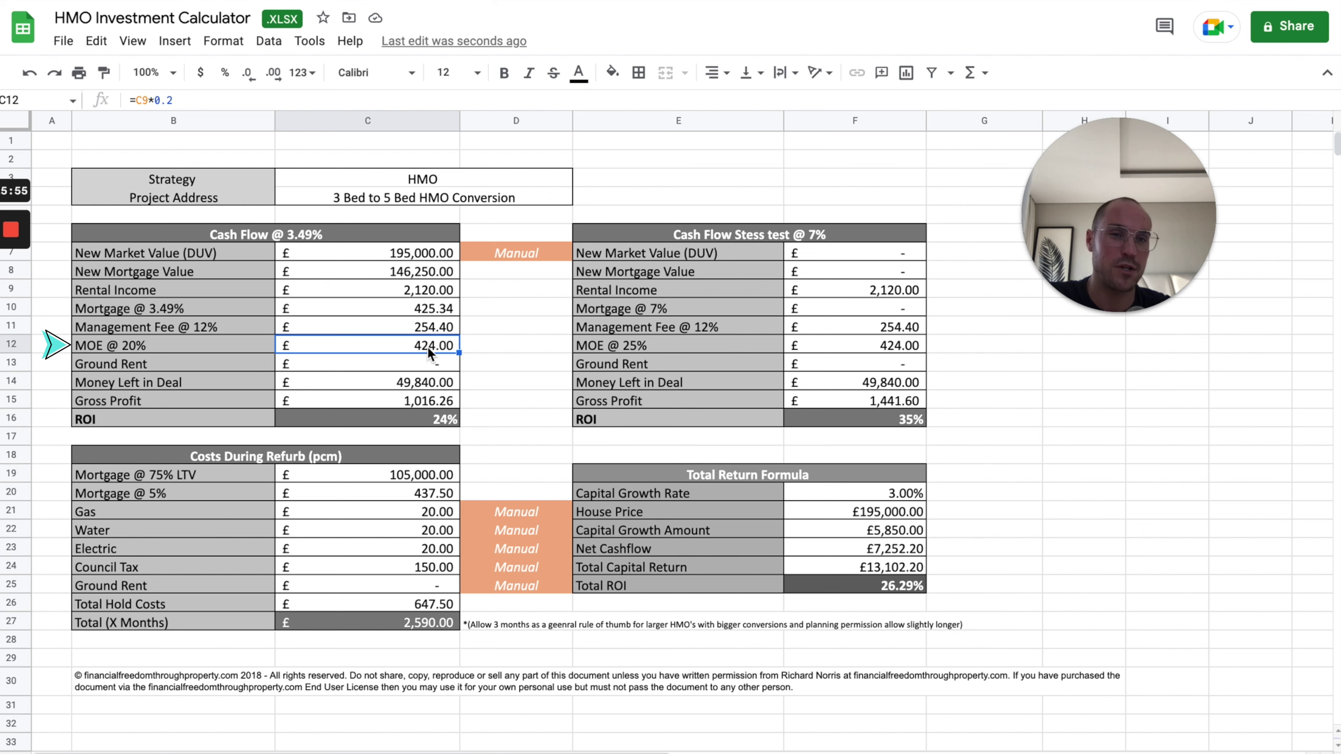
click(432, 397)
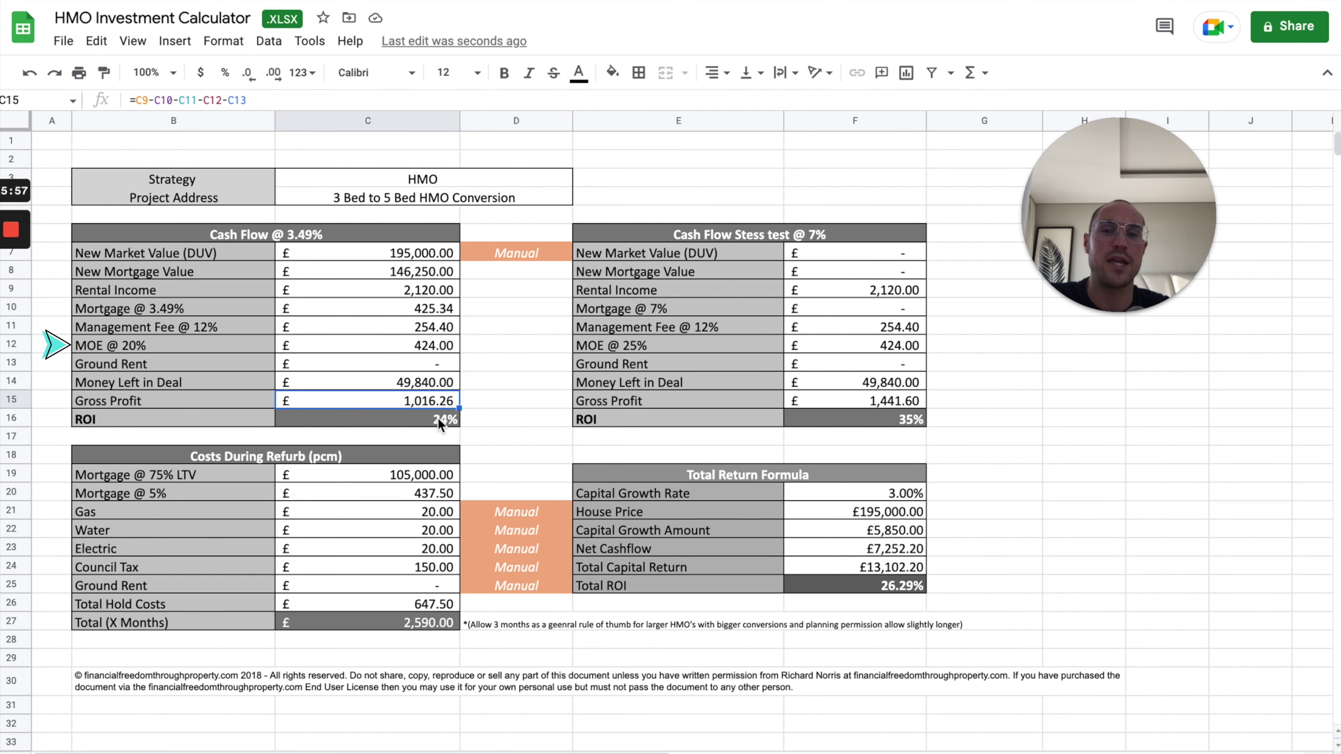
click(438, 424)
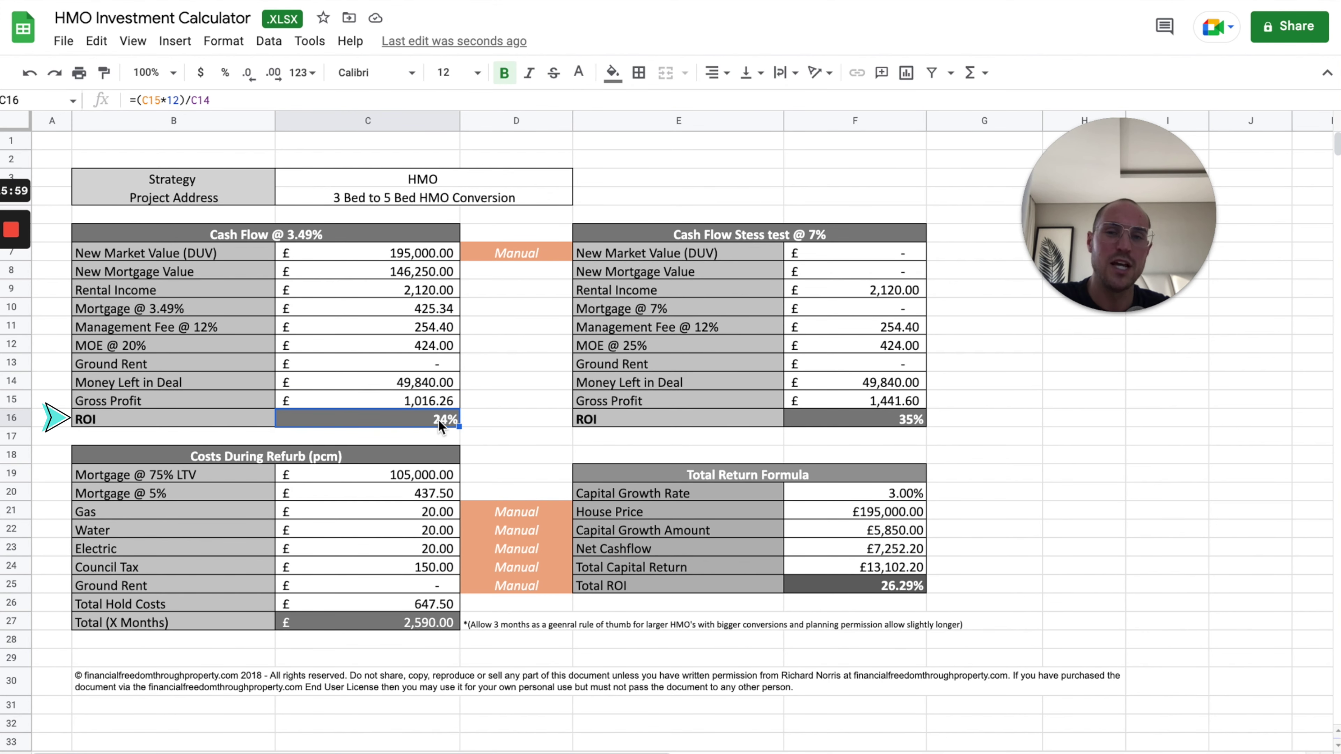
click(443, 402)
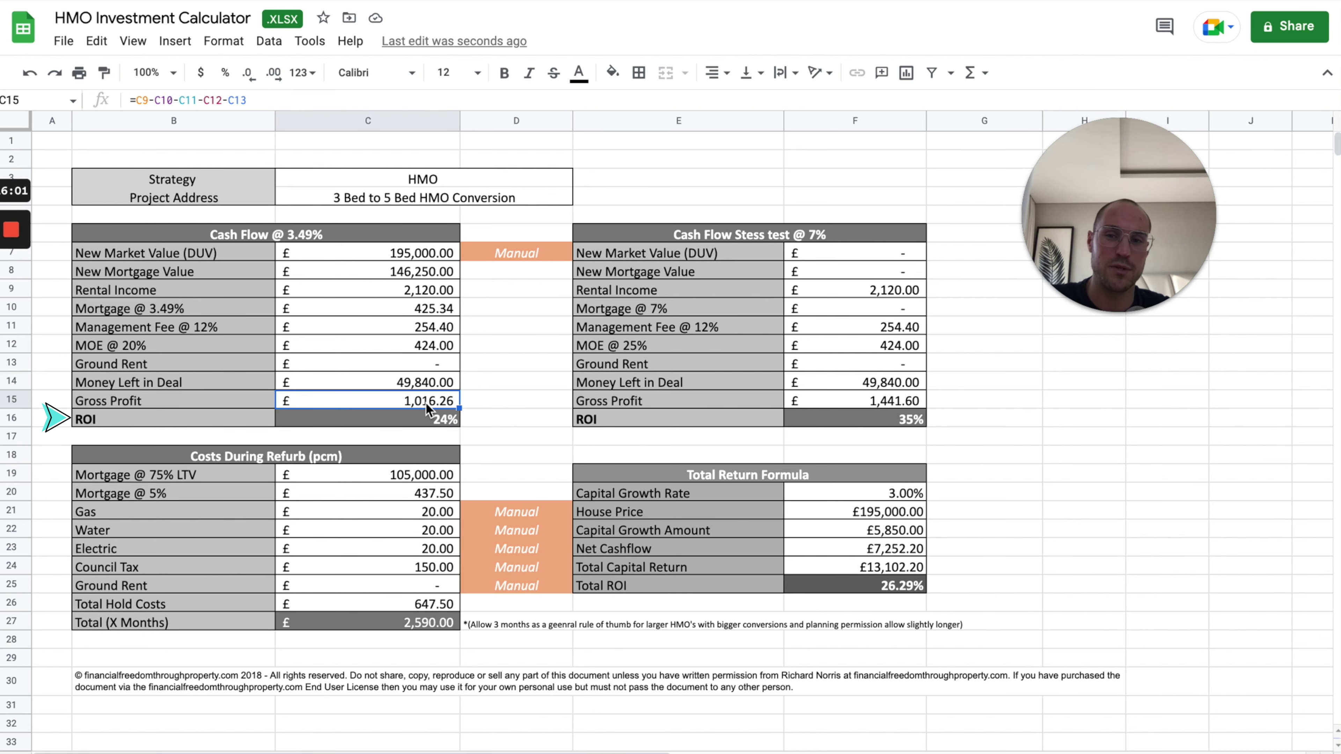
key(ctrl+shift+Page_Down)
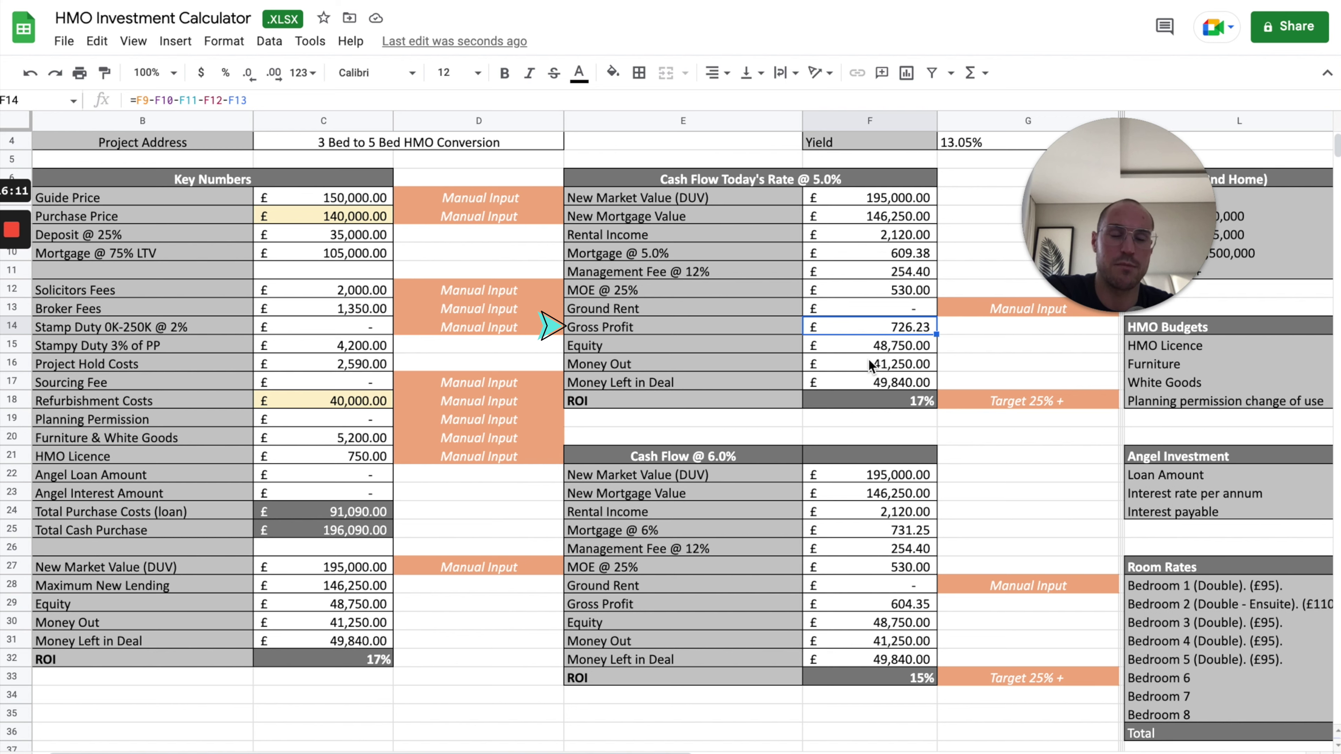
Inspect the formula behind the 17% ROI in F18.
click(880, 396)
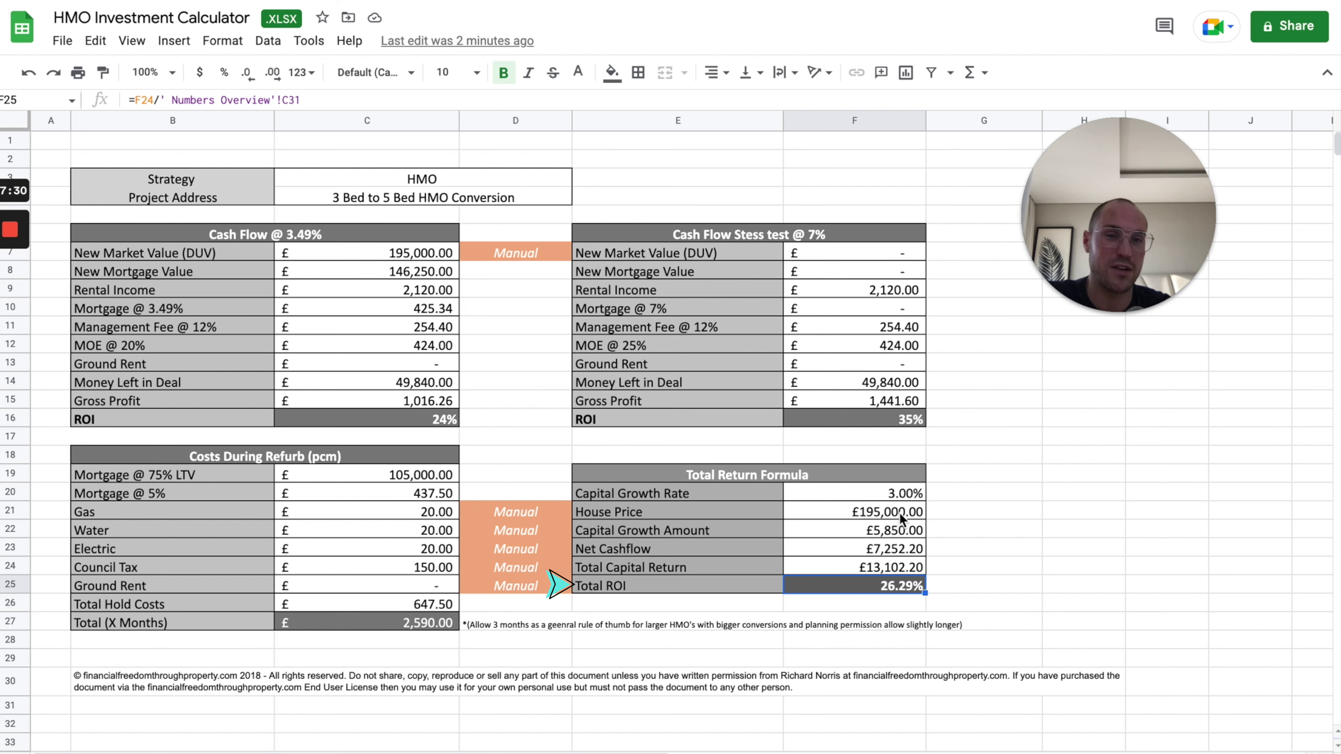
Review the 3% Capital Growth Rate, House Price link, Capital Growth Amount and Net Cashflow formulas.
click(897, 498)
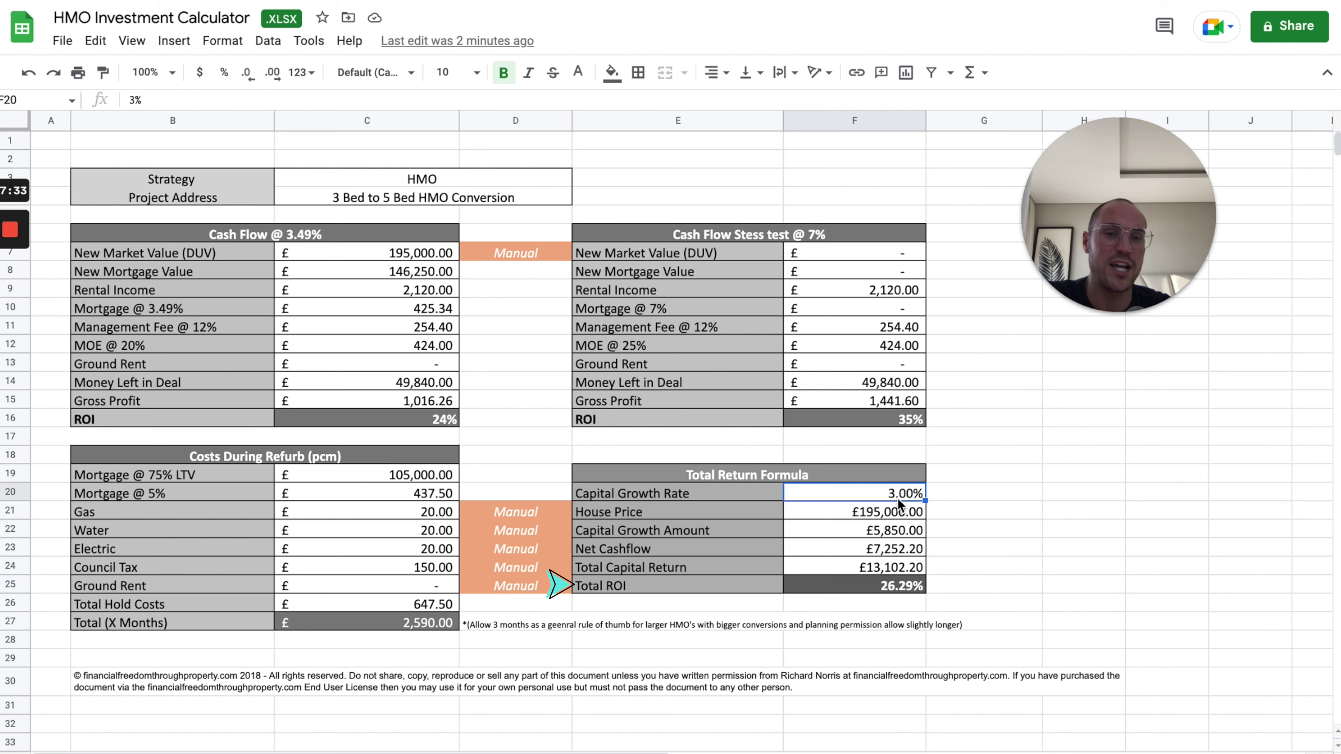
click(918, 512)
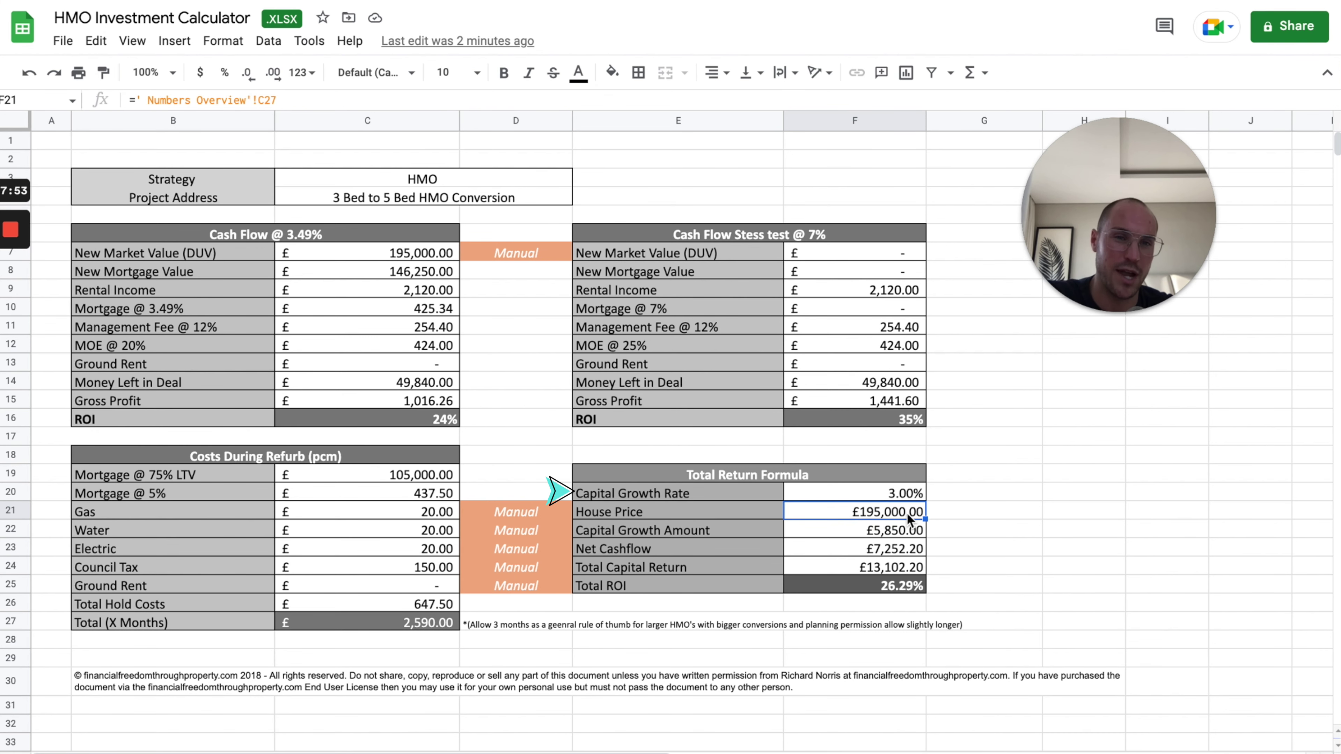
click(903, 493)
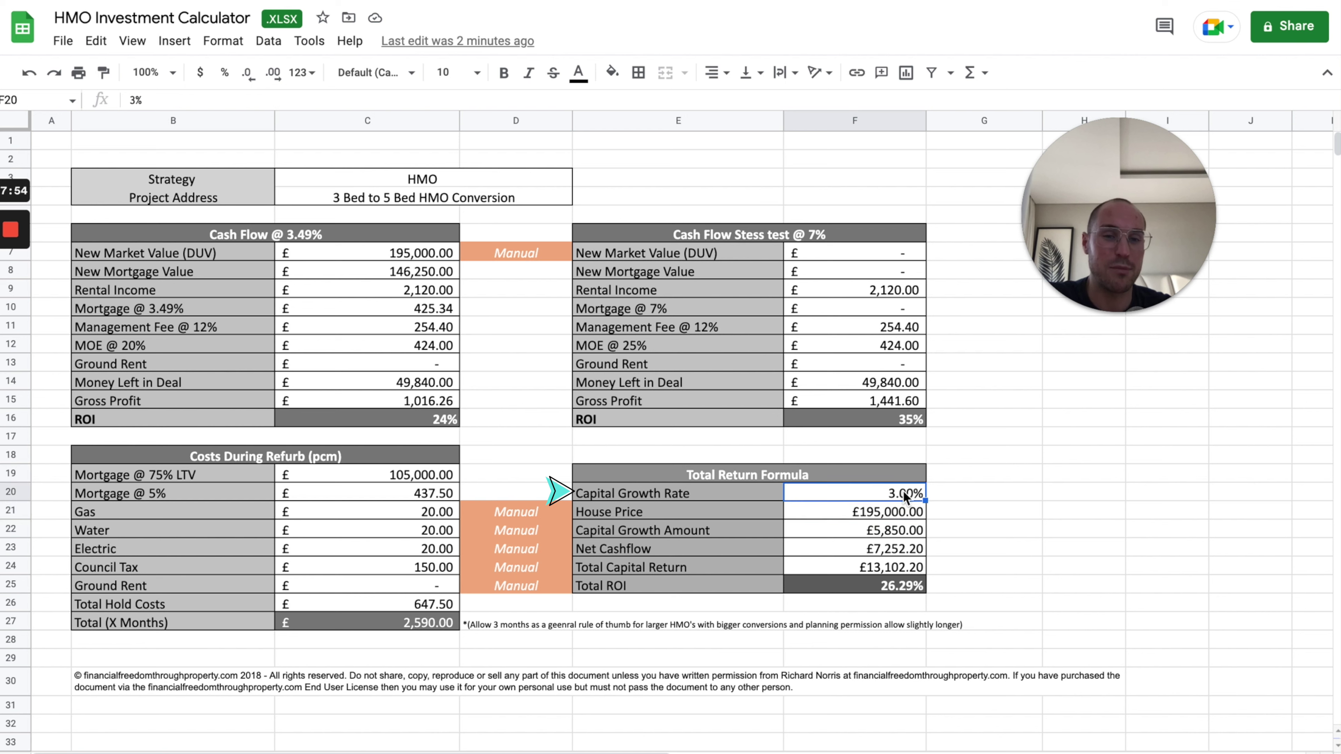
click(903, 512)
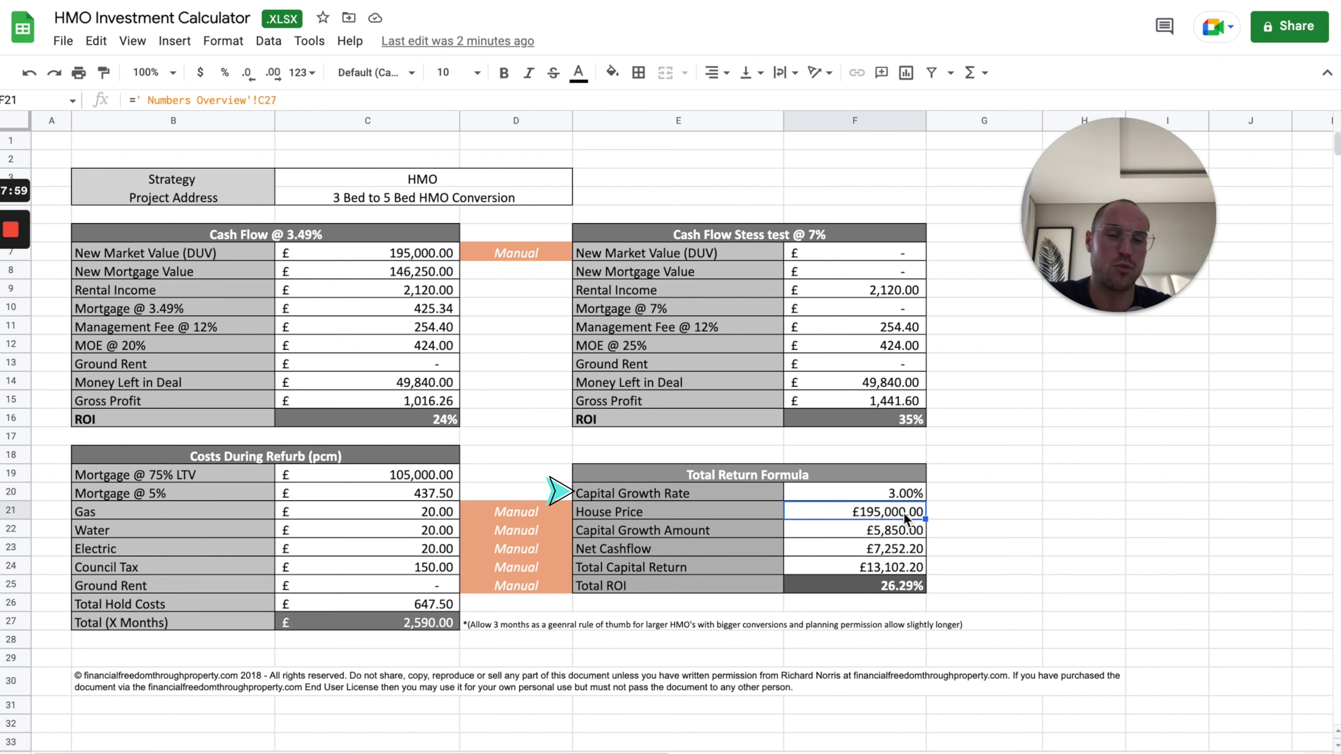
click(903, 530)
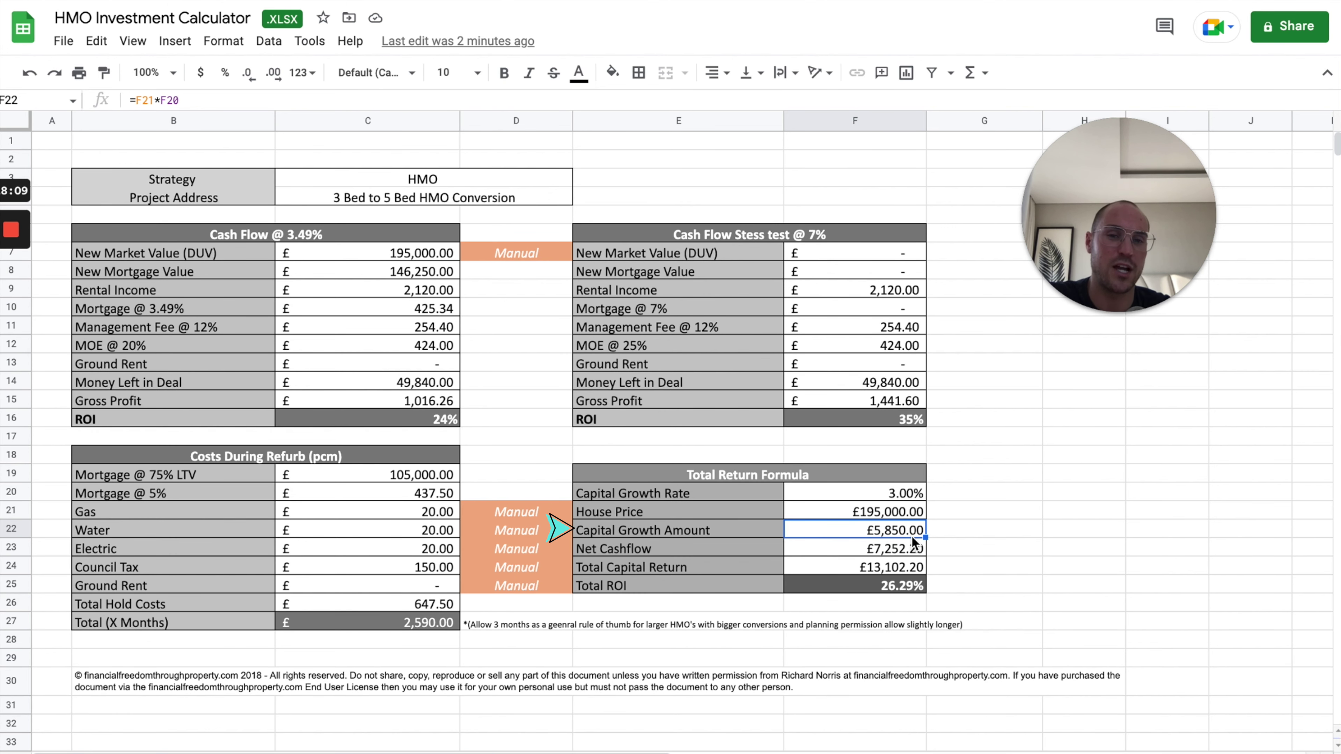
click(912, 551)
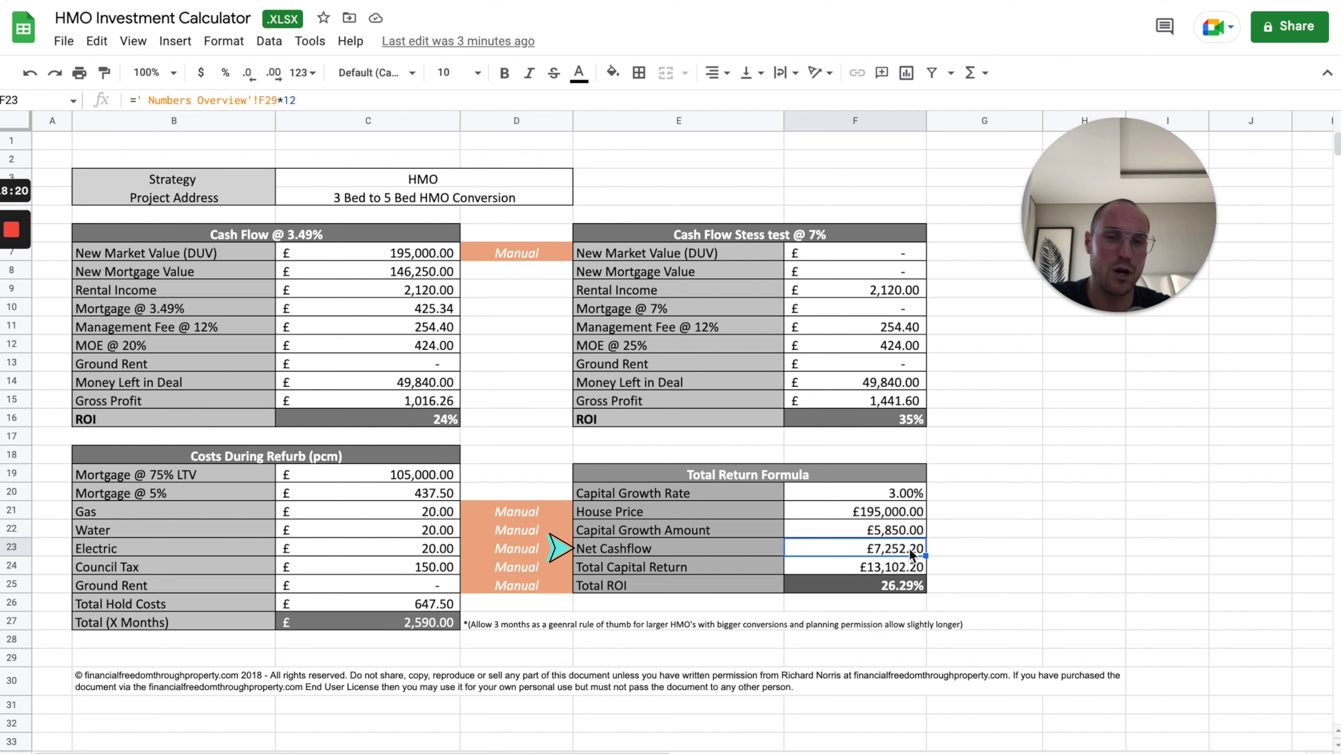
Cross-check the 6.0% Gross Profit, then review the Total Capital Return and Total ROI formulas.
click(574, 750)
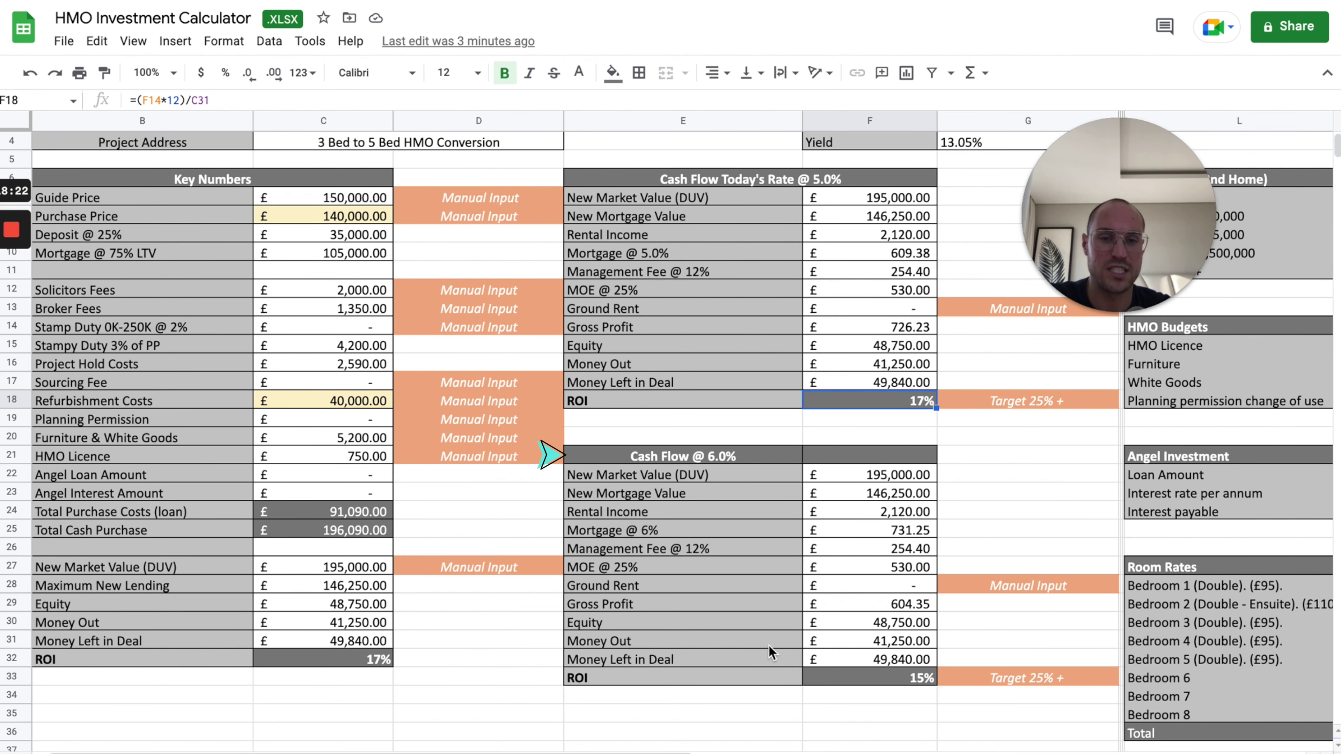
click(882, 610)
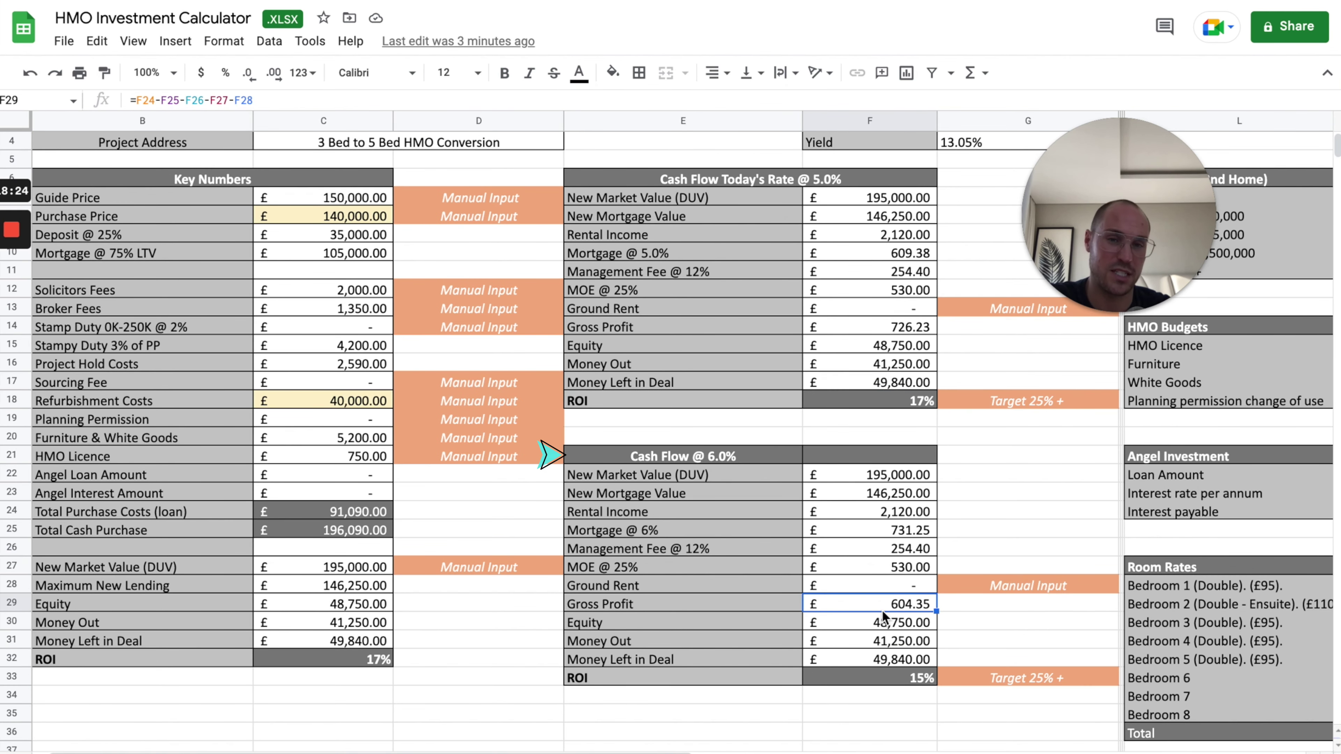
click(659, 750)
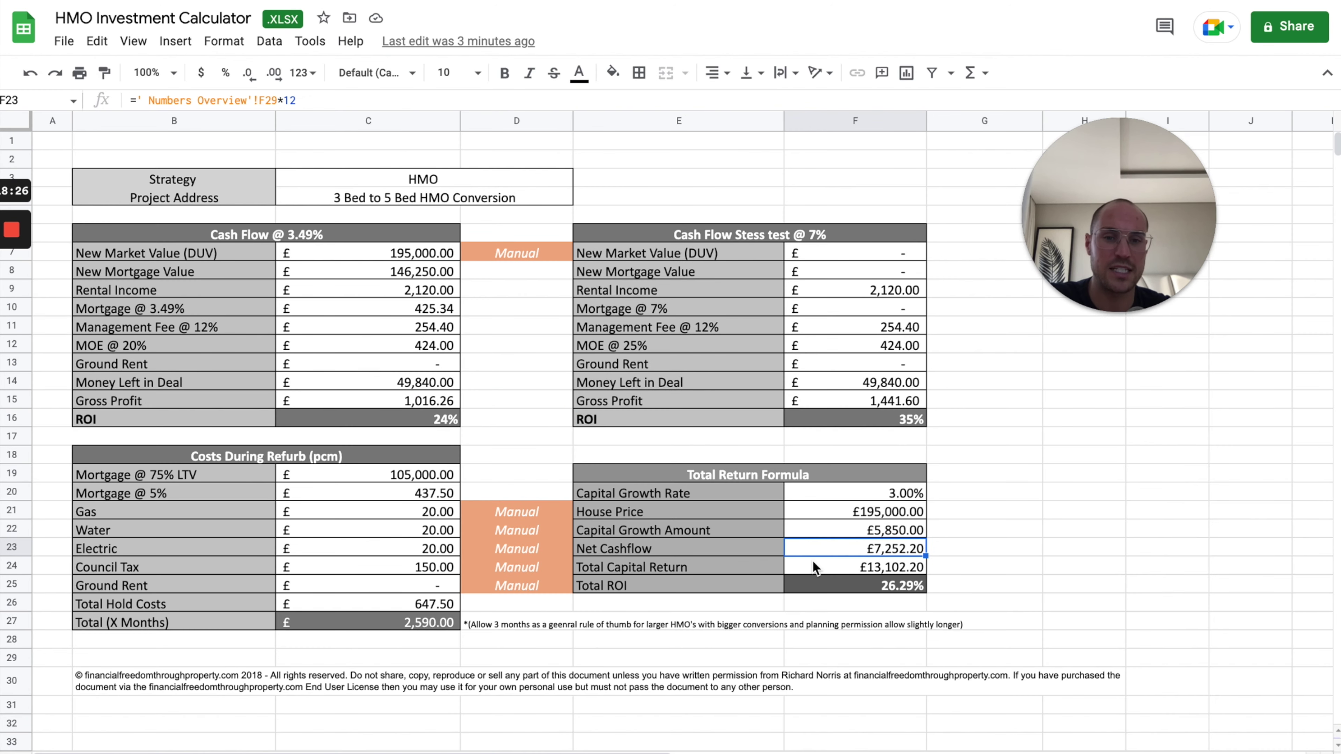
click(873, 565)
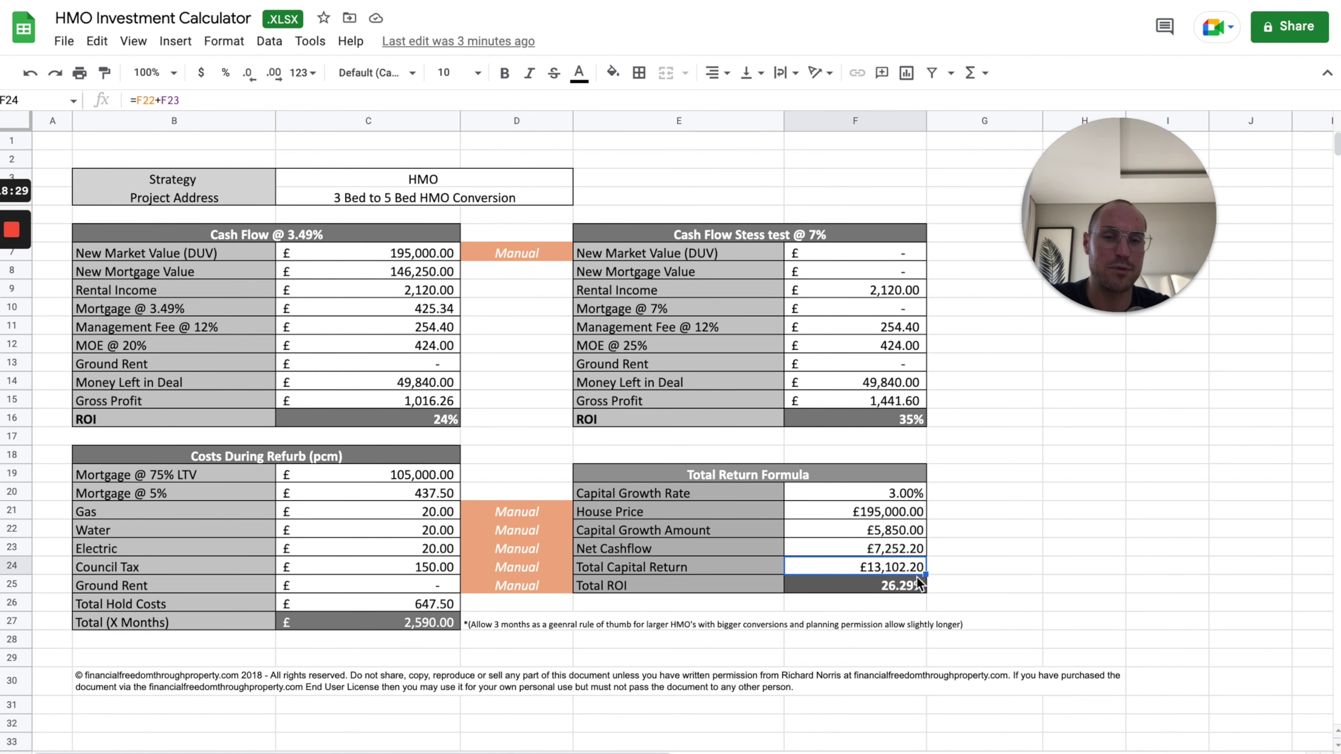
click(913, 549)
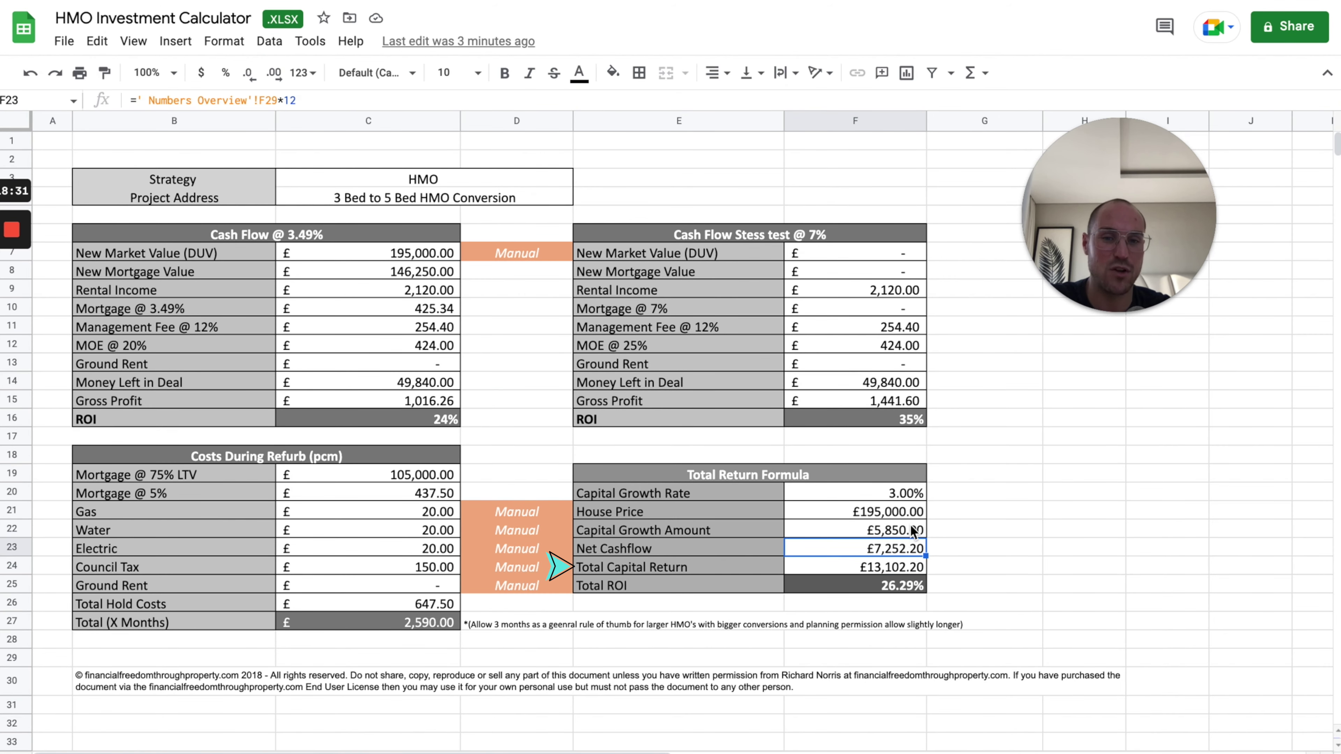
click(913, 529)
click(909, 568)
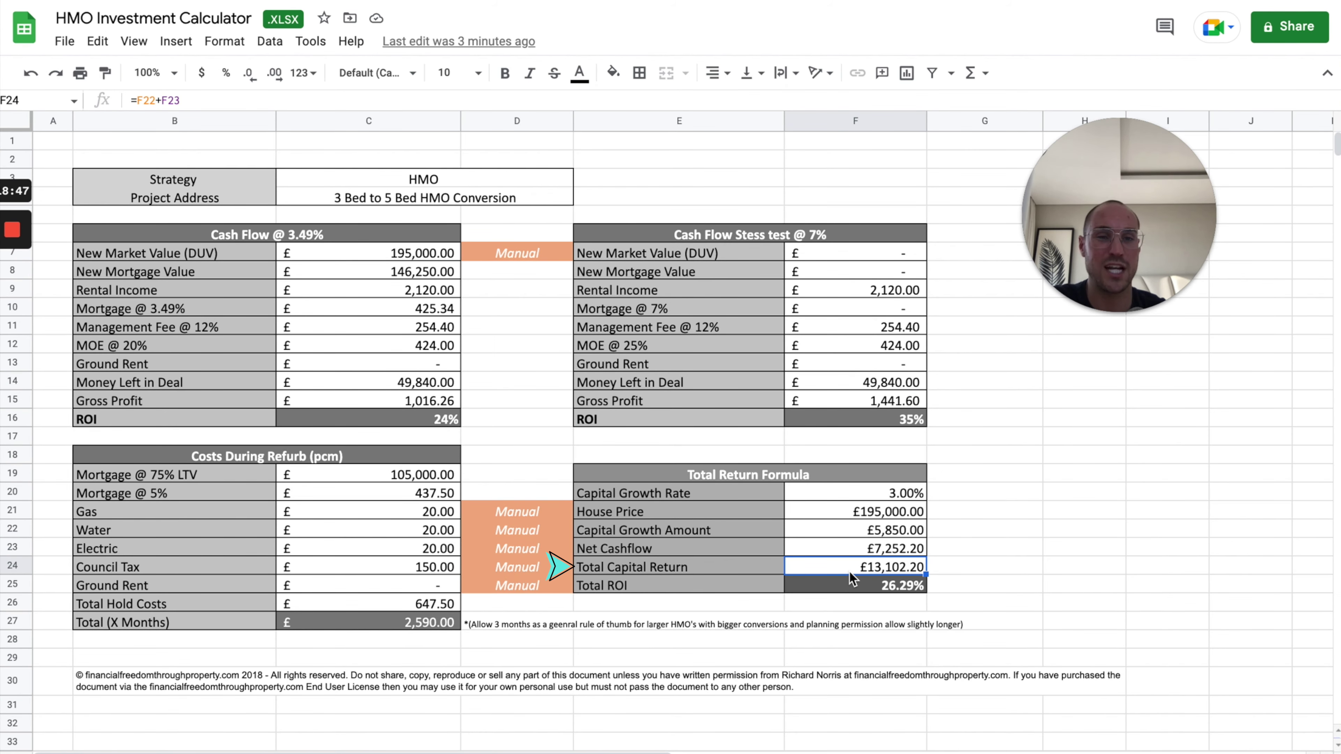
click(853, 585)
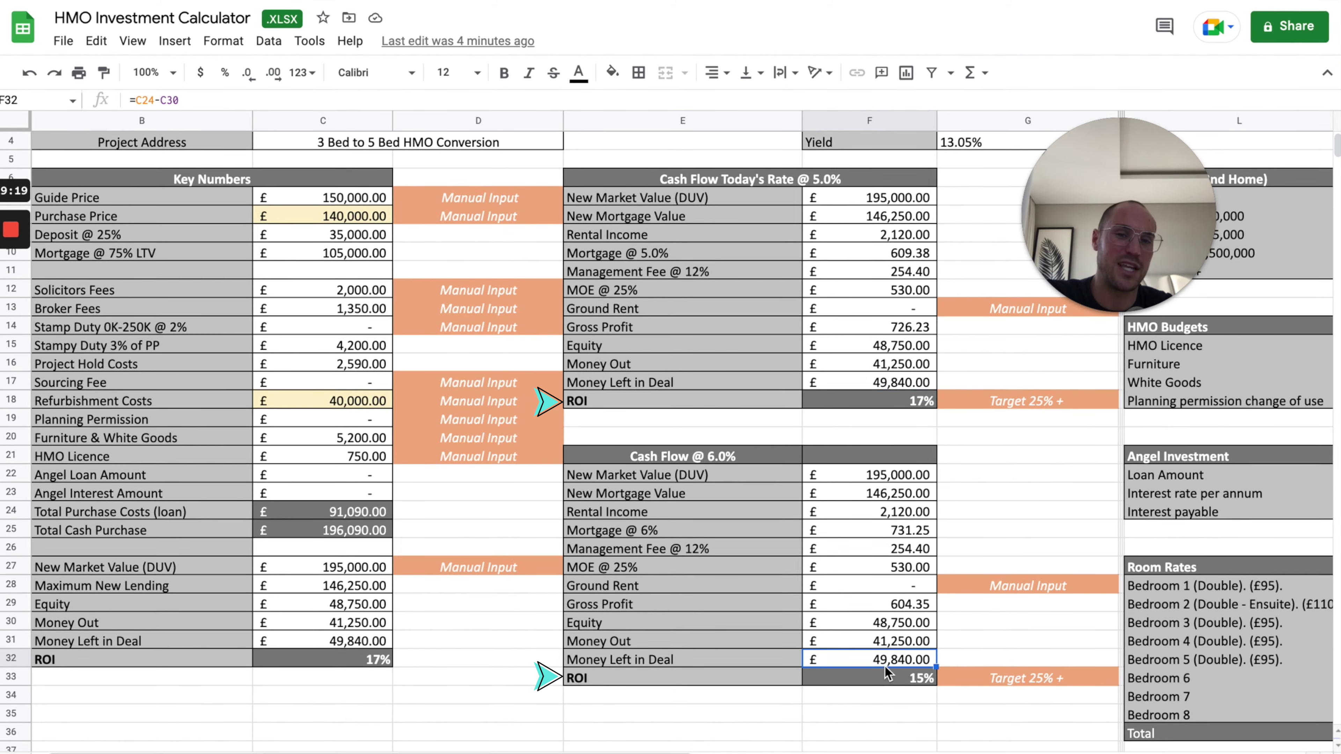
click(893, 400)
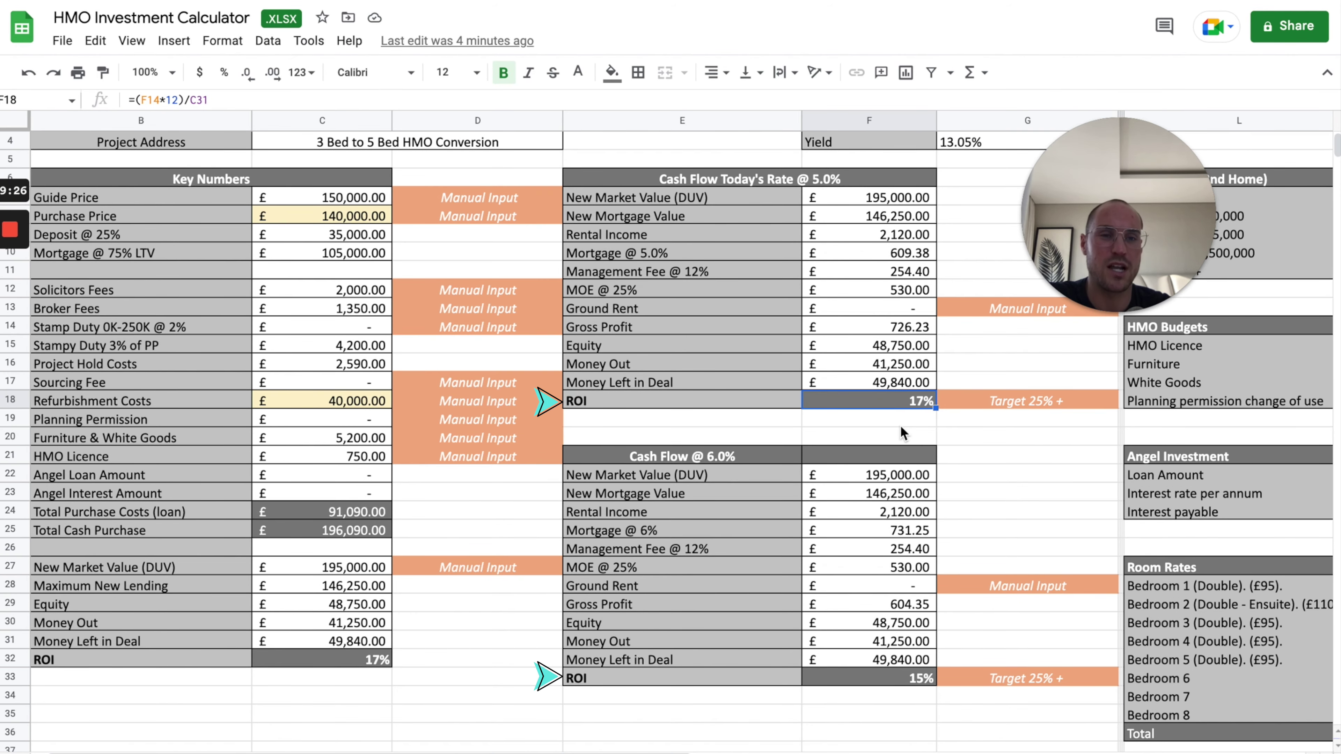
scroll(900, 426, up, 3)
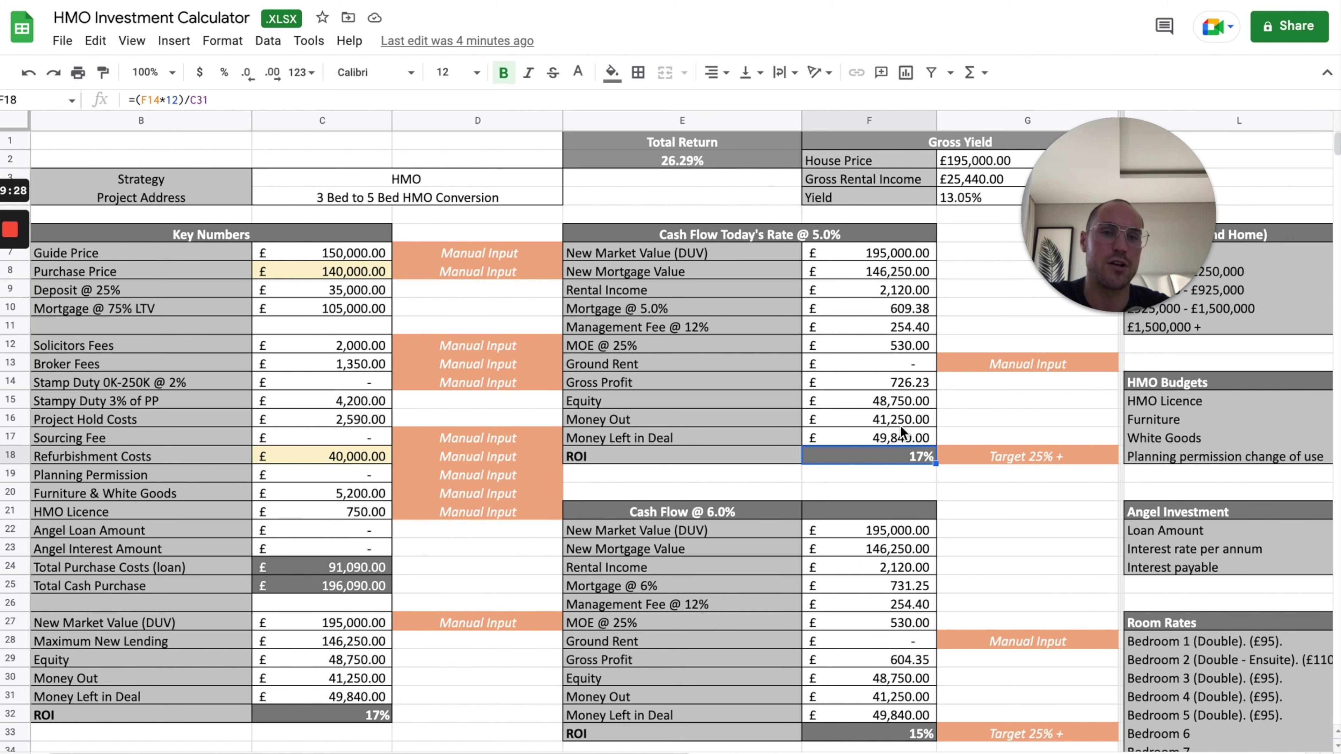
scroll(900, 426, down, 1)
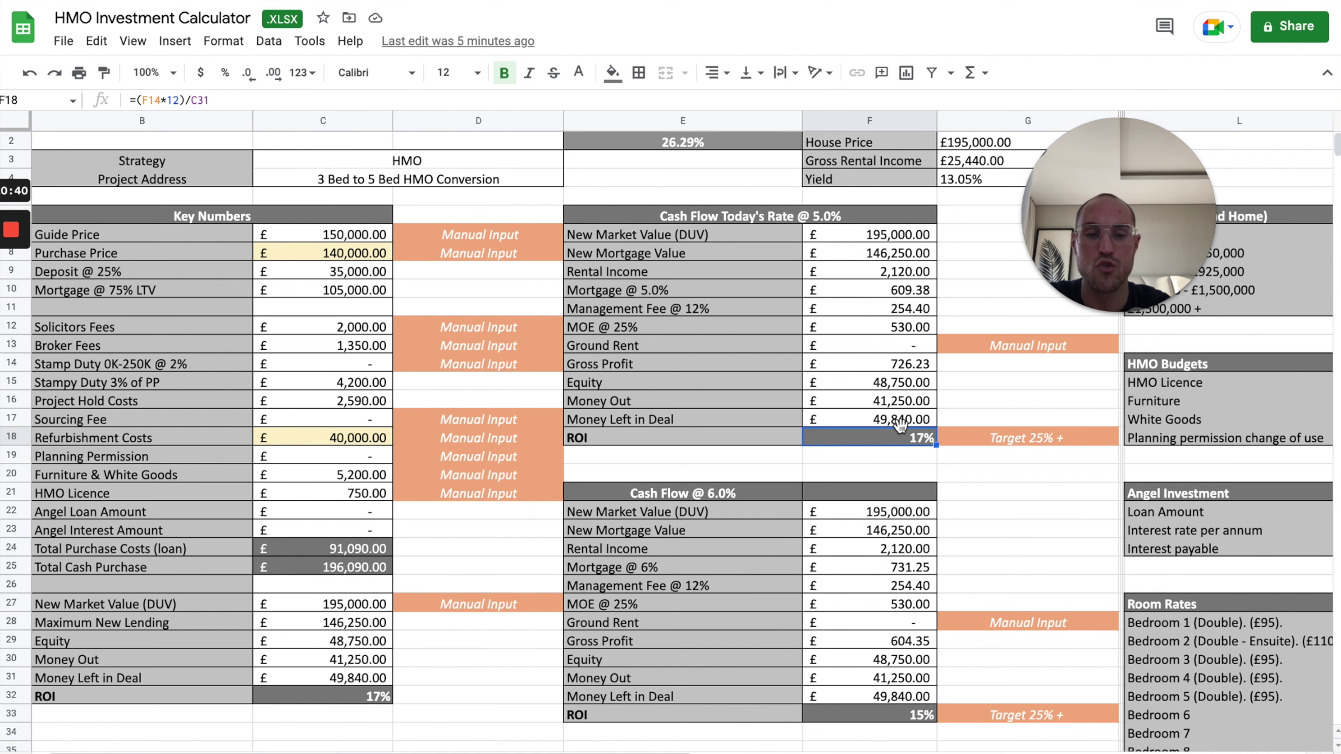
key(XF86MonBrightnessDown)
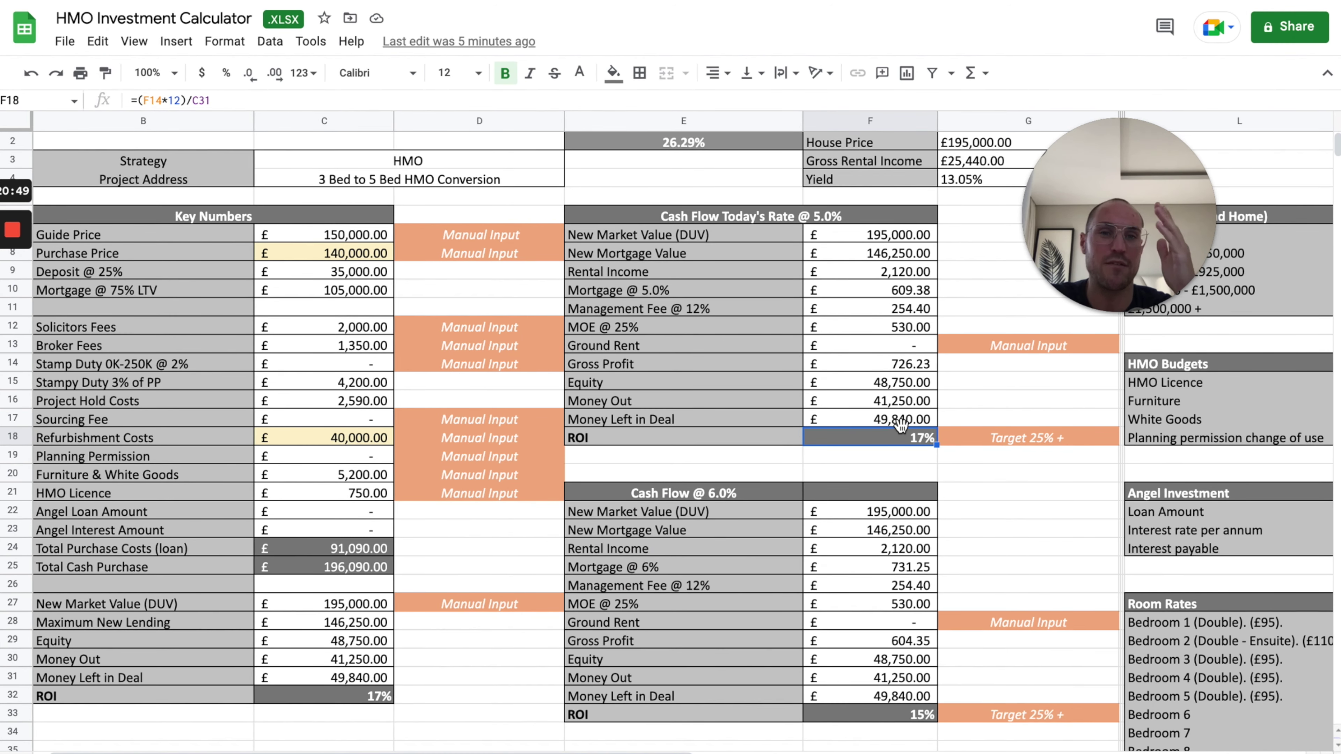
key(ctrl+shift+Page_Down)
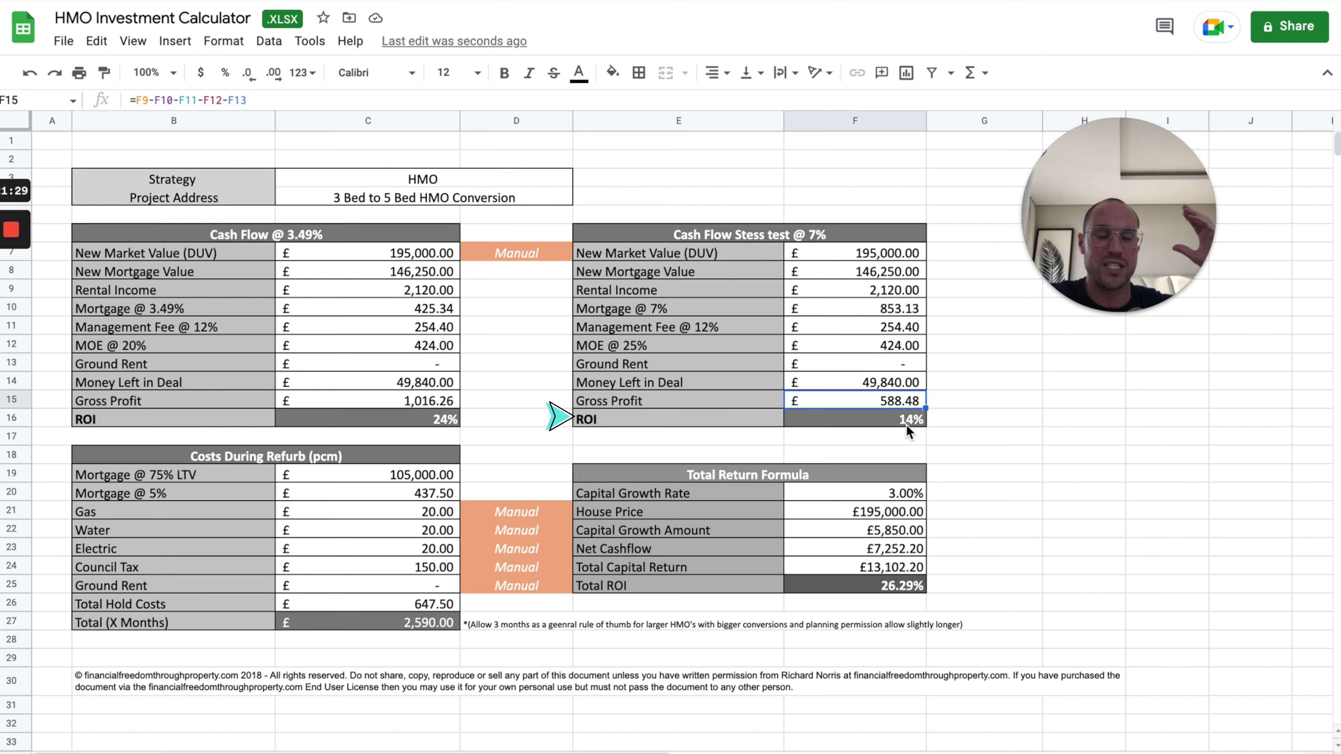
Raise the F10 stress-test mortgage rate from 7% to 10%, then review stress-test Gross Profit and ROI.
click(862, 308)
click(182, 99)
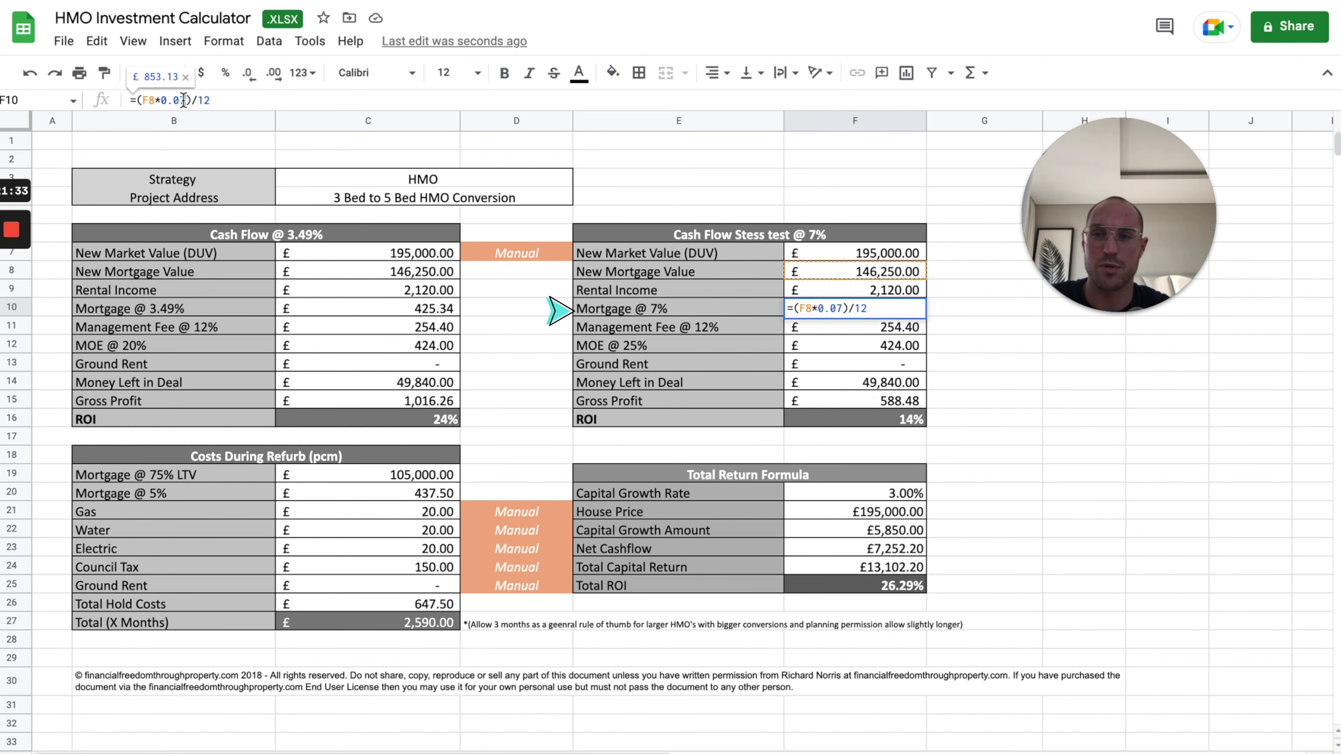
key(BackSpace)
key(BackSpace)
text(1)
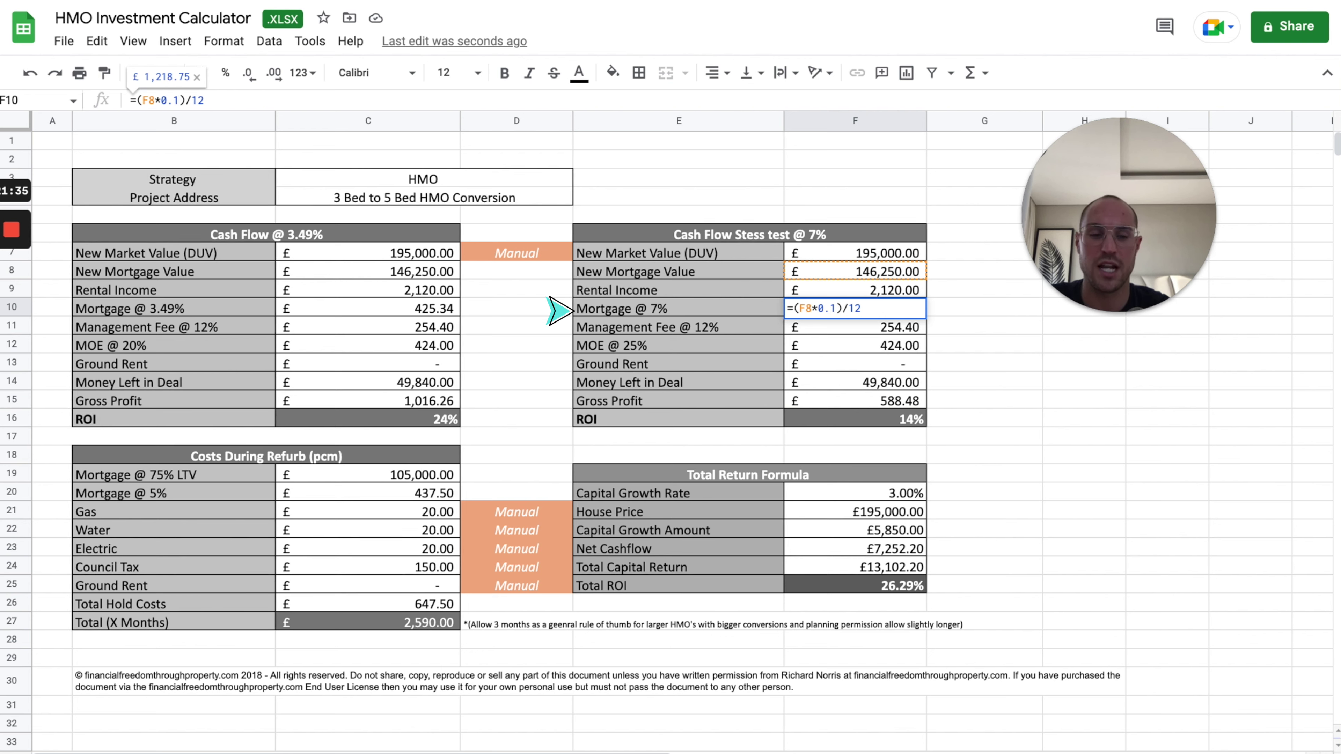
key(Return)
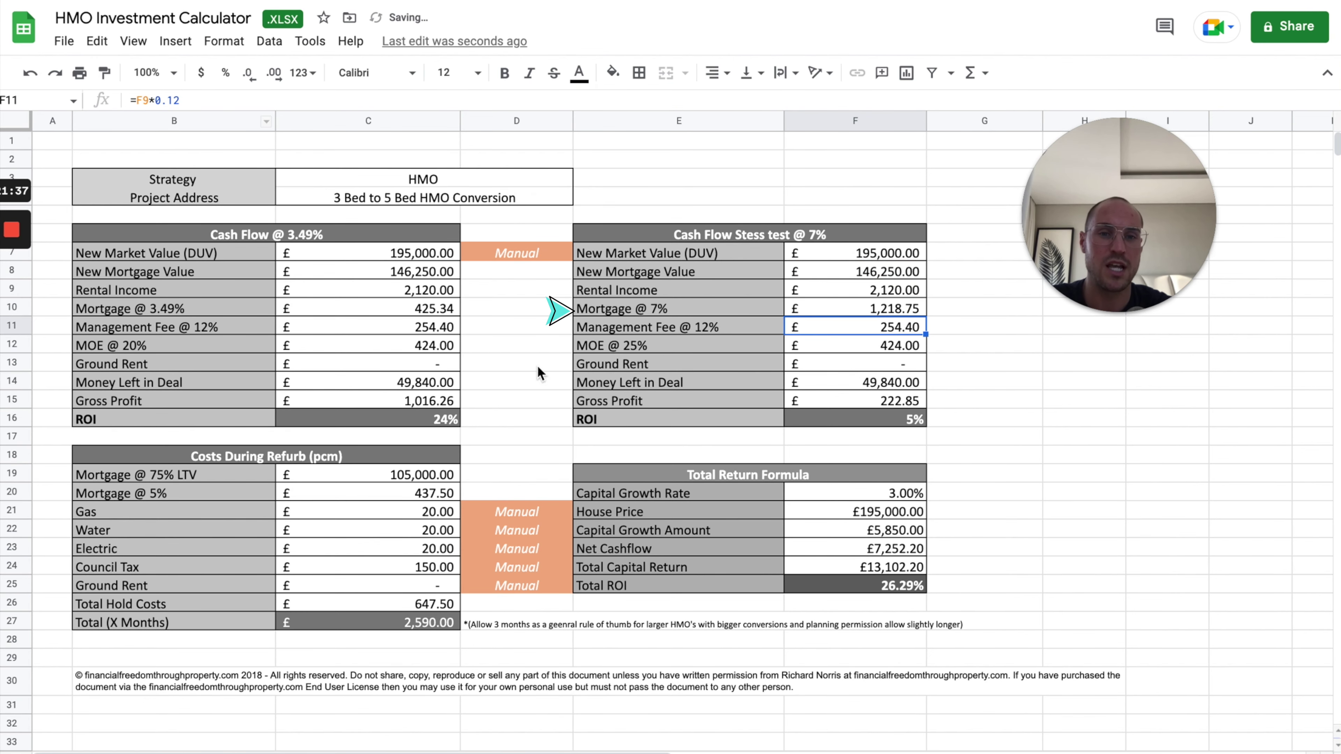
click(855, 401)
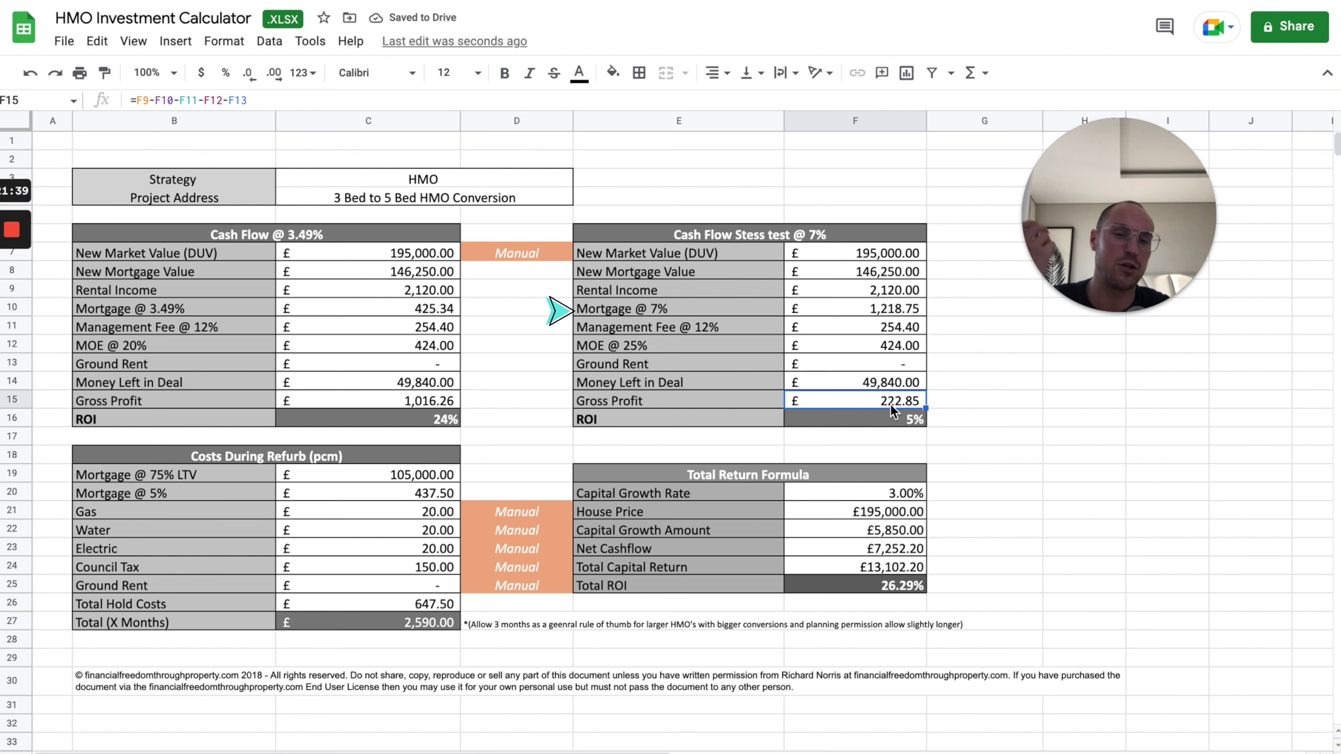
click(891, 420)
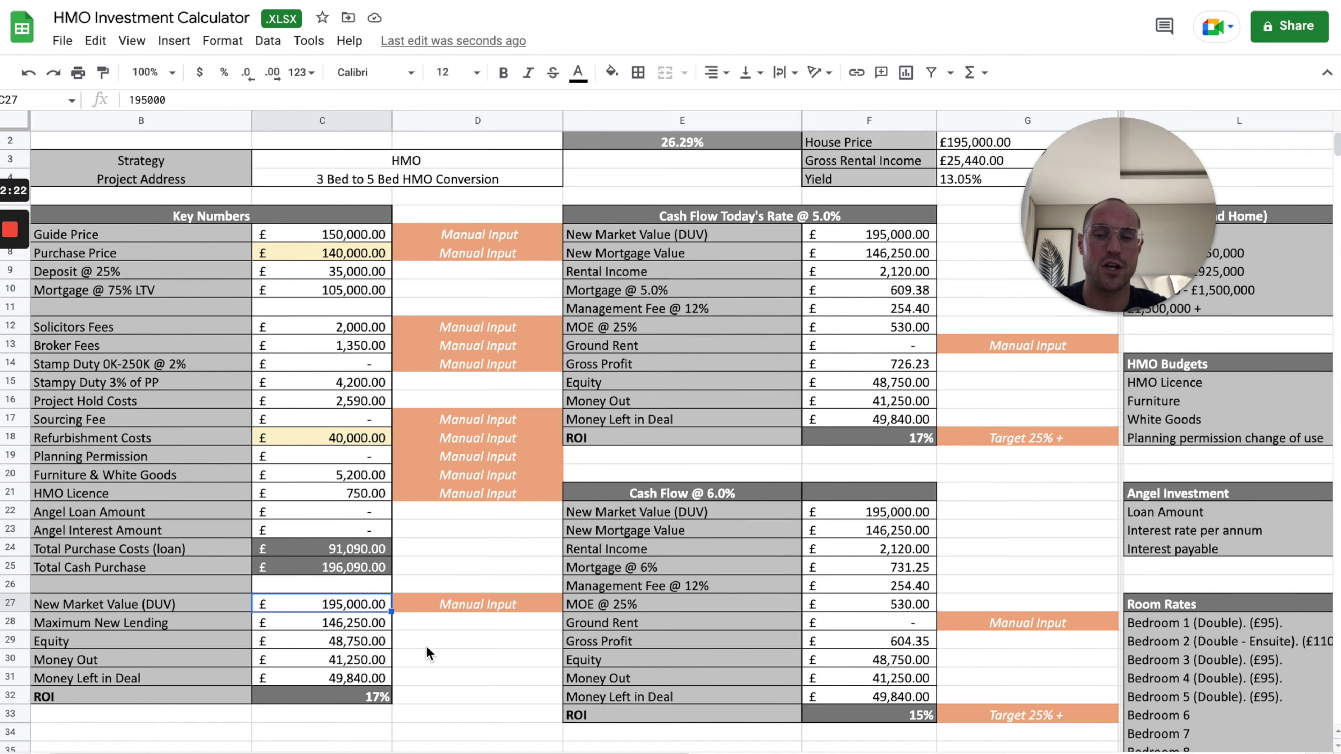
Set New Market Value to £299,950 and check the new mortgage and today's-rate Gross Profit.
text(299,95)
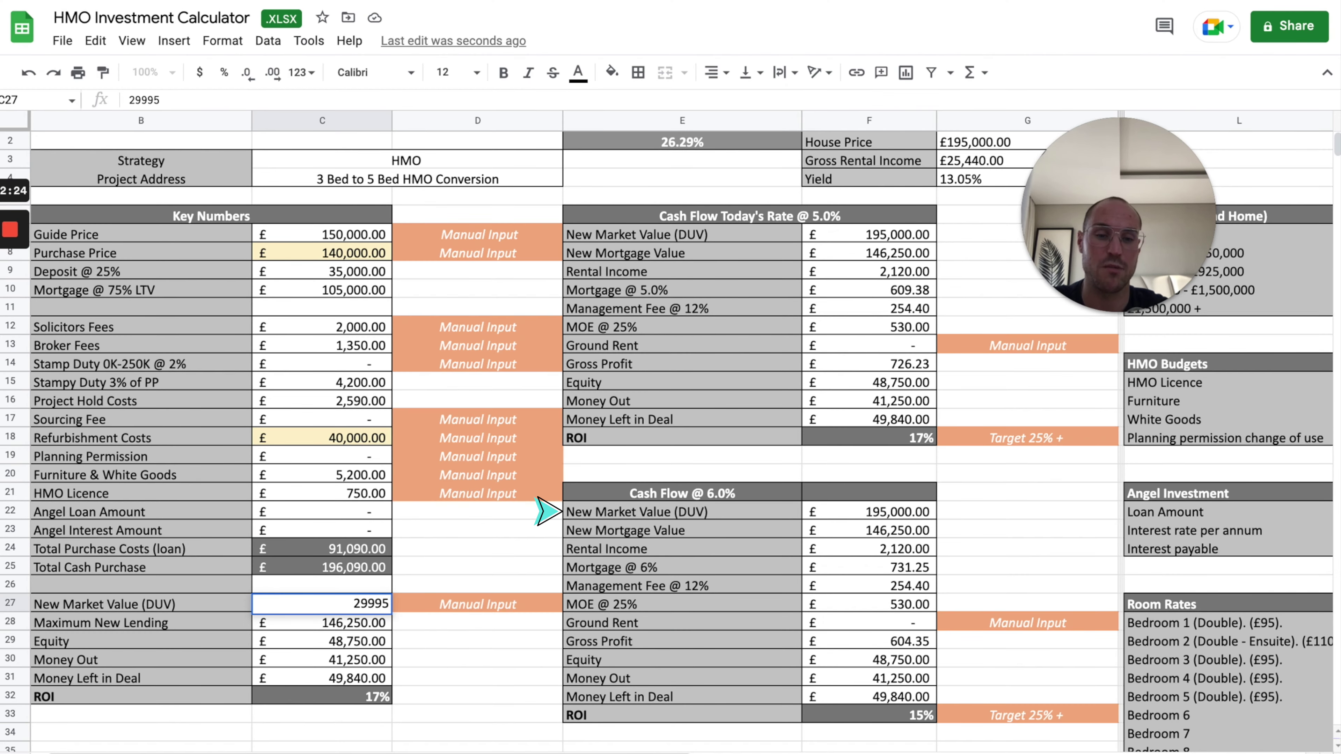
text(0)
key(Return)
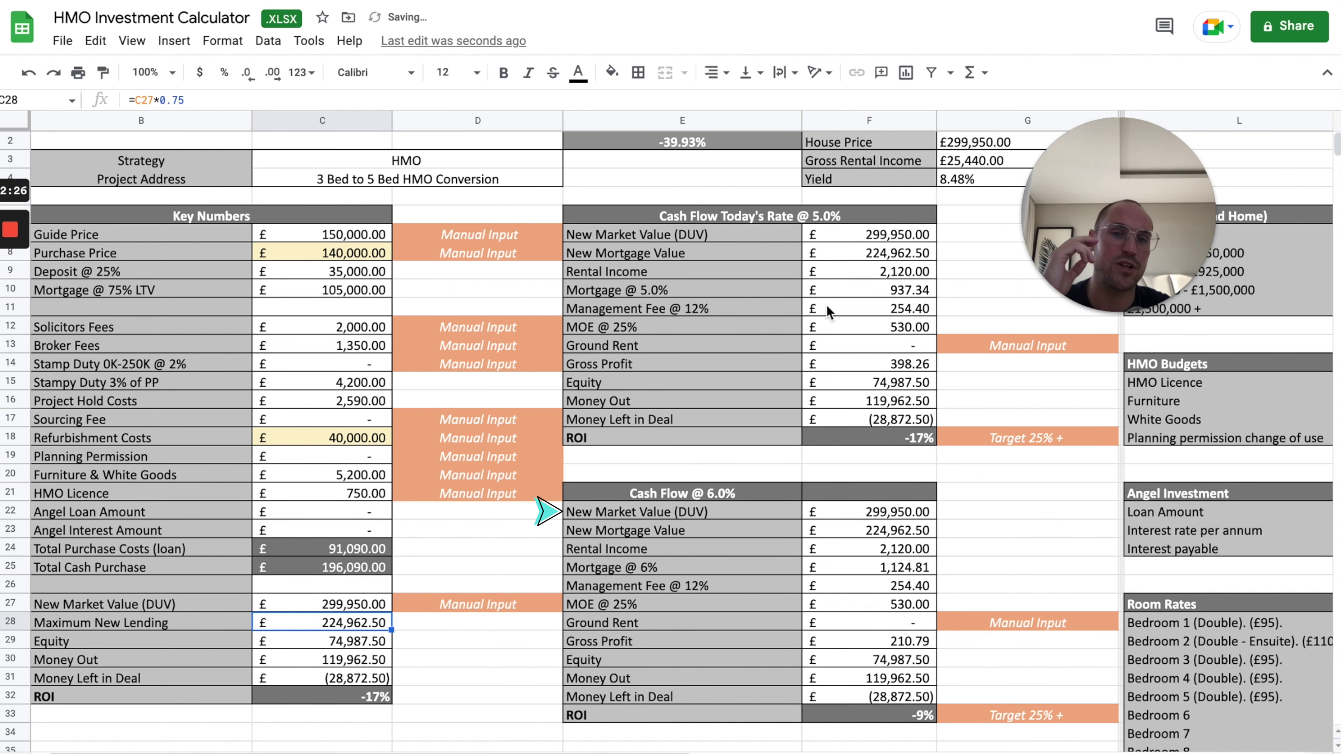
click(895, 258)
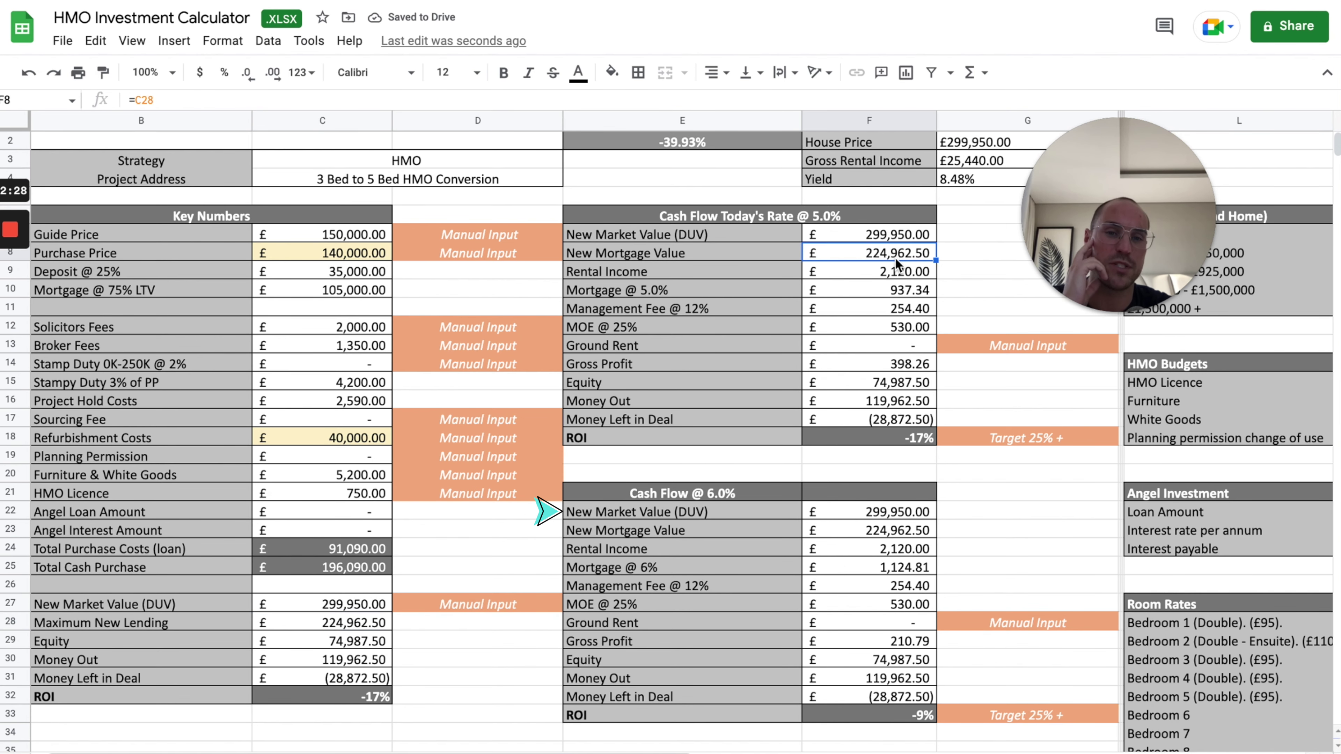
click(899, 366)
Review Gross Profit, Money Out, Money Left in Deal and Total Purchase Costs formulas.
click(902, 640)
click(905, 689)
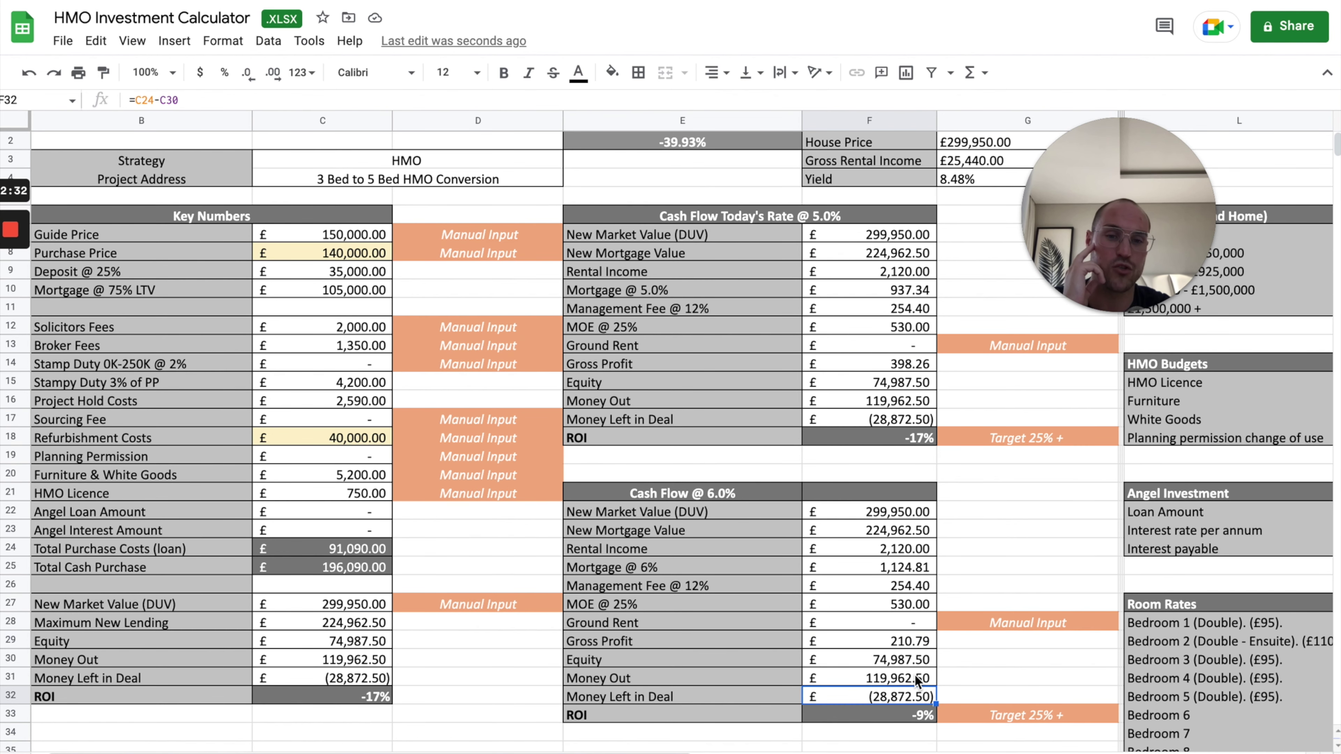
click(913, 675)
click(910, 696)
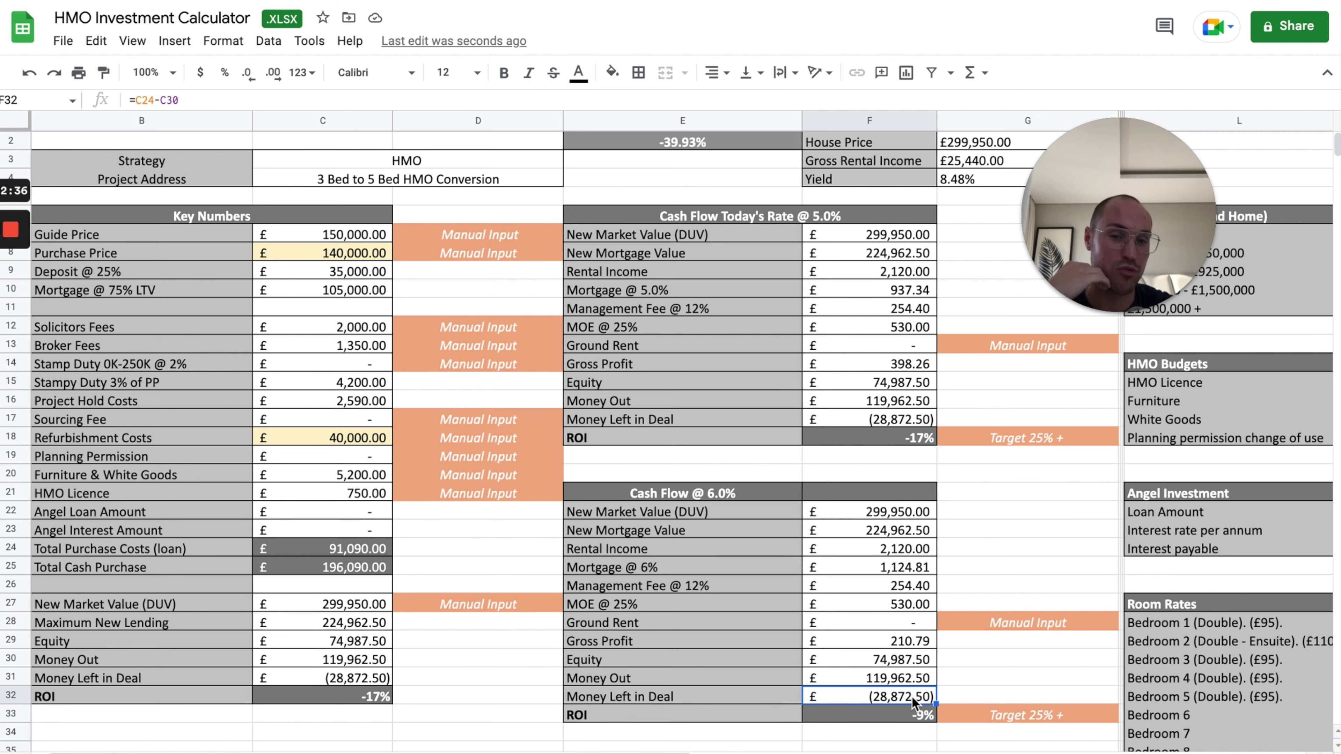
click(381, 546)
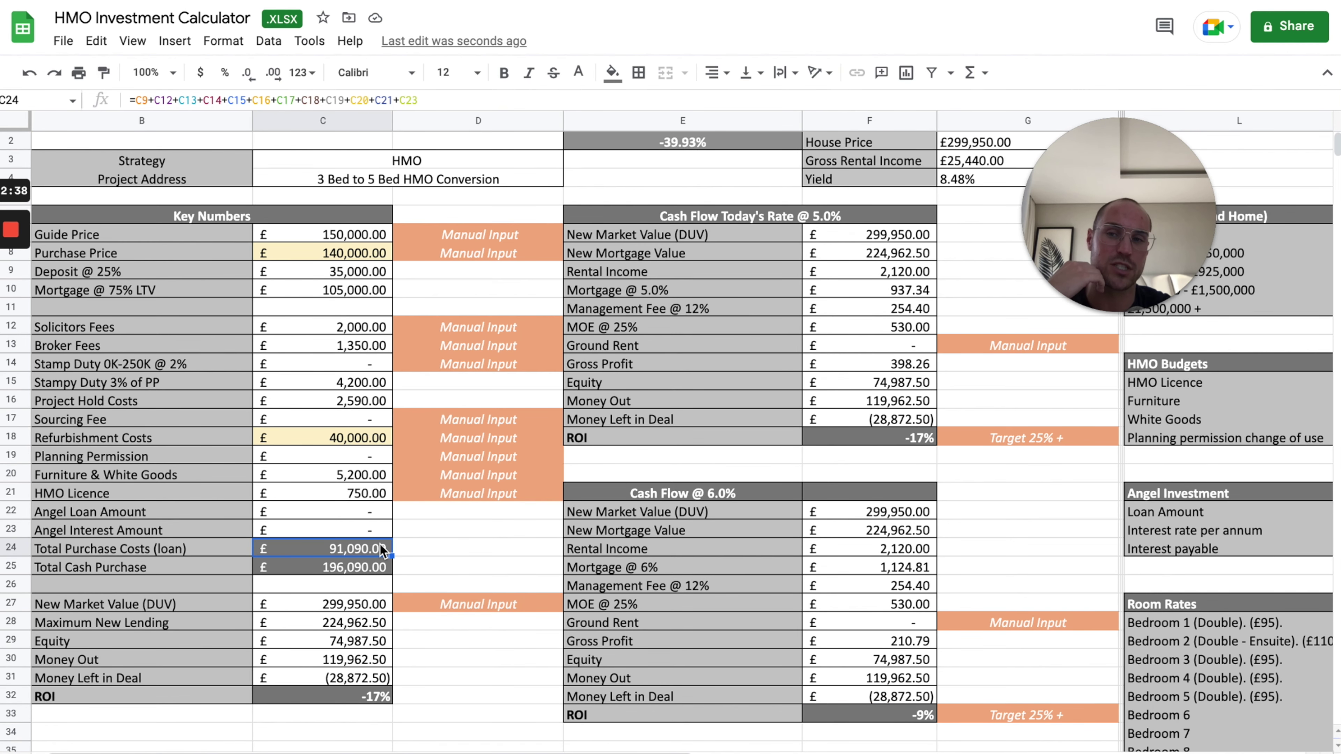
click(887, 679)
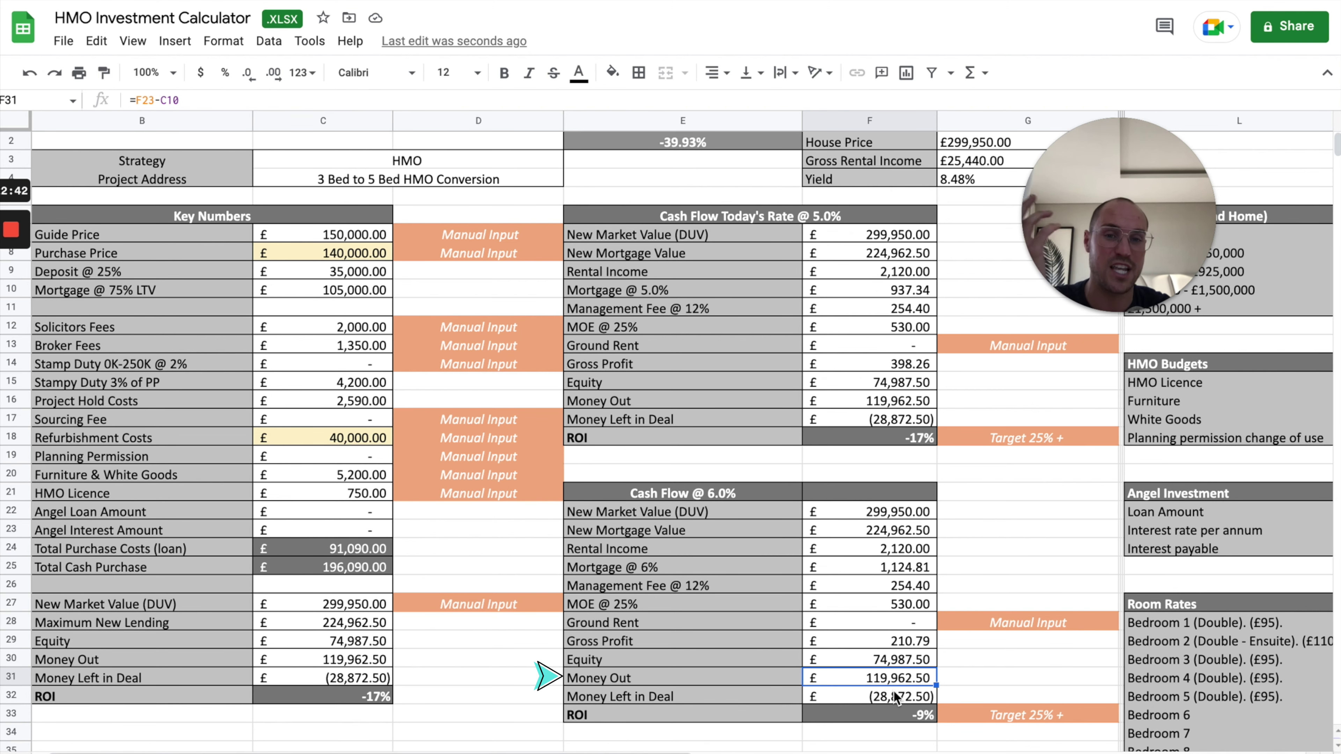
click(907, 641)
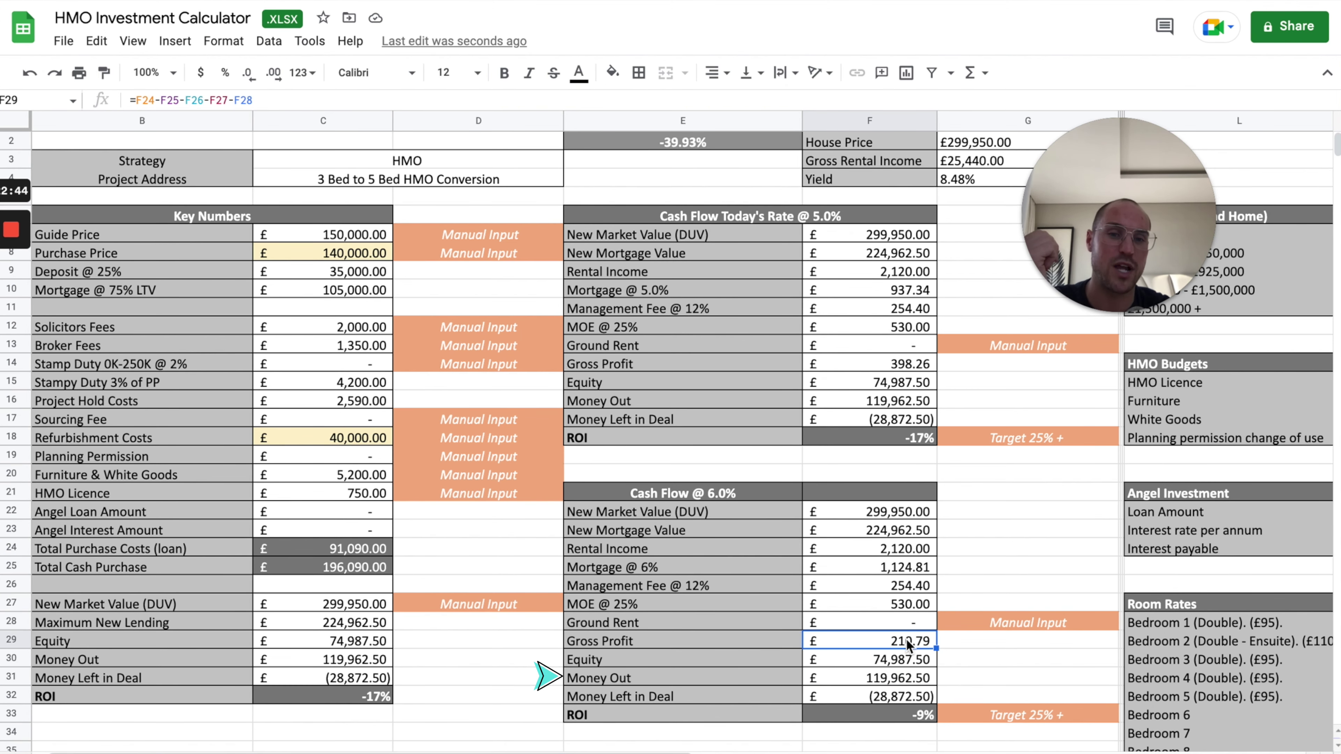
click(913, 367)
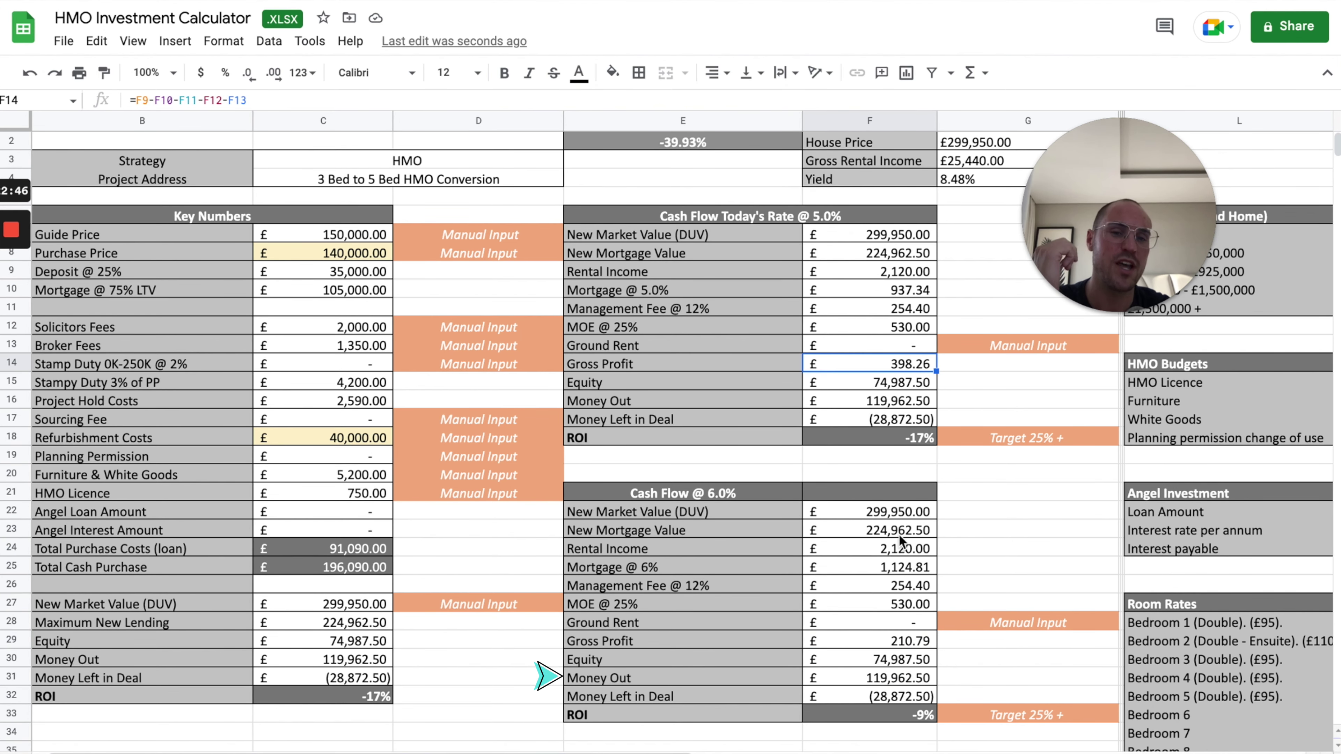
Set Maximum New Lending to =C27*0.5, half the market value.
click(343, 622)
text(=C27*0.5)
key(Return)
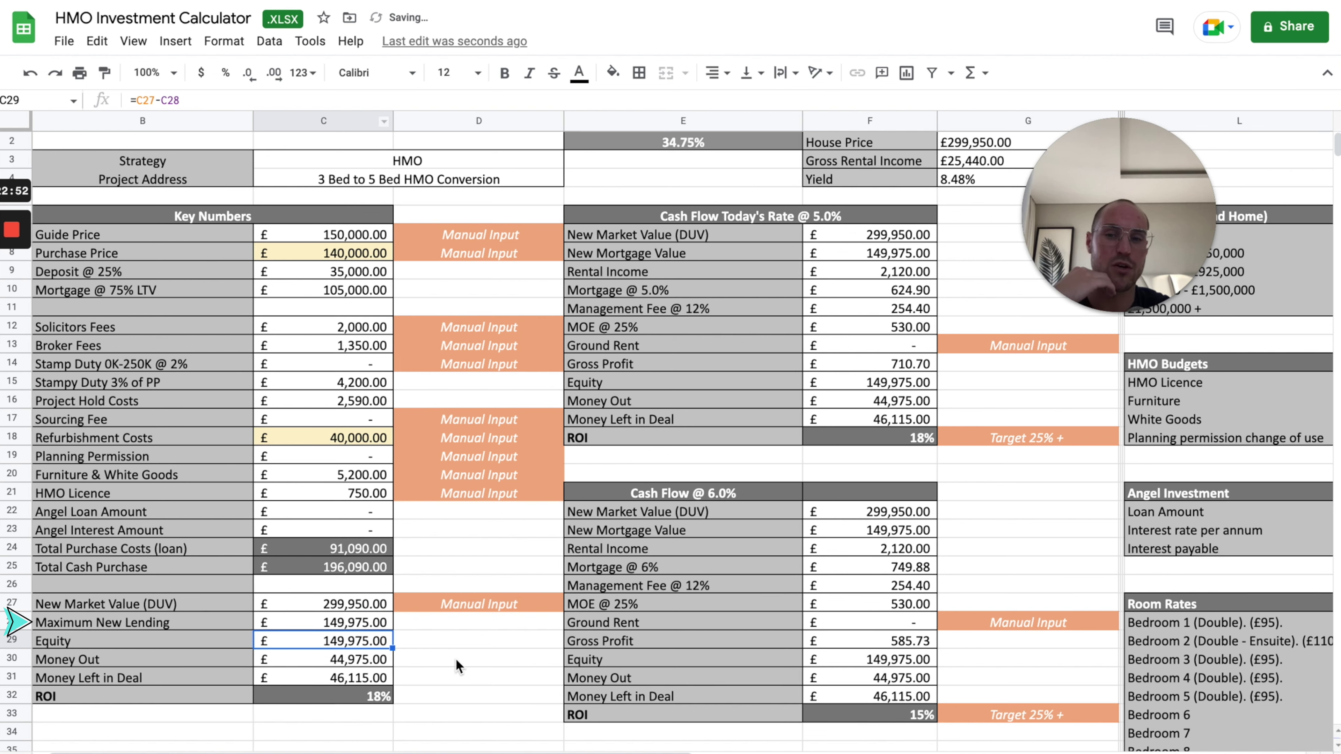
Review ROI, Money Left in Deal, Equity and Gross Profit at today's rate and 6.0%.
click(932, 439)
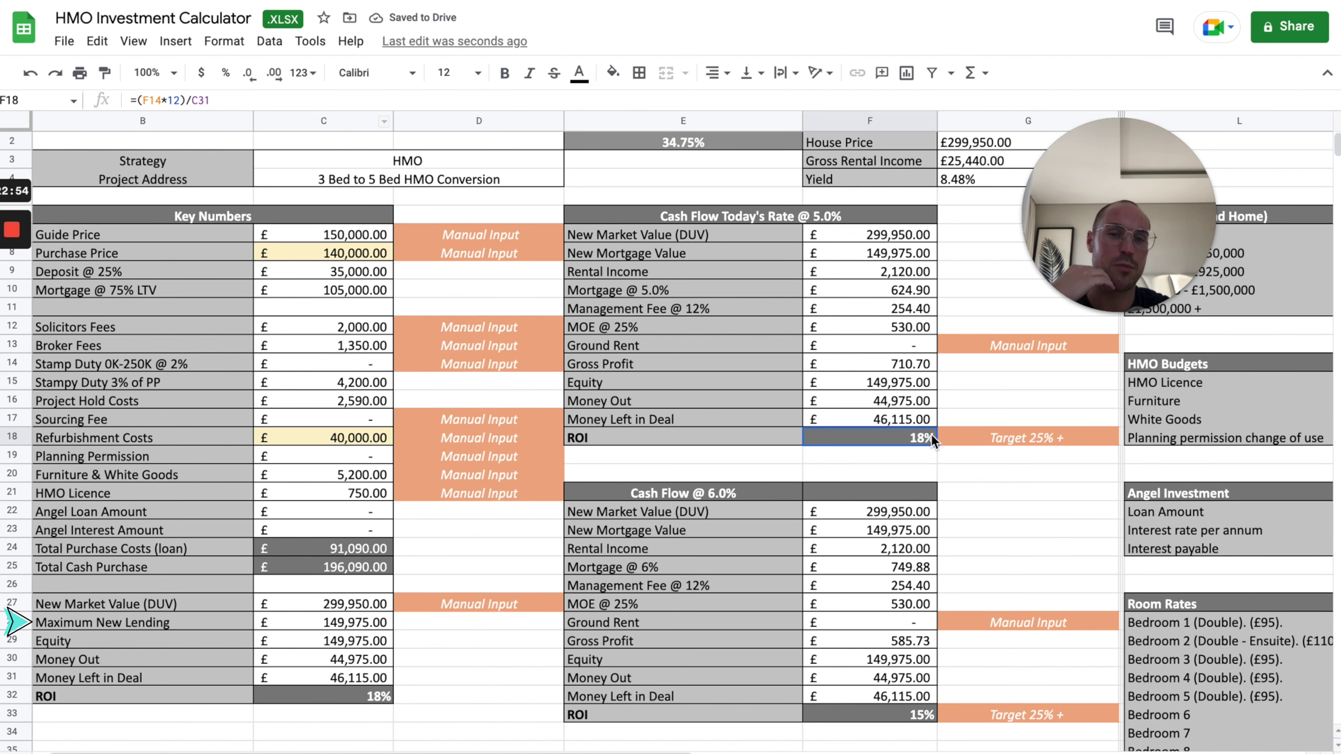
click(911, 420)
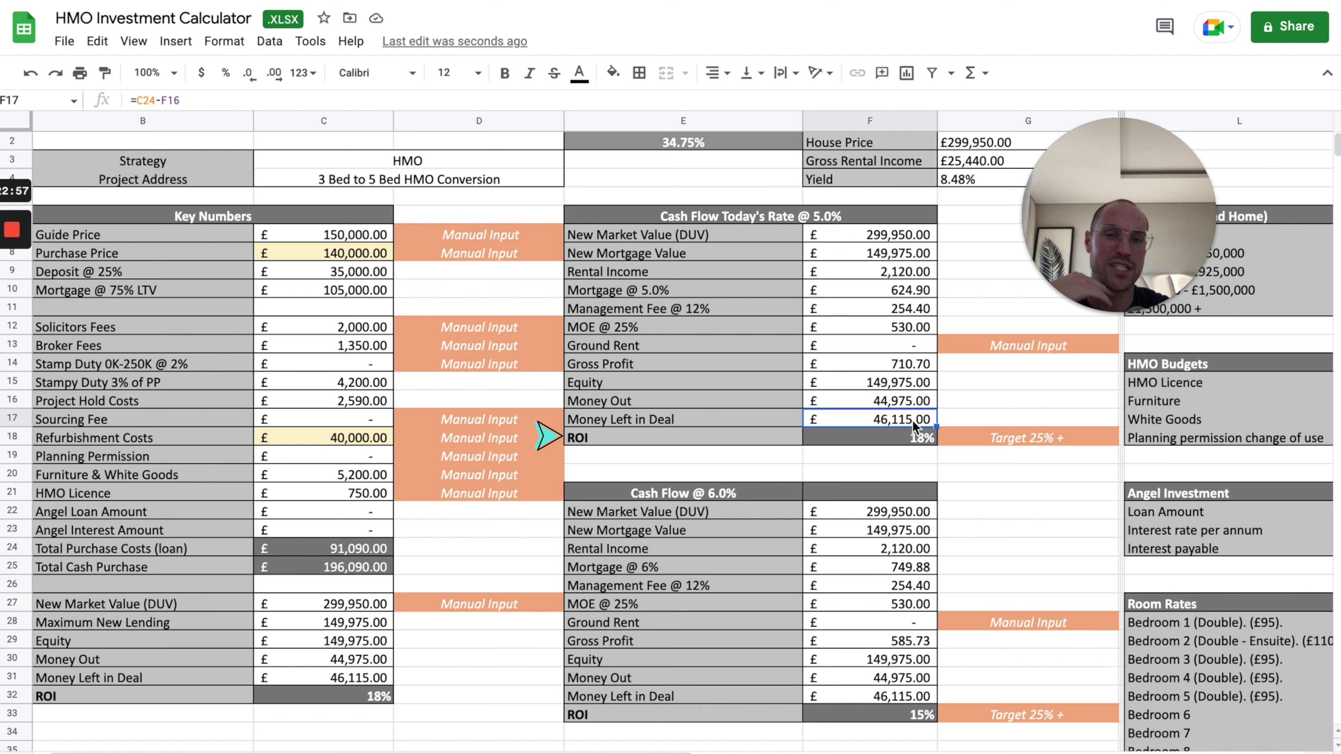
click(382, 641)
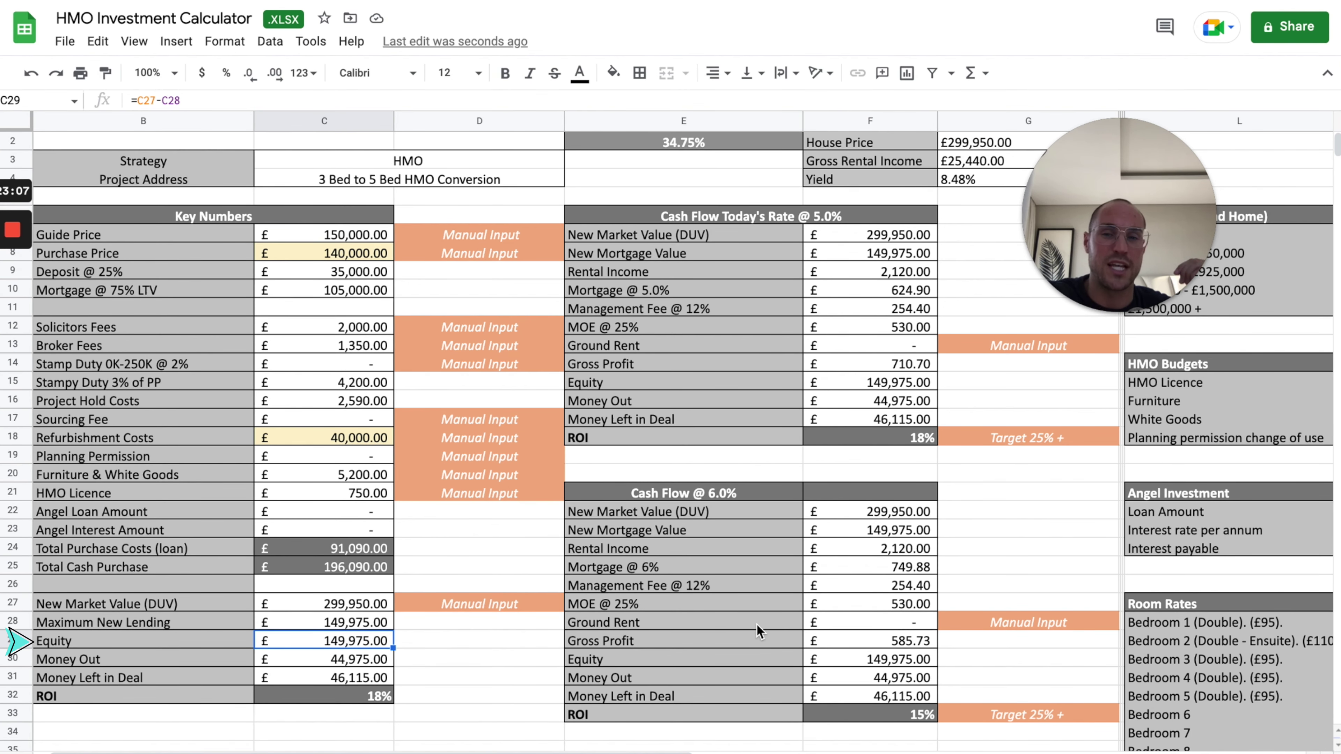
click(887, 364)
click(912, 708)
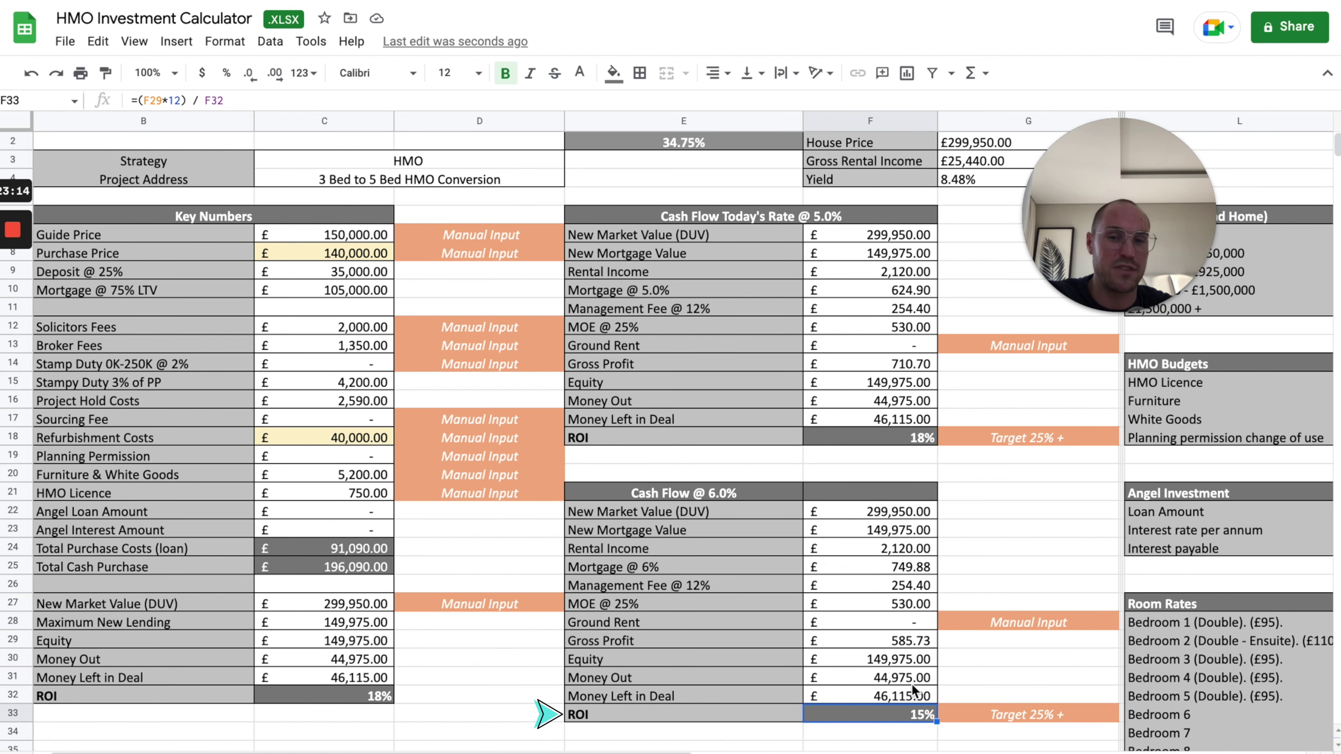
click(912, 644)
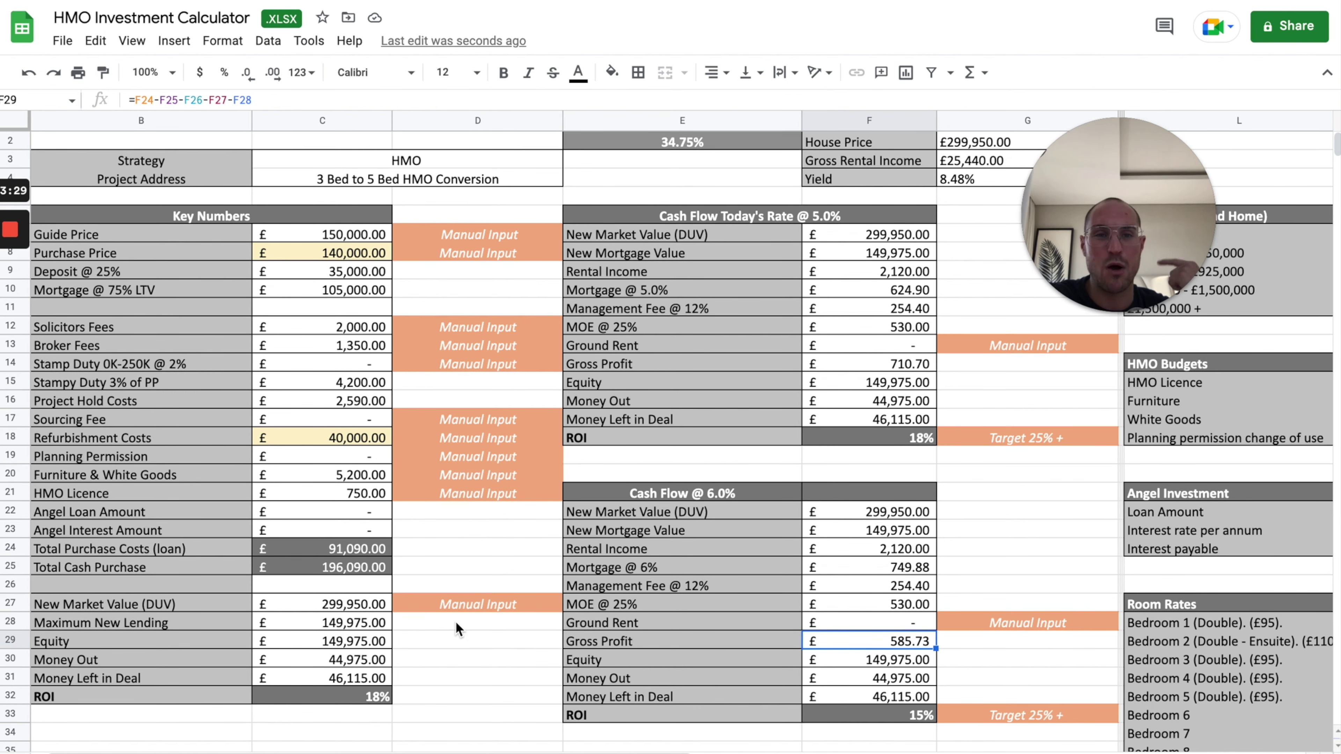
scroll(710, 375, up, 1)
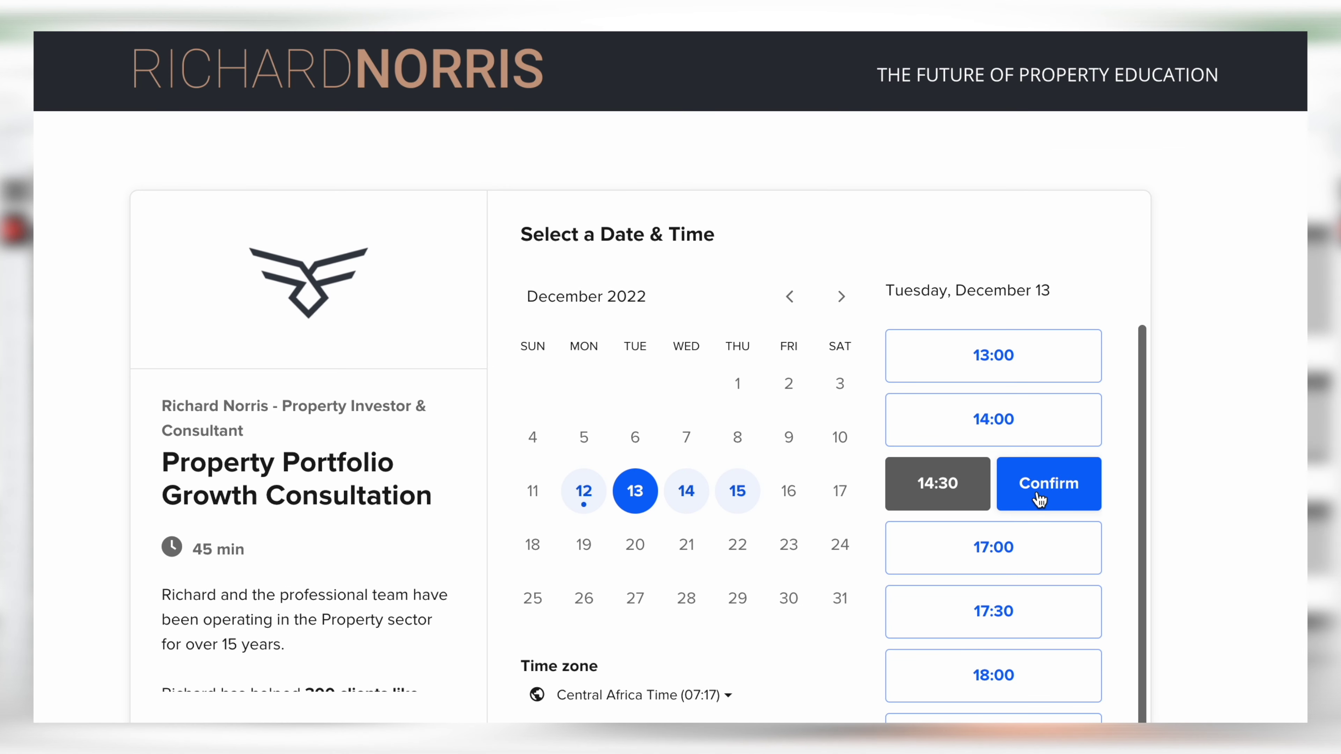
Confirm the 14:30 slot and enter the first name, last name and e-mail address.
click(1039, 499)
text(XXXXX)
key(Tab)
text(XXXXX)
key(Tab)
text(XXX)
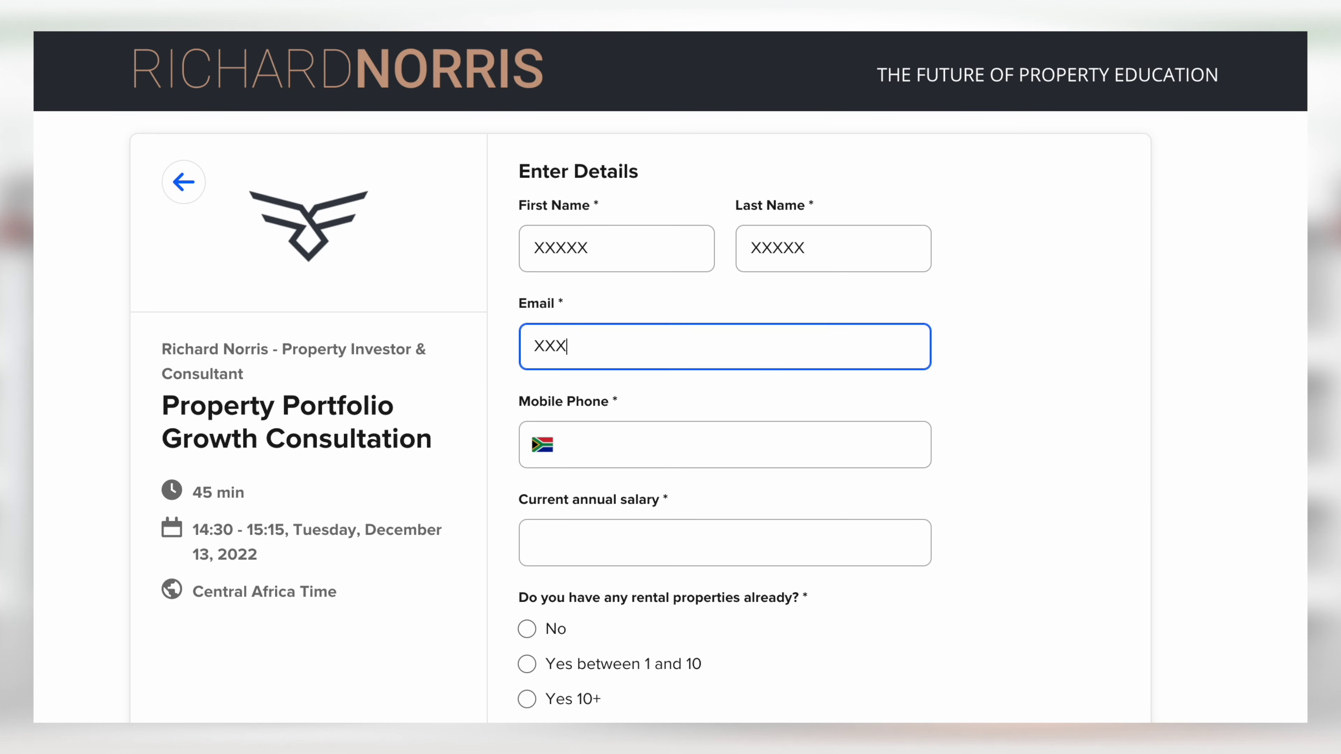
Answer 1–10 rental properties and Cash (£30k to £100k), then describe other resources and help wanted.
click(527, 227)
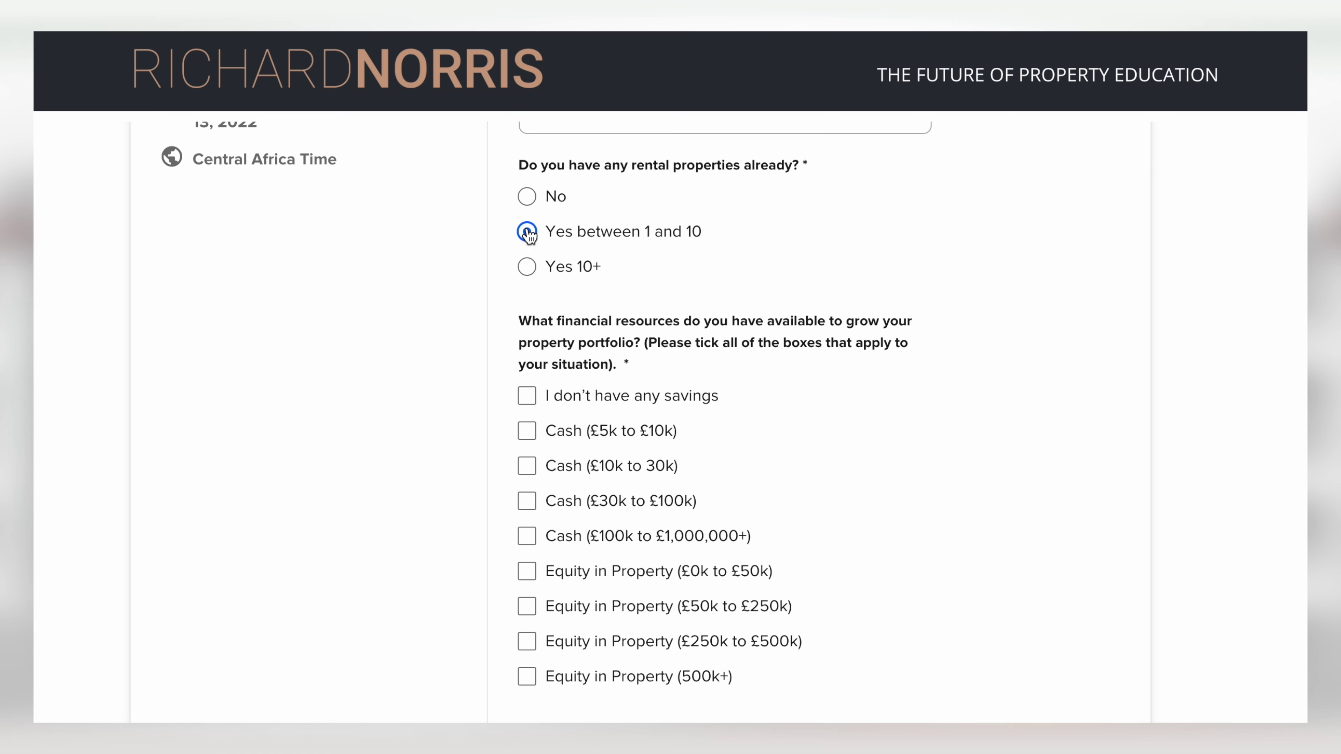
scroll(595, 354, down, 3)
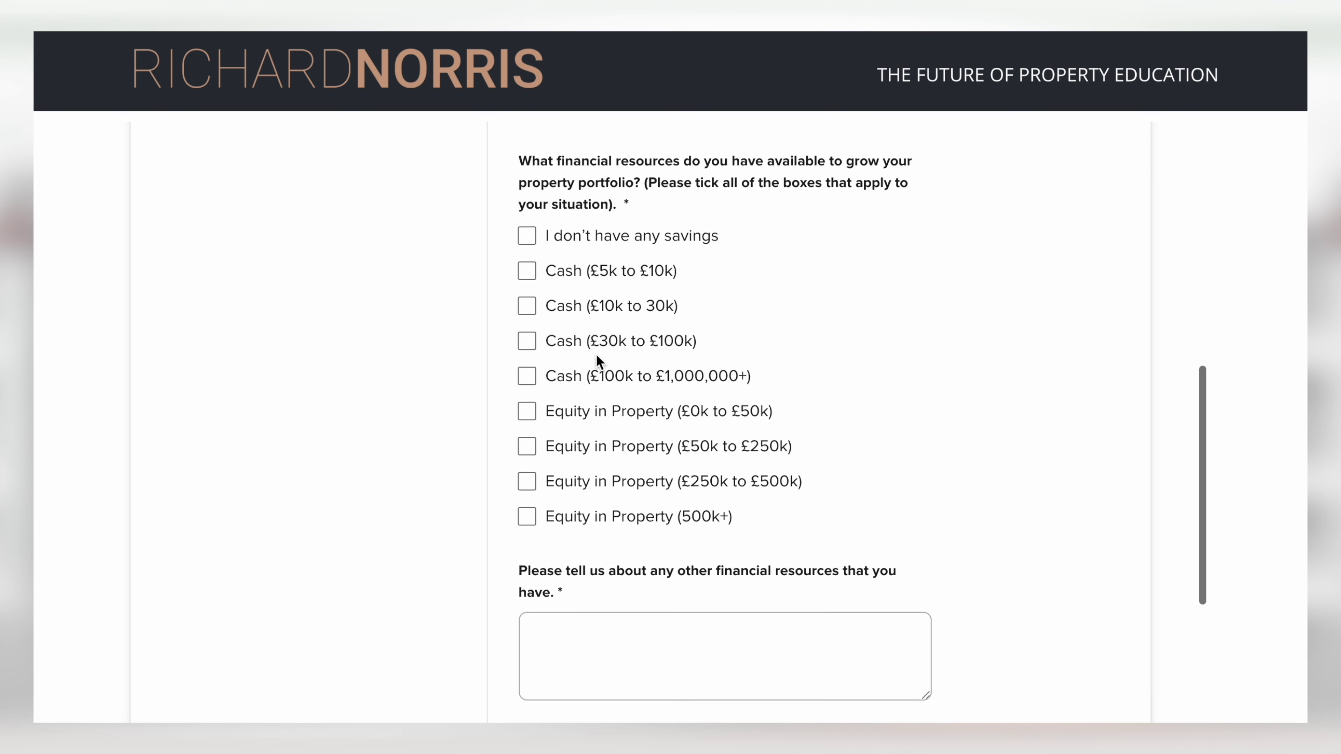
click(528, 341)
scroll(529, 347, down, 8)
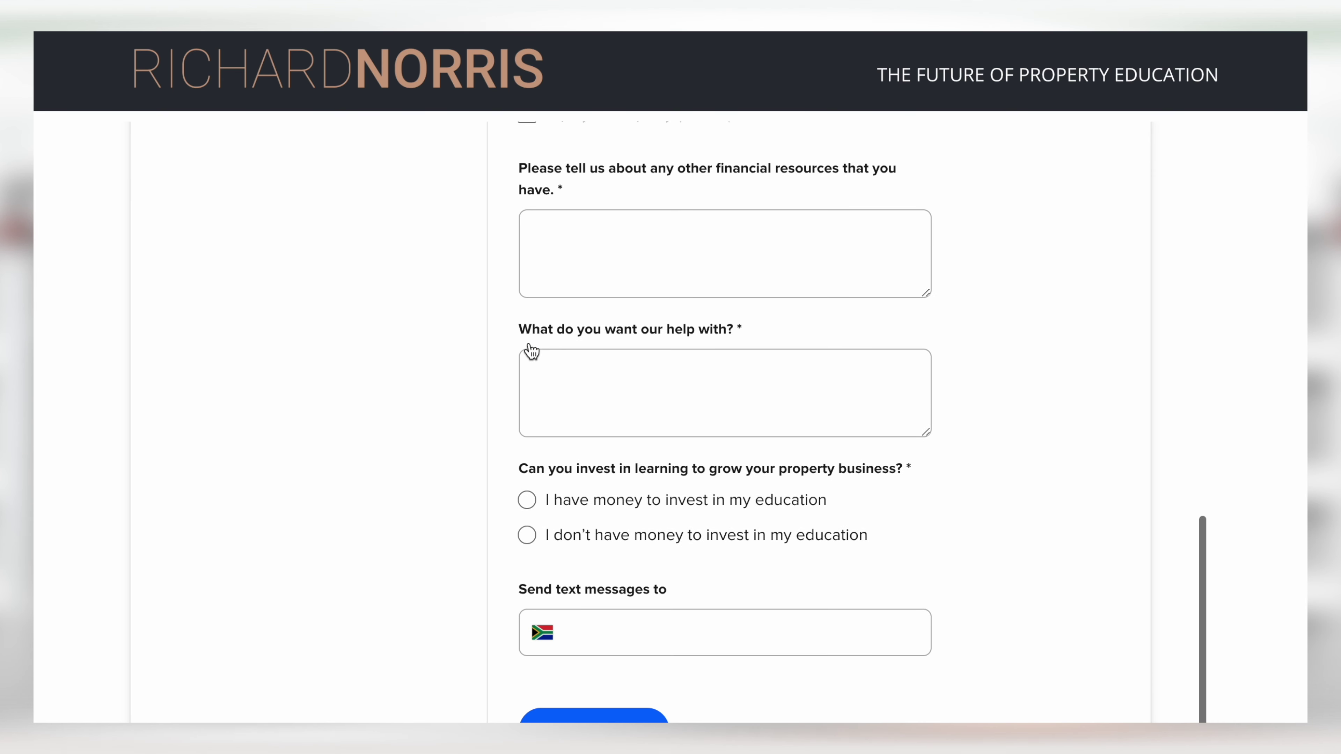
scroll(573, 279, up, 1)
click(568, 273)
text(XXX)
click(568, 423)
text(XXX)
Confirm money for education, enter the phone number for texts, and schedule the event.
scroll(560, 445, down, 1)
click(526, 462)
scroll(595, 549, down, 2)
click(597, 535)
text(+44XXX)
scroll(607, 522, down, 3)
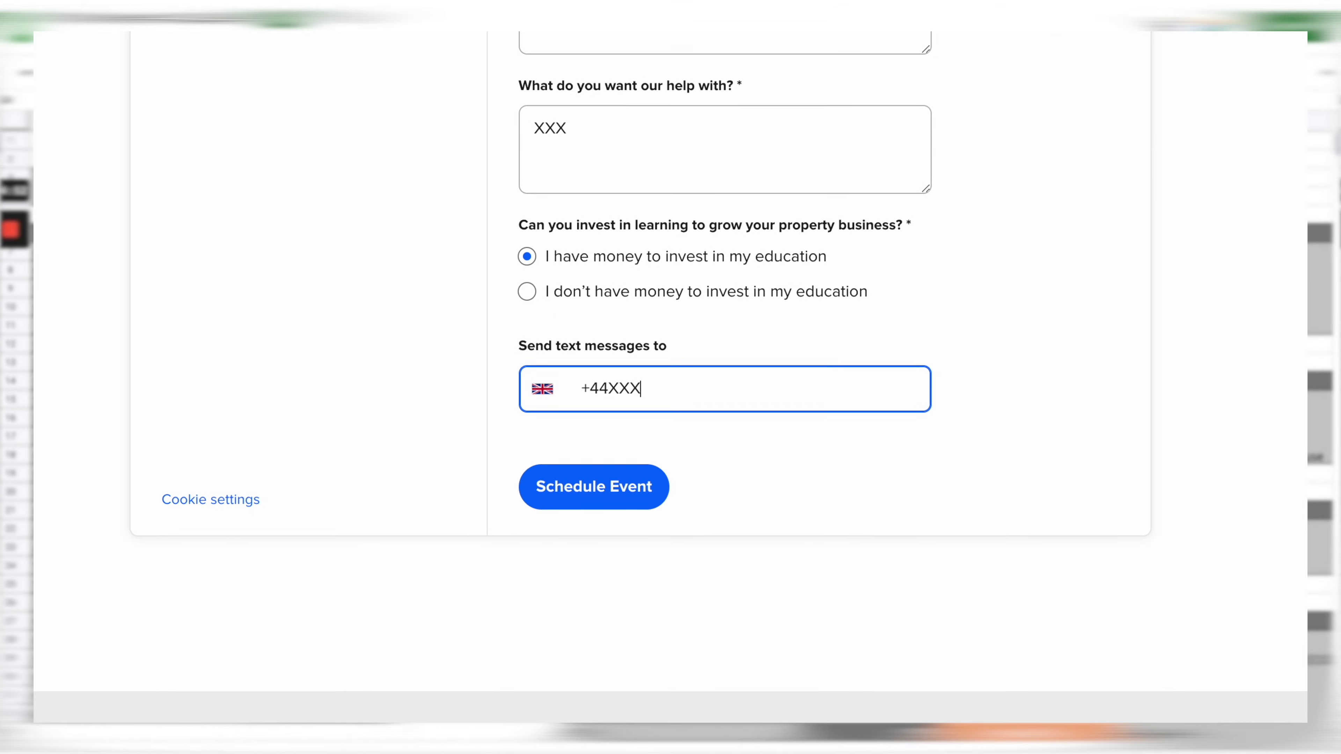
click(607, 498)
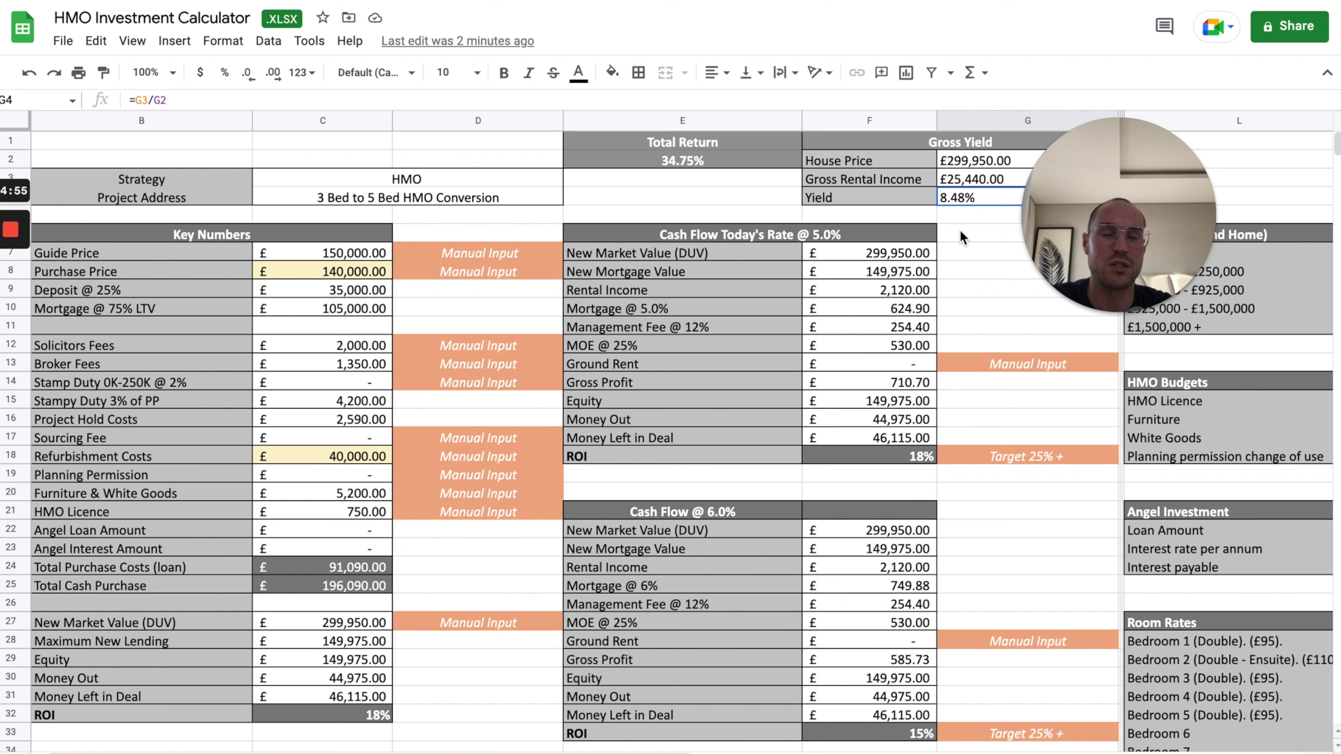